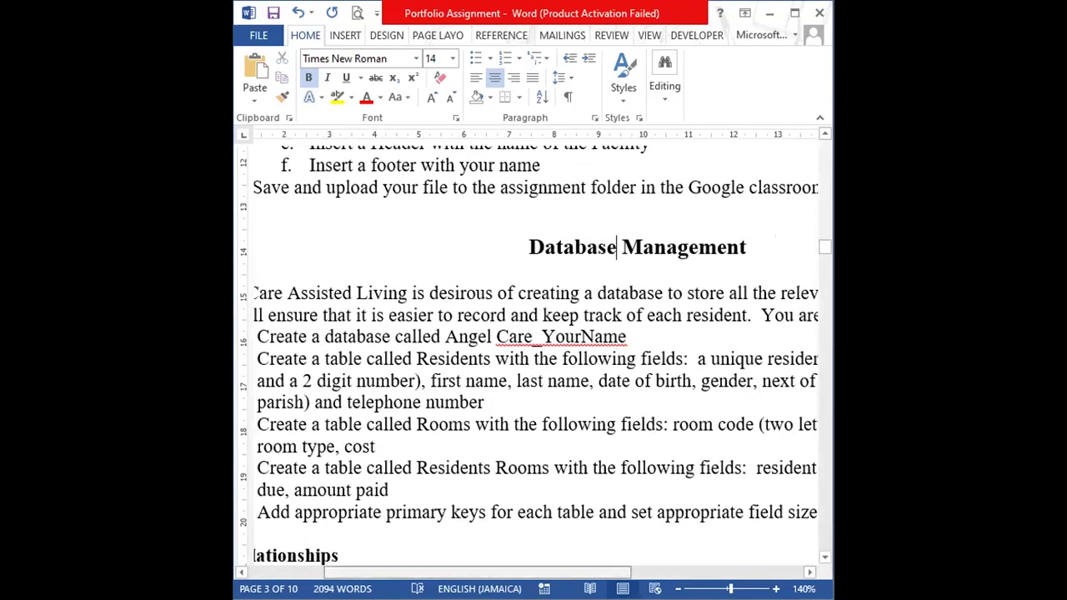
Close the existing Angel Care_YourName database and return to the Database Management section of the assignment document
scroll(536, 358, left, 3)
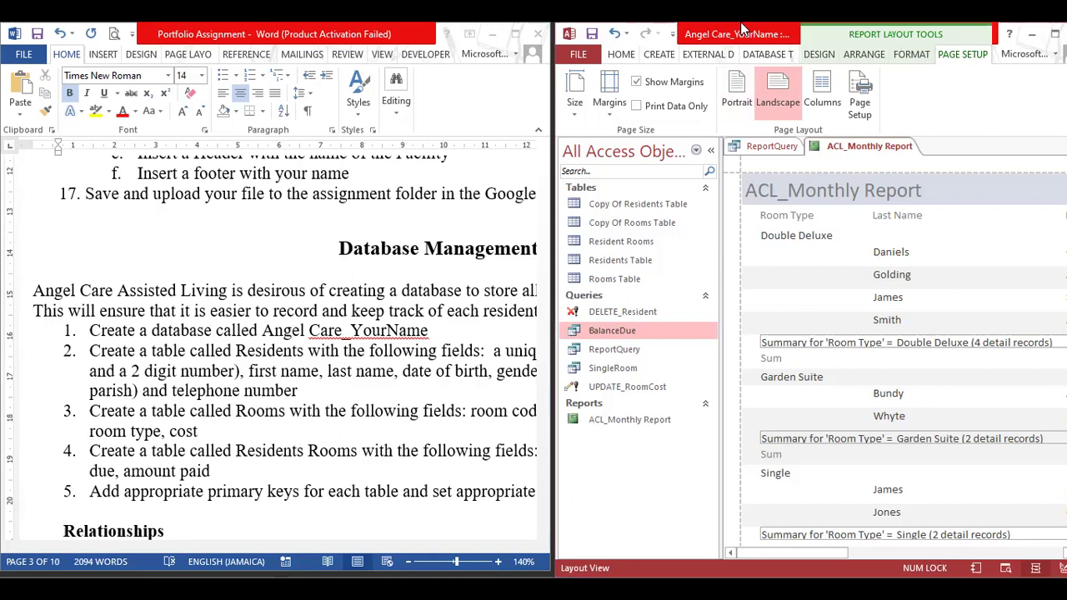
click(1054, 35)
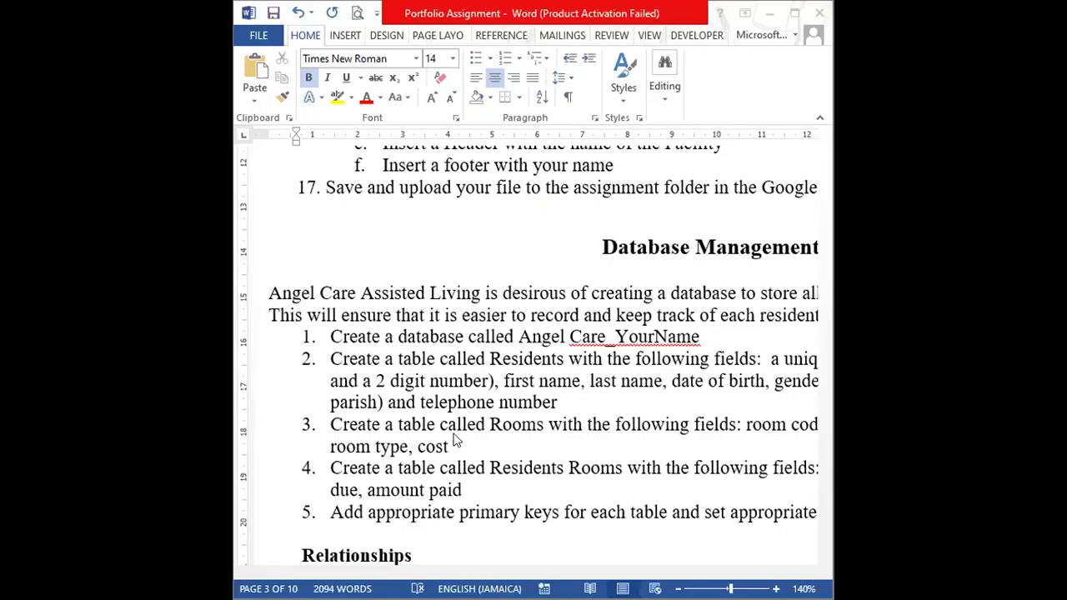
click(690, 247)
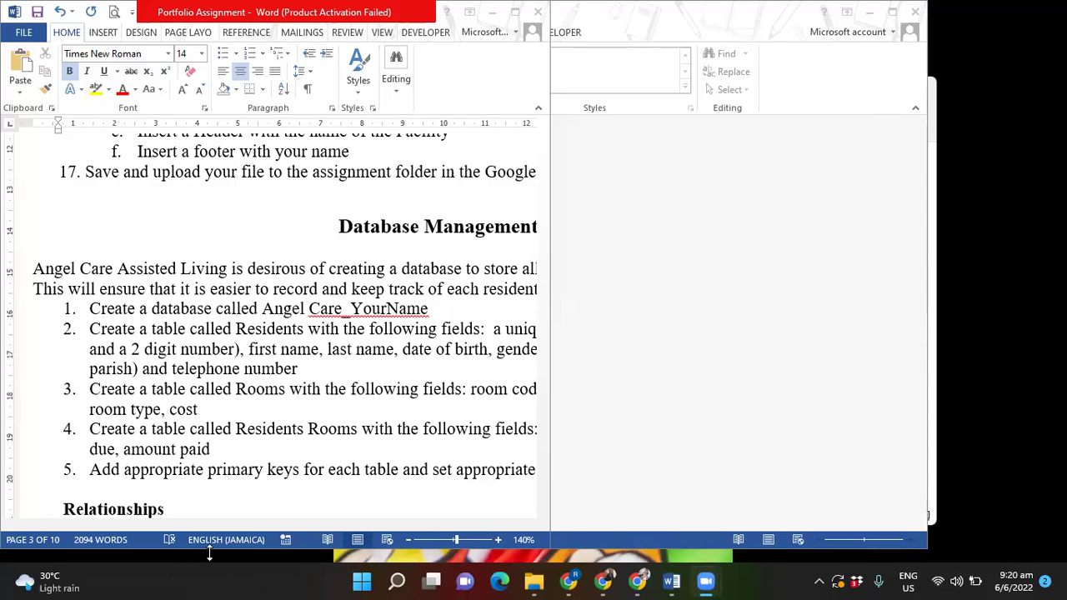
Search the computer for Access 2013, launch it and dismiss the Office activation wizard
click(360, 582)
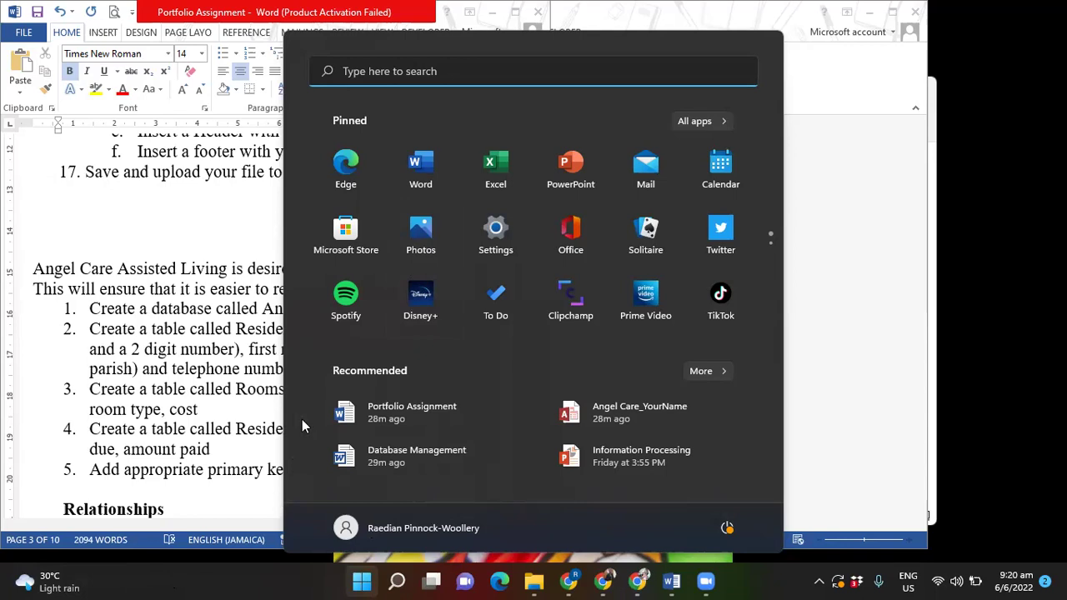
click(451, 71)
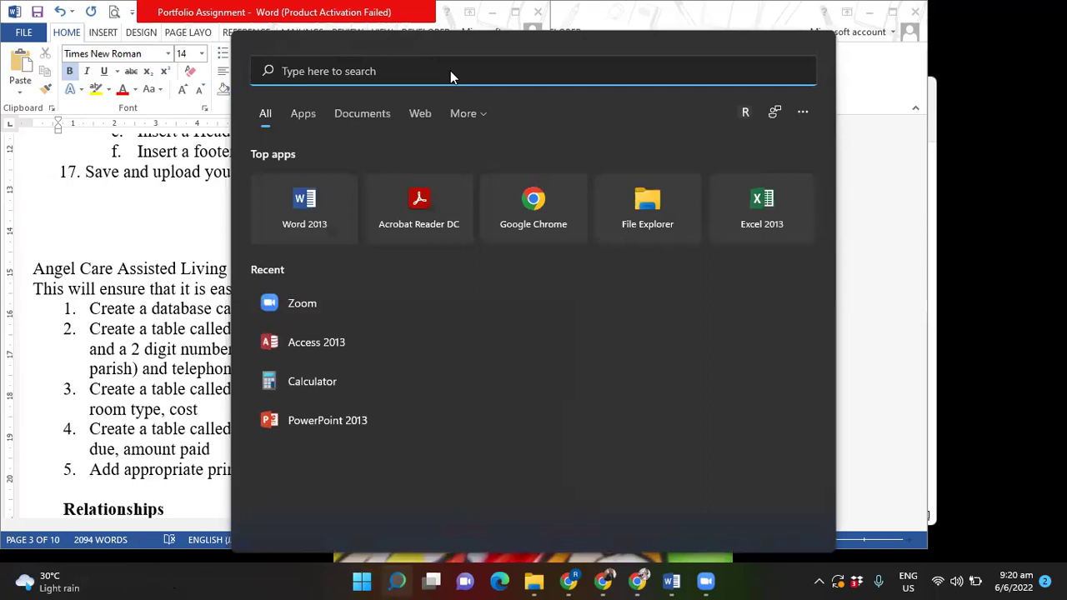
text(ace)
key(BackSpace)
text(cess 2013)
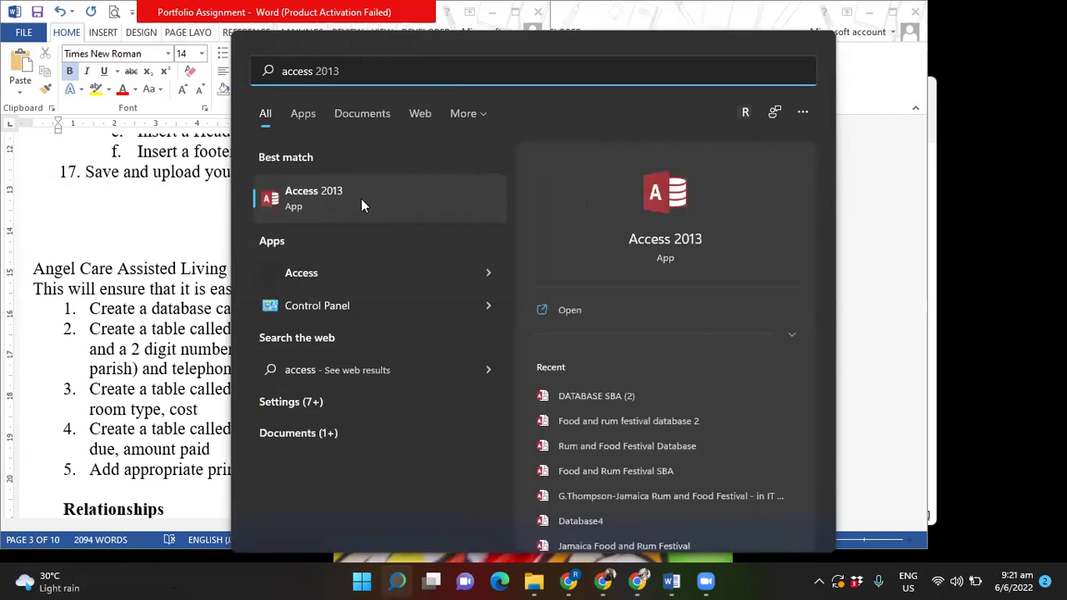
click(361, 205)
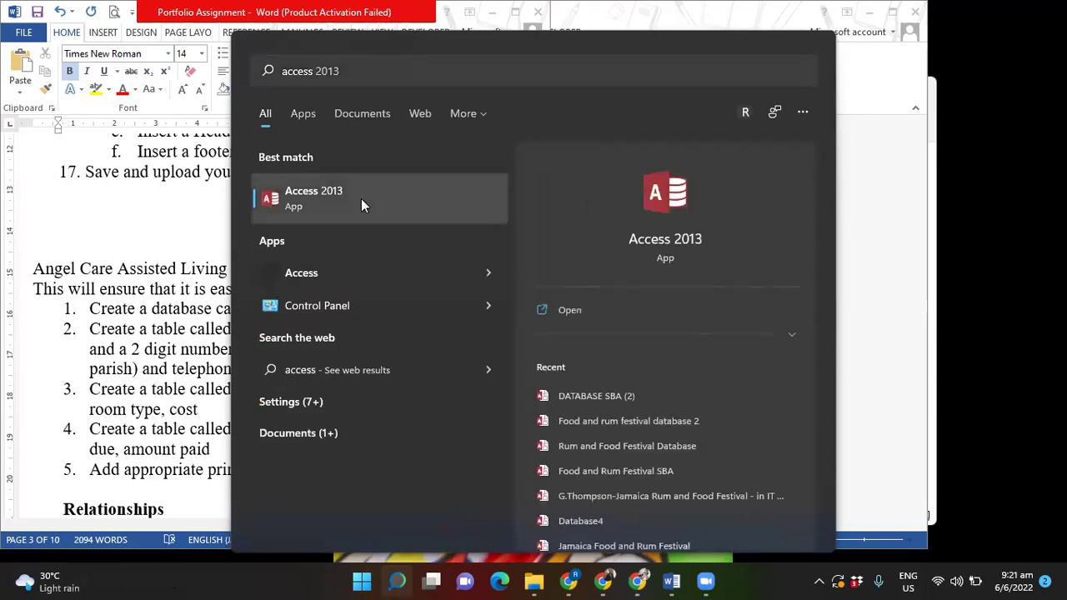
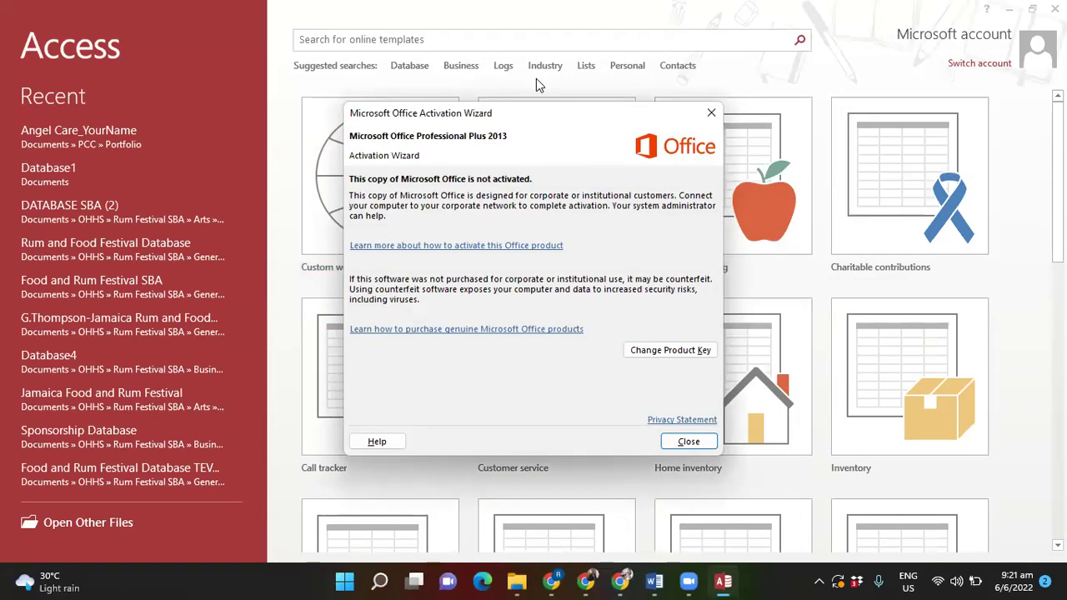
click(687, 442)
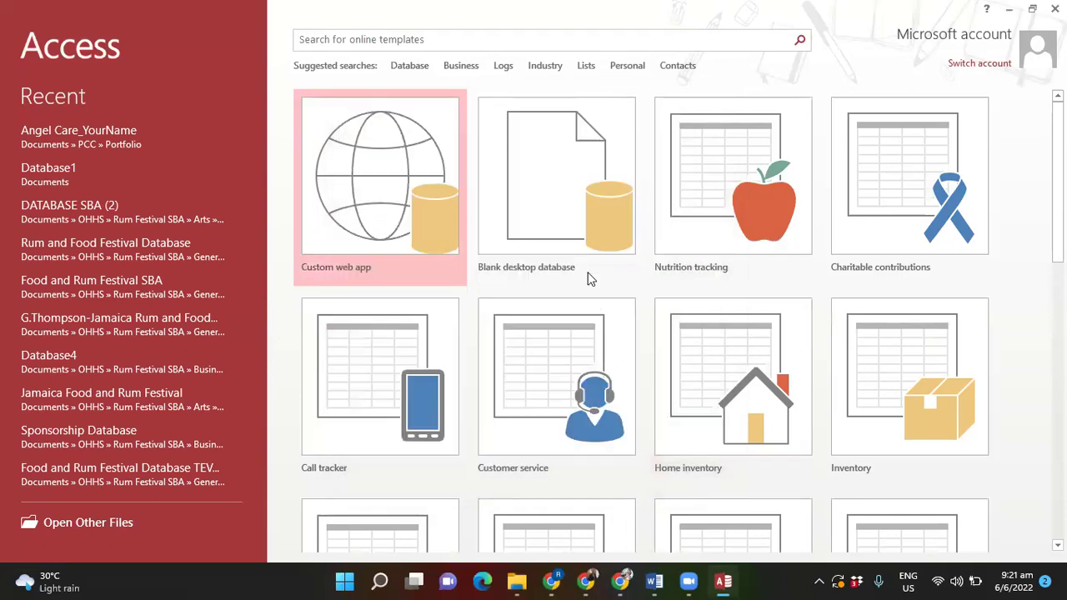
Start a blank desktop database and enter Angel Care_YourName as its file name
click(572, 219)
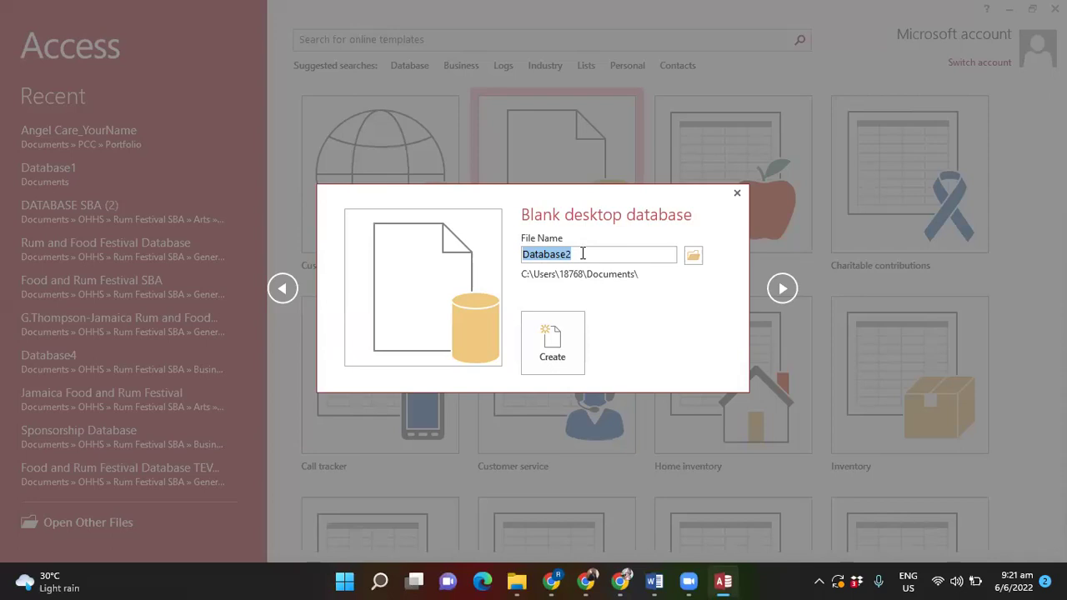
text(Angel )
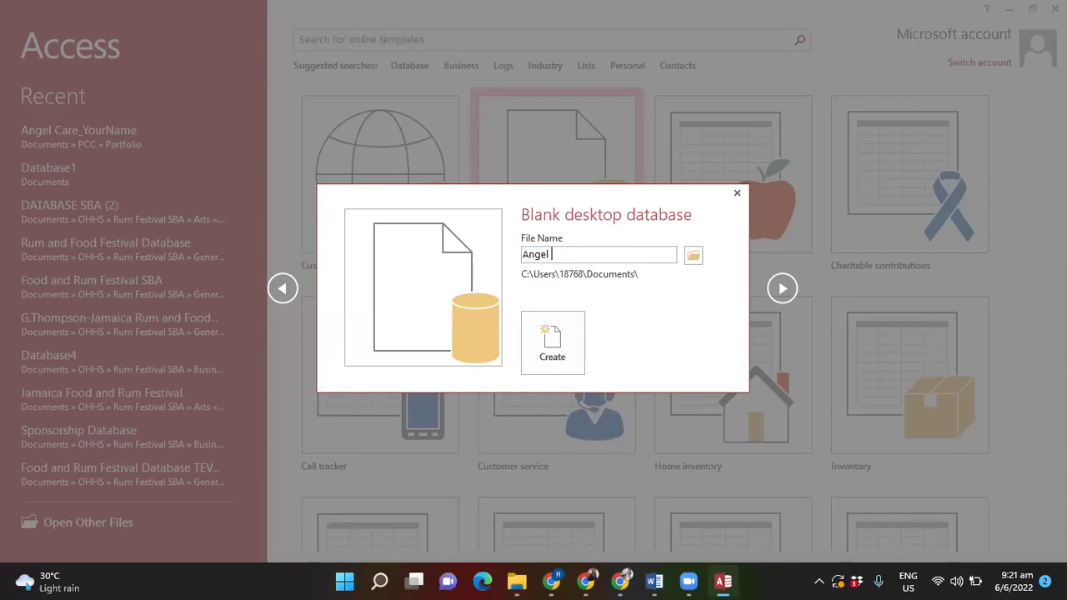
text(Care_YourName)
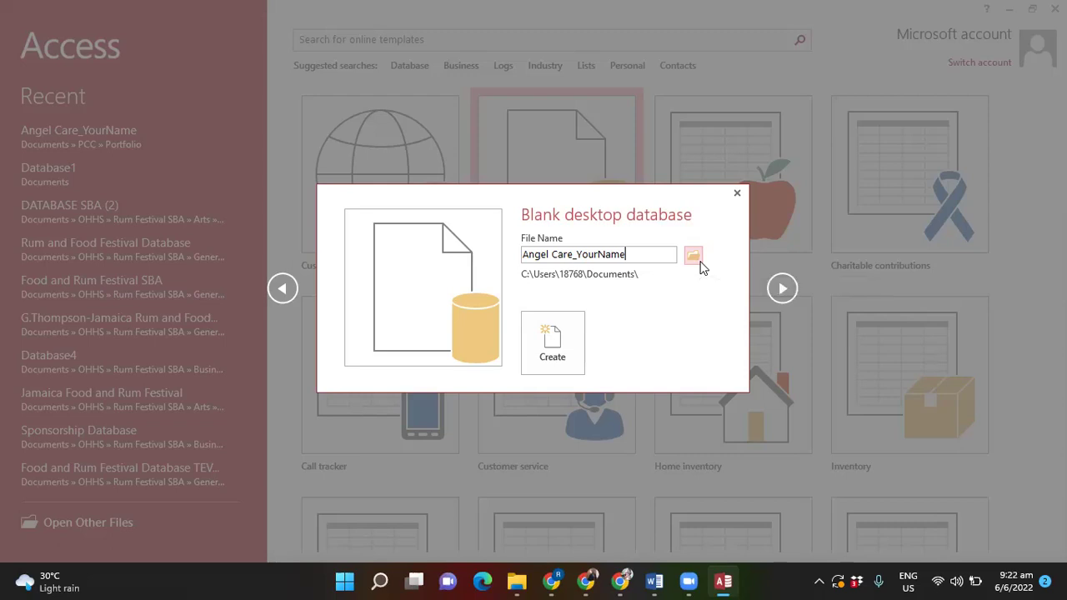
Browse for the new database's save location and open the Portfolio folder inside PCC
click(694, 256)
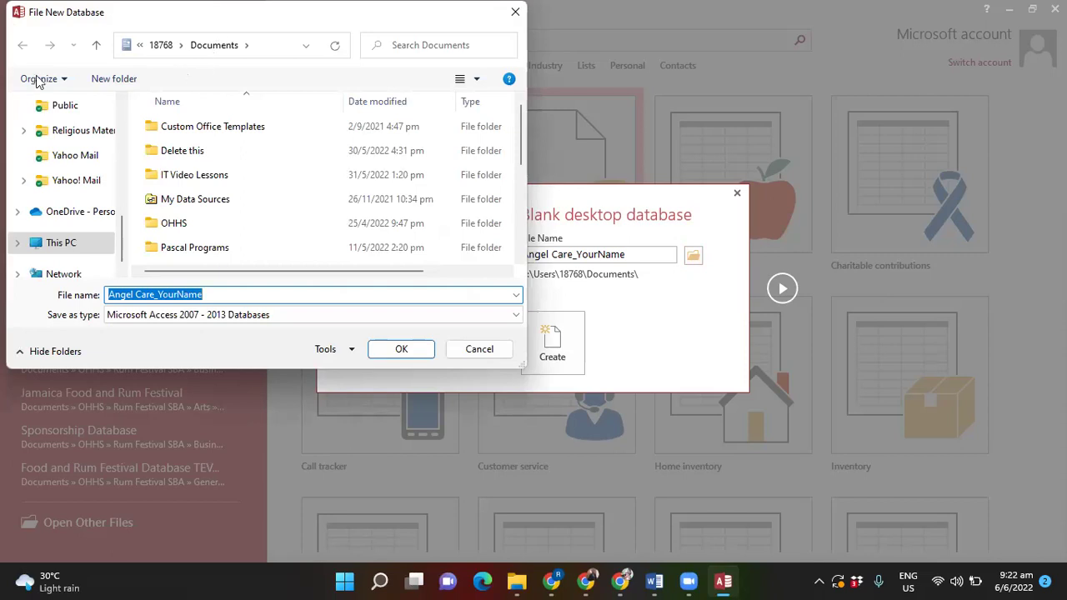
scroll(120, 199, up, 6)
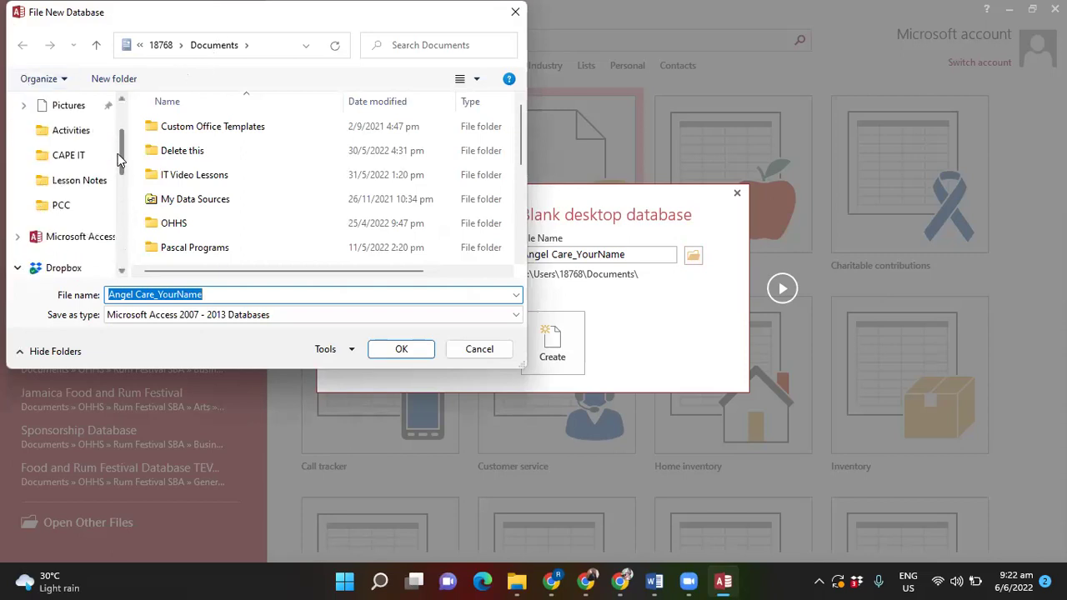
scroll(120, 186, down, 6)
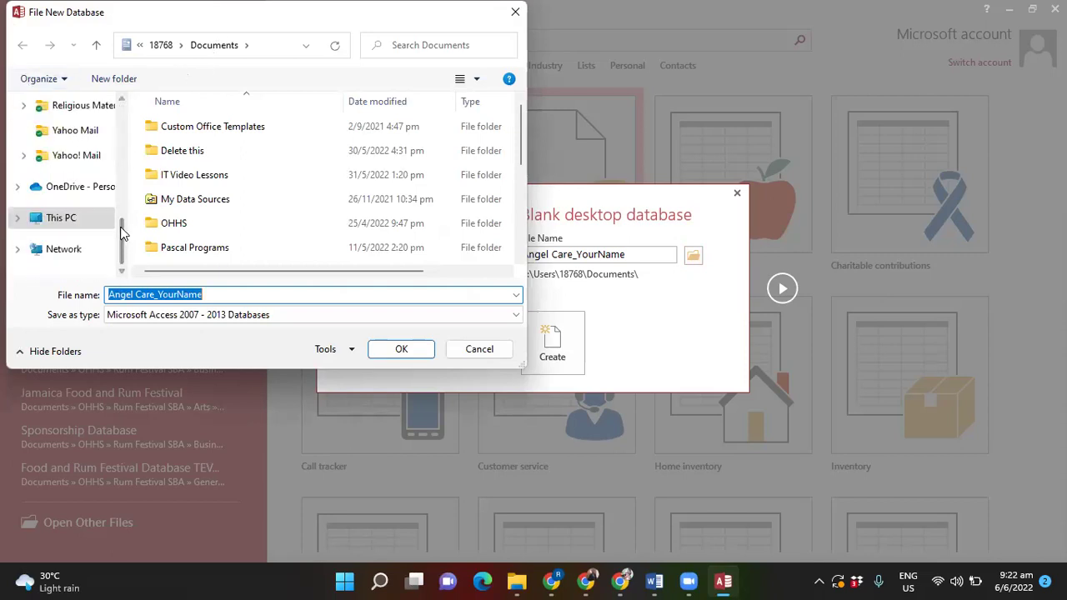
scroll(119, 200, up, 3)
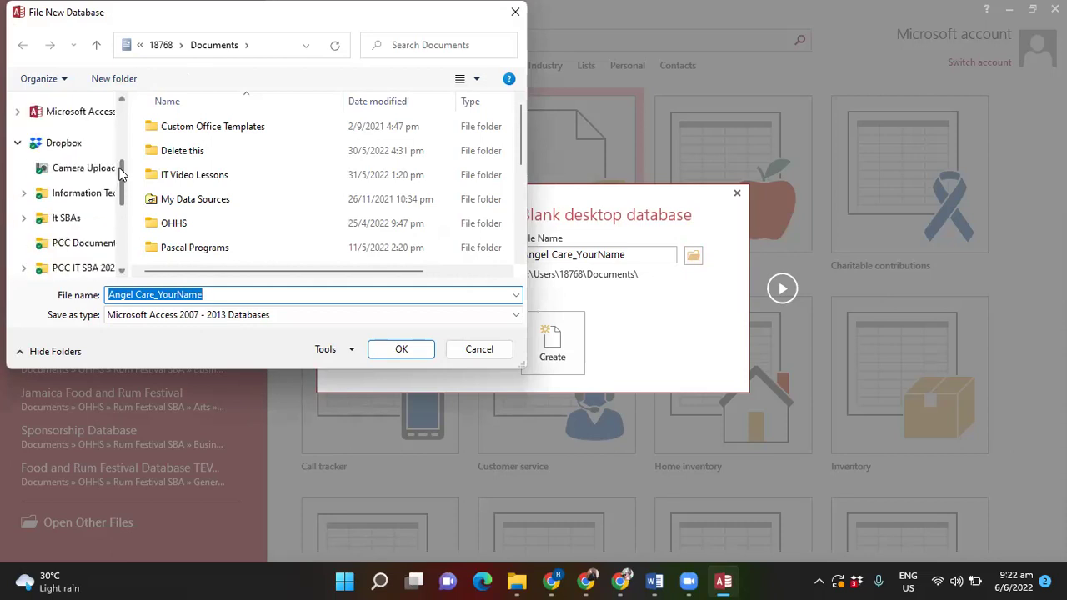
scroll(120, 174, down, 3)
scroll(121, 108, up, 6)
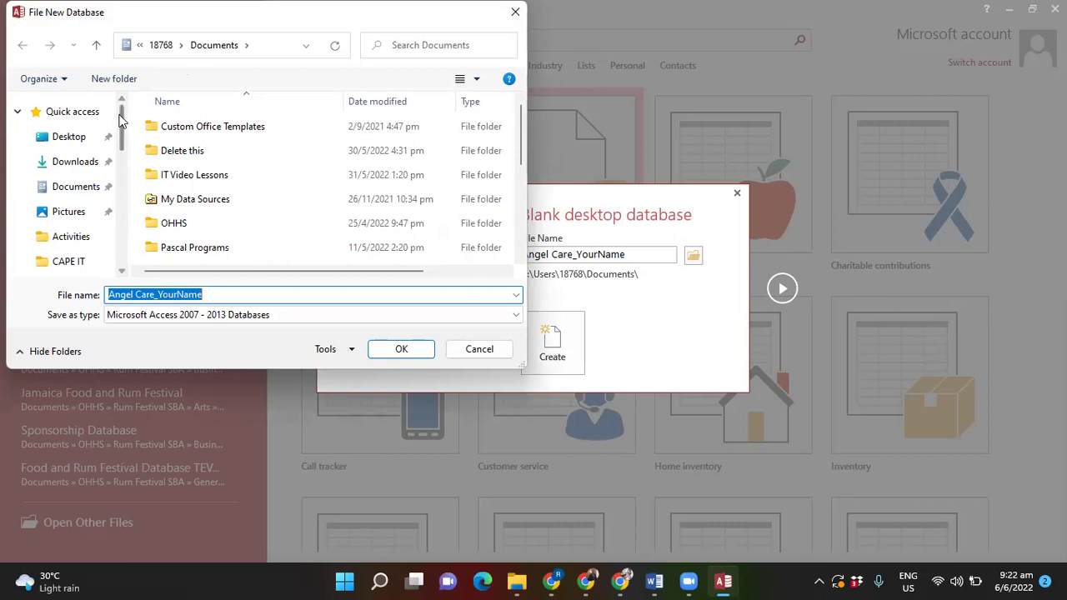
drag(119, 121, 121, 141)
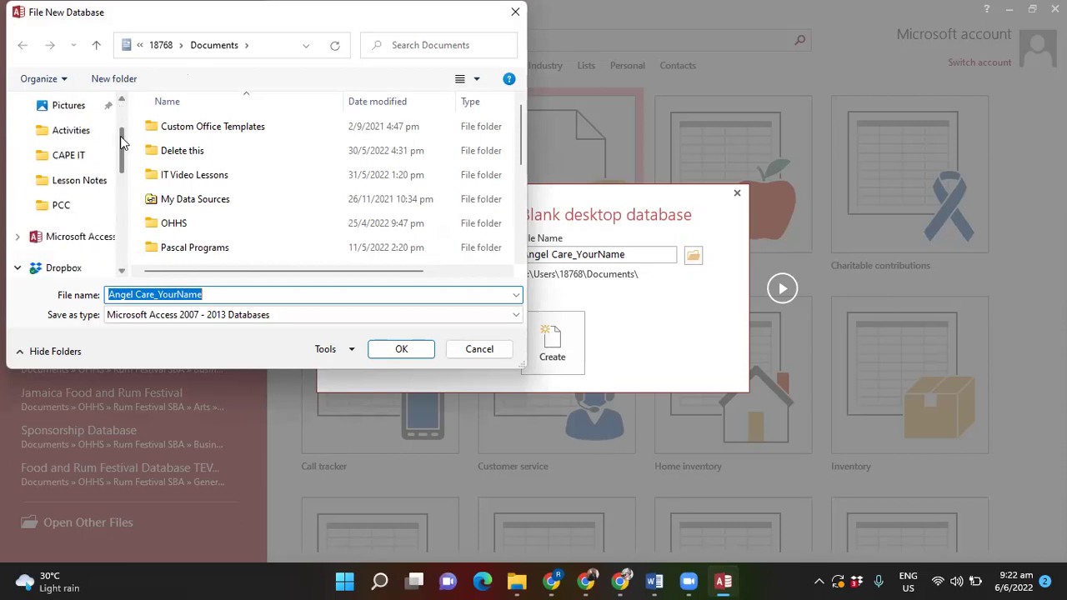
click(64, 206)
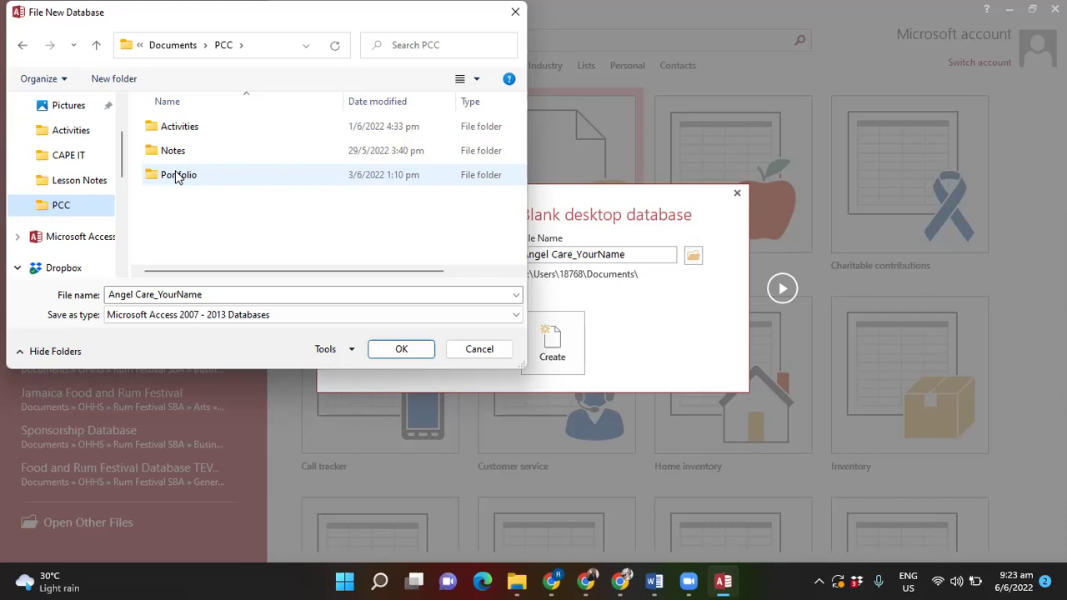
double_click(176, 178)
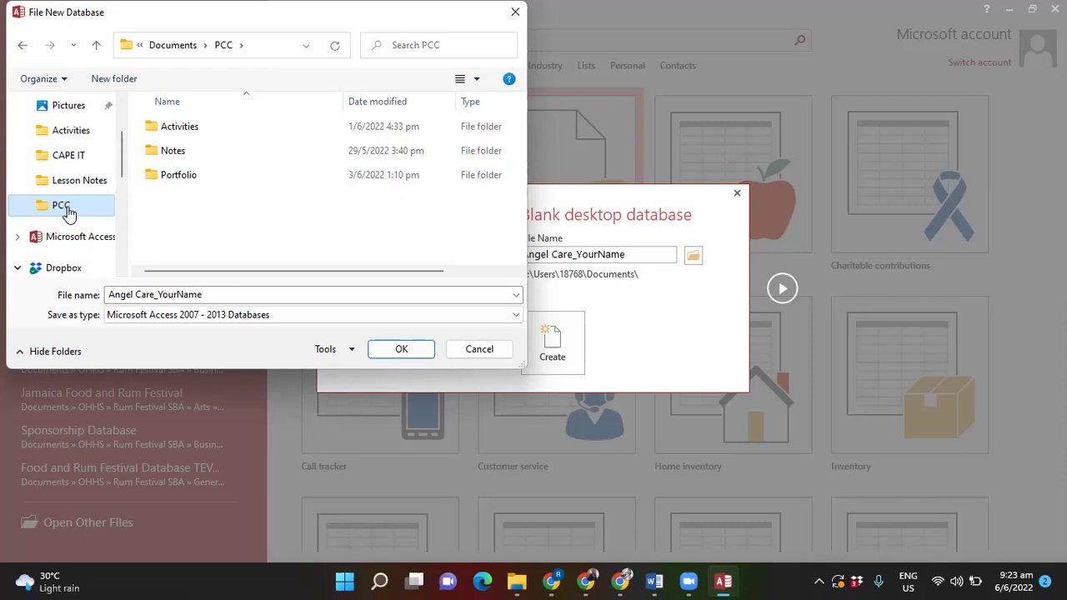
double_click(178, 175)
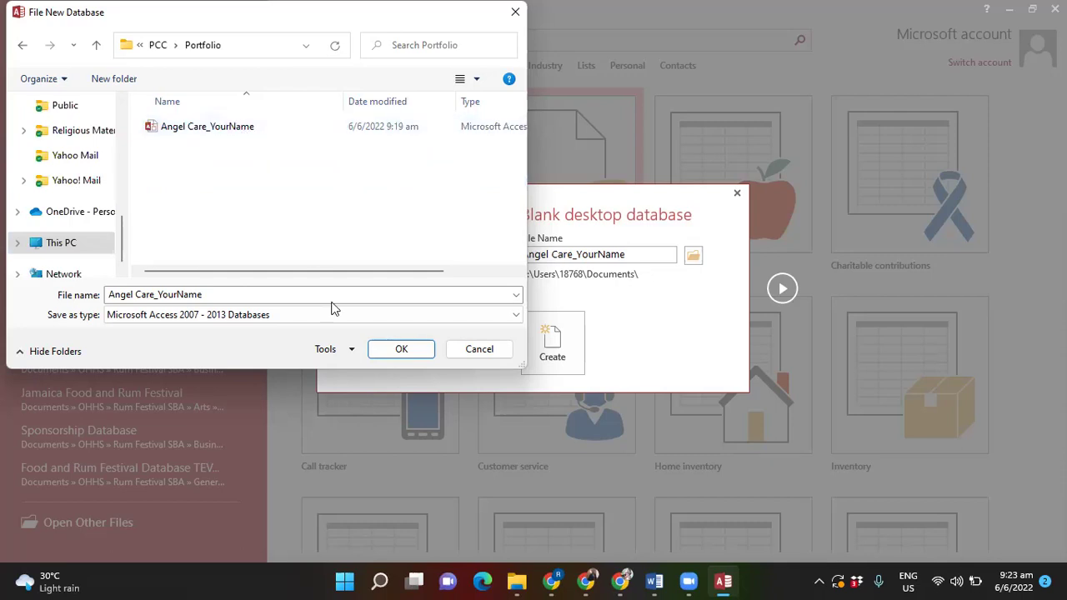
Change the file name to Angel Care_YourName2 and create the database in the Portfolio folder
click(251, 292)
double_click(251, 293)
click(251, 292)
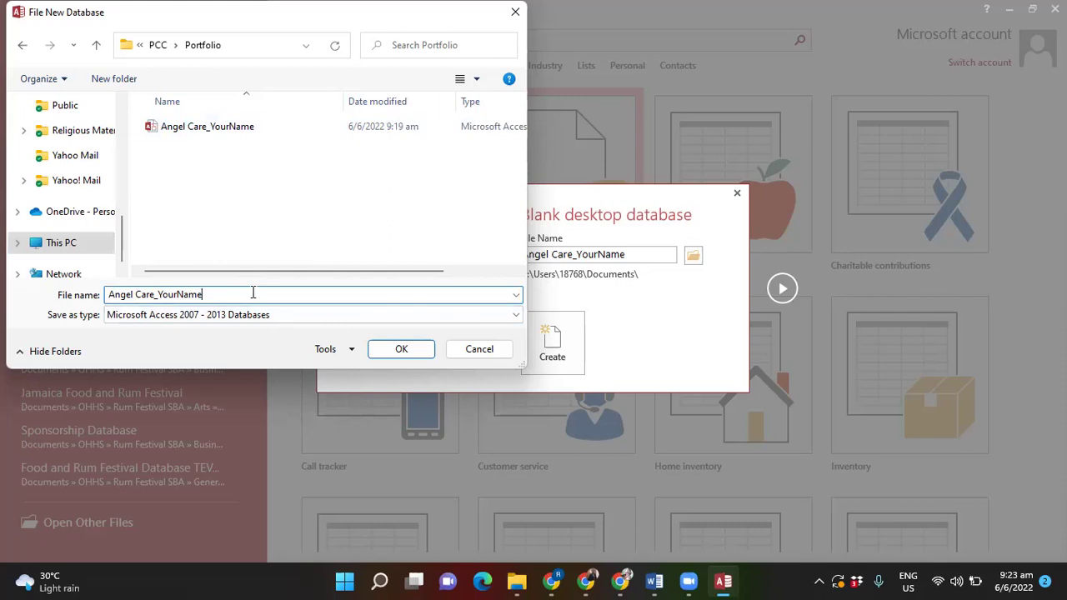
text(2)
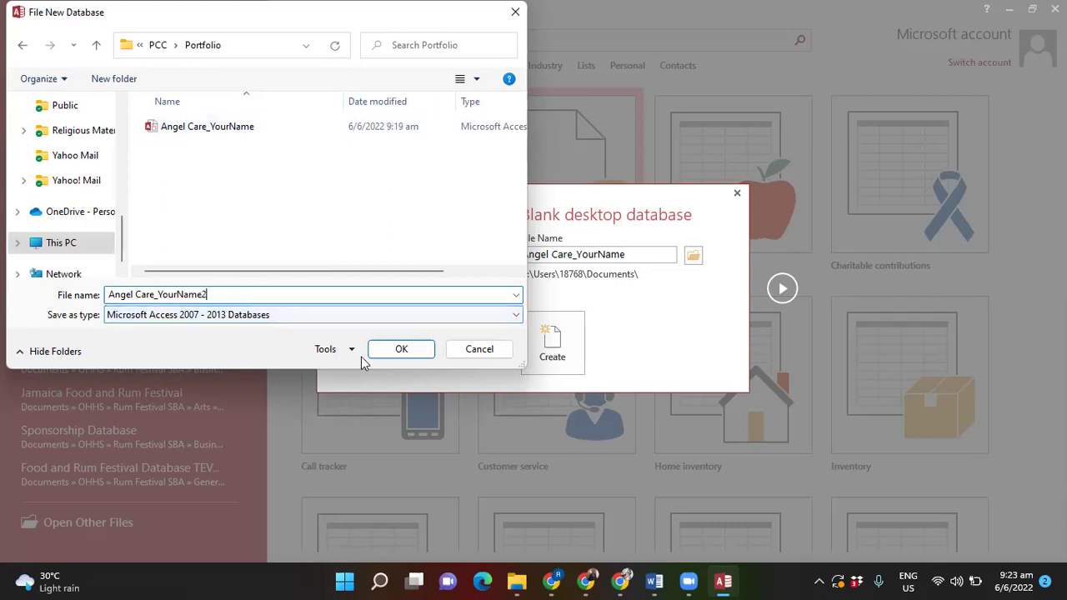
click(395, 353)
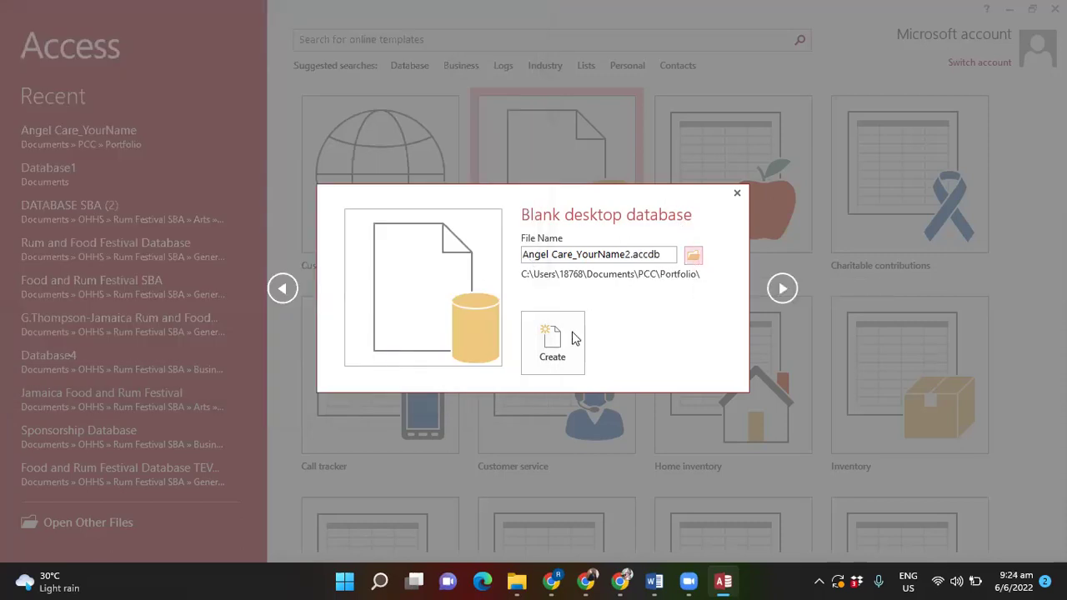
click(540, 349)
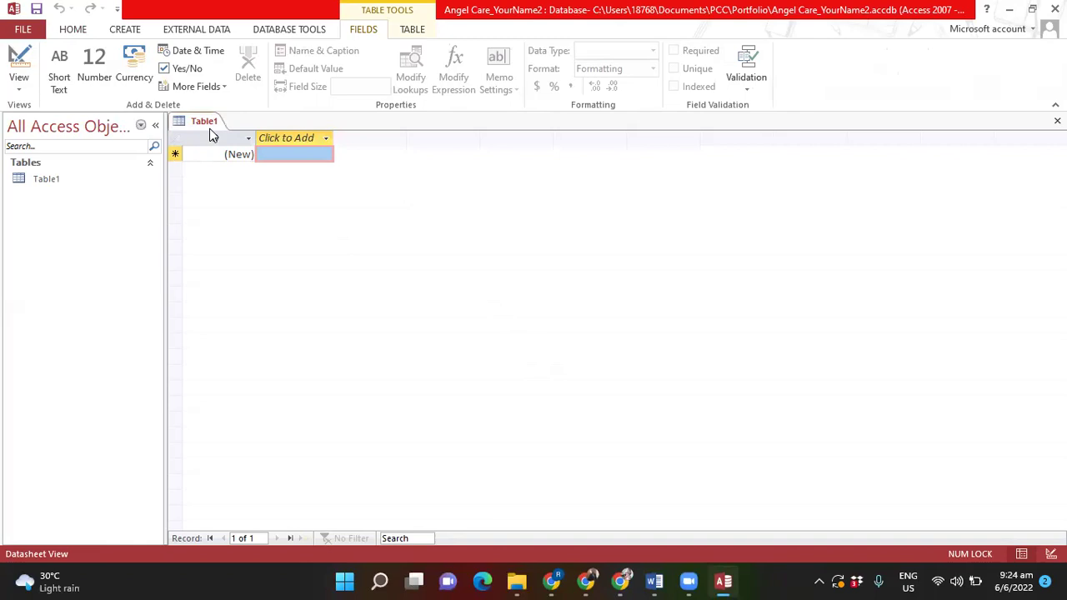
Show the new database beside the assignment document and examine the field requirements for the Residents table in item 2
click(1030, 8)
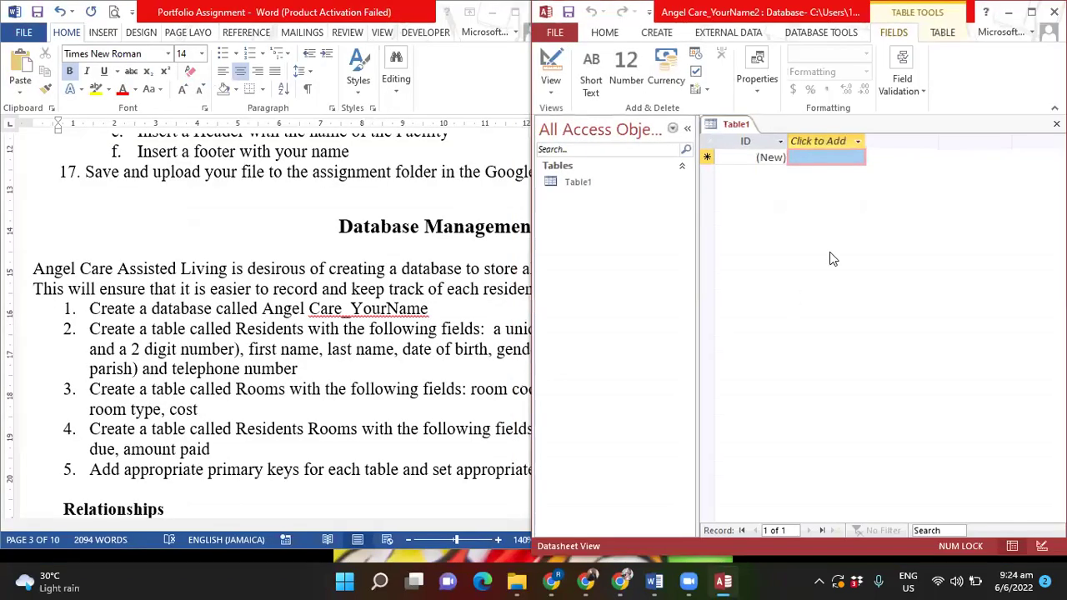
click(342, 333)
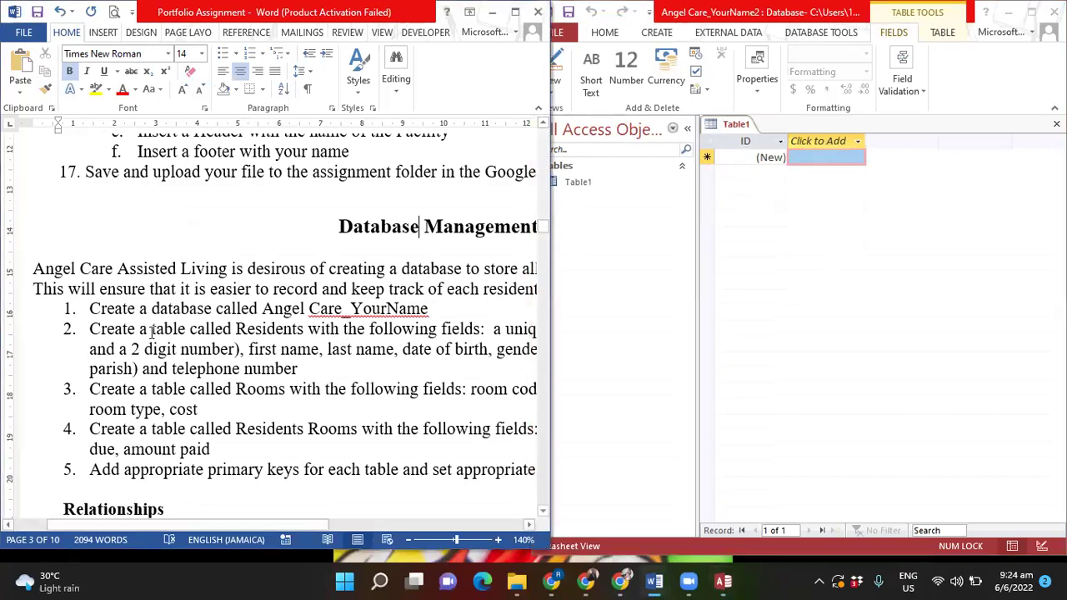
click(92, 329)
shift+click(135, 344)
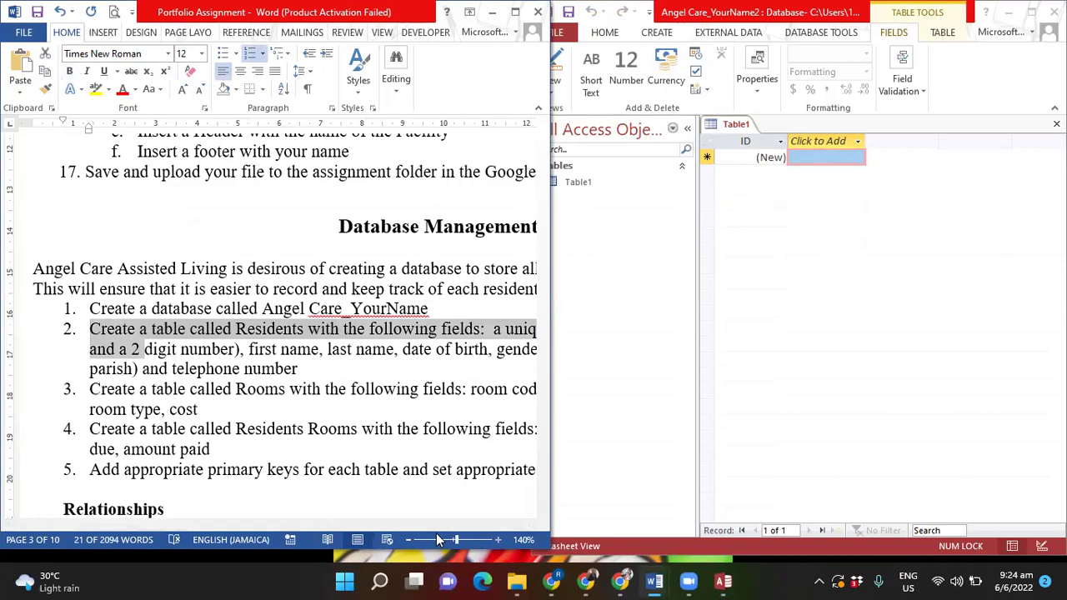
click(498, 540)
drag(125, 524, 263, 524)
click(149, 329)
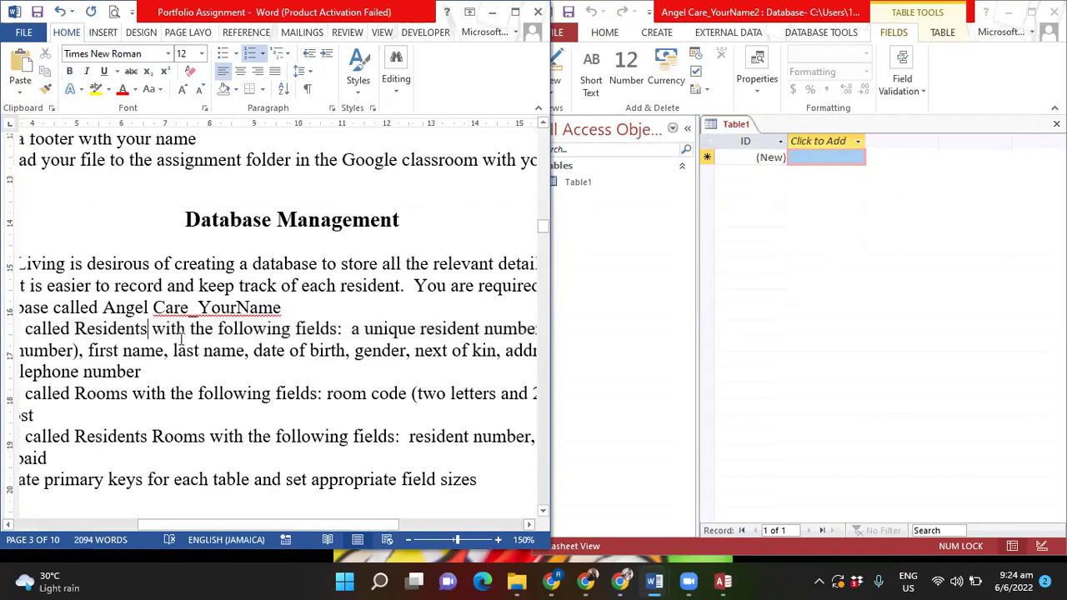
drag(327, 525, 232, 542)
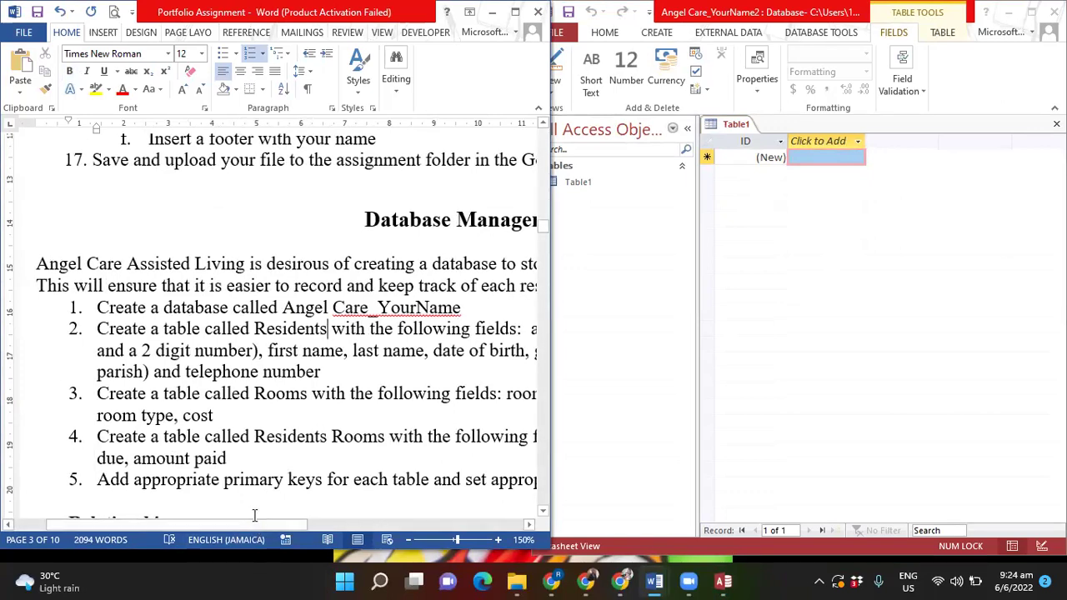
drag(271, 524, 400, 526)
scroll(357, 540, right, 5)
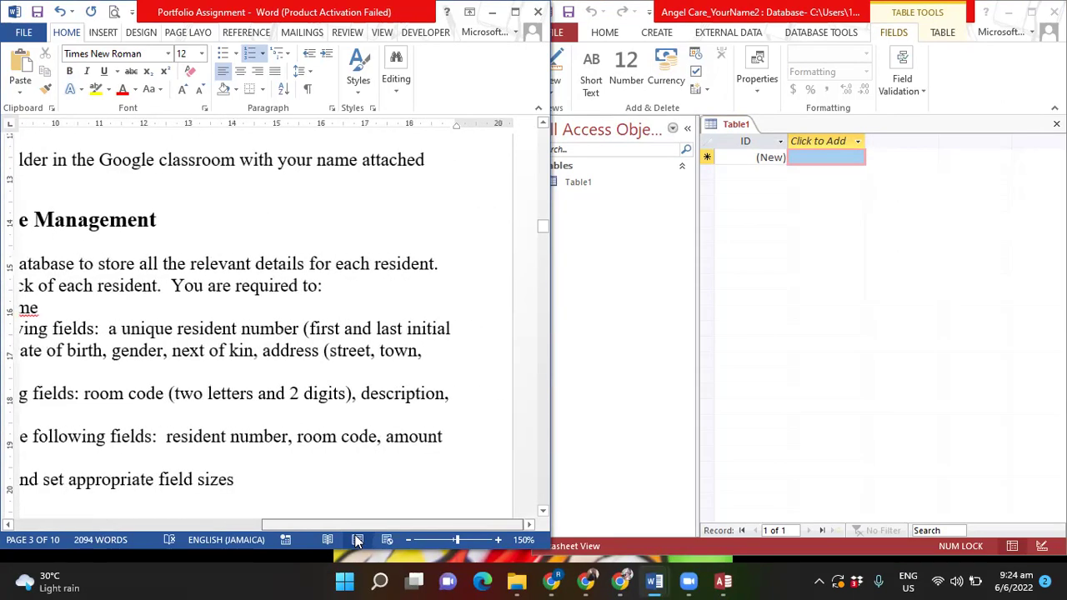
scroll(357, 540, left, 5)
scroll(357, 541, right, 4)
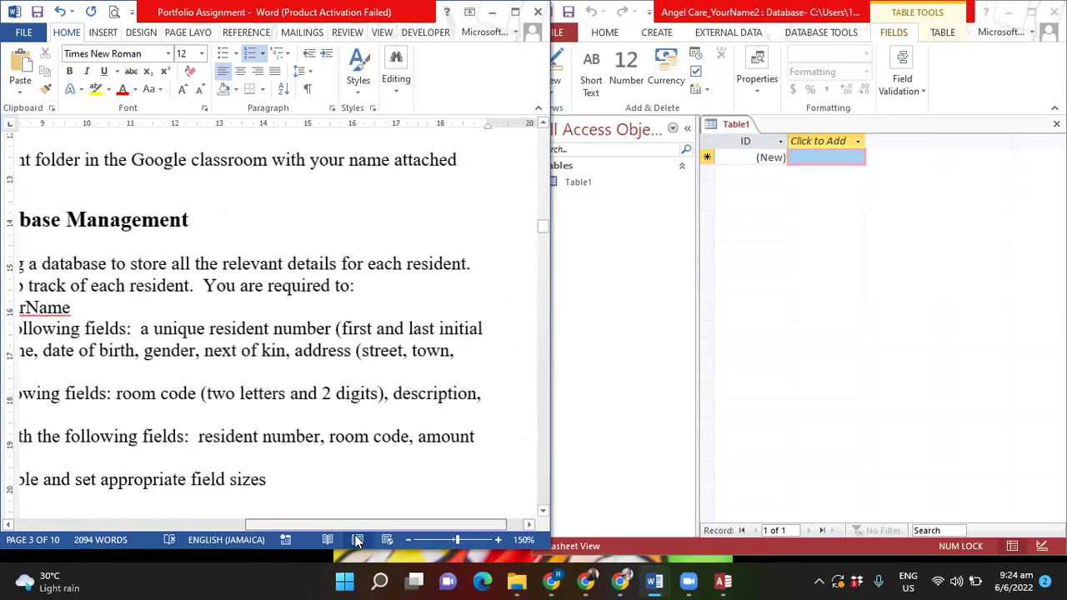
scroll(357, 540, left, 1)
scroll(357, 540, left, 6)
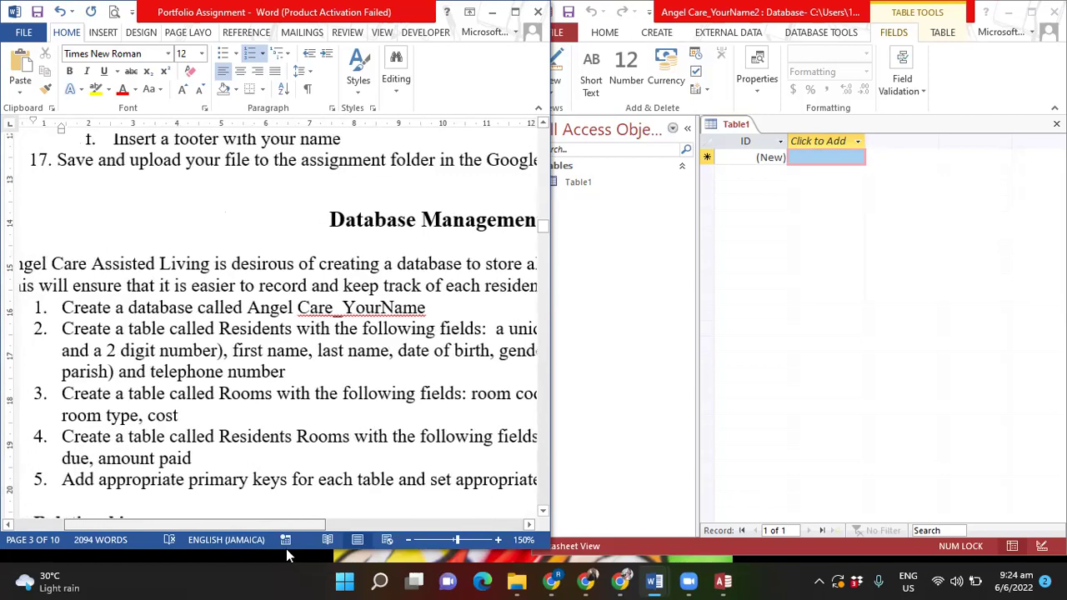
scroll(292, 548, right, 3)
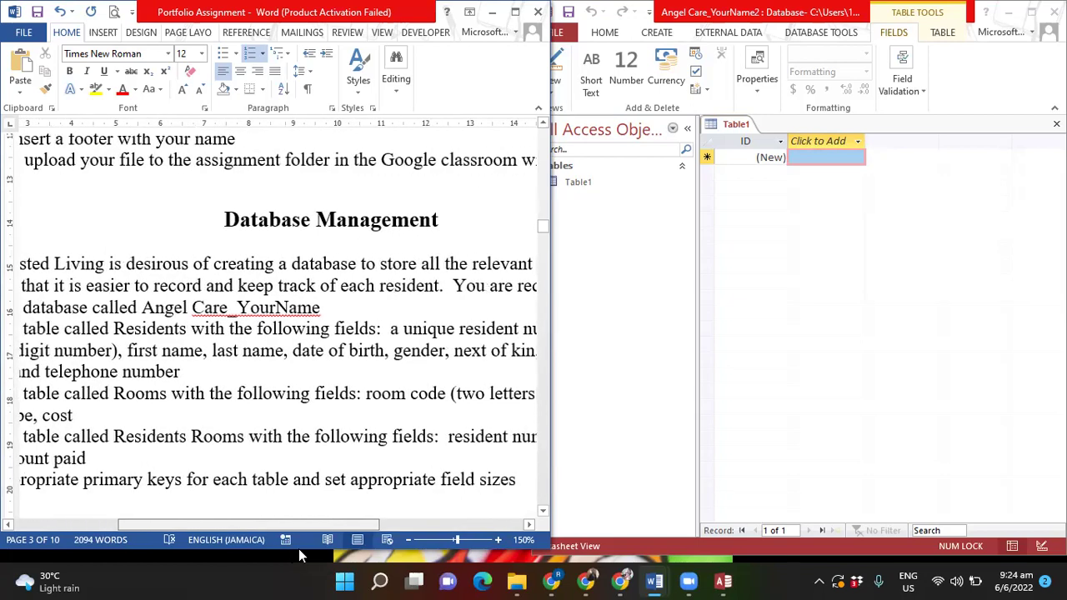
scroll(298, 548, right, 6)
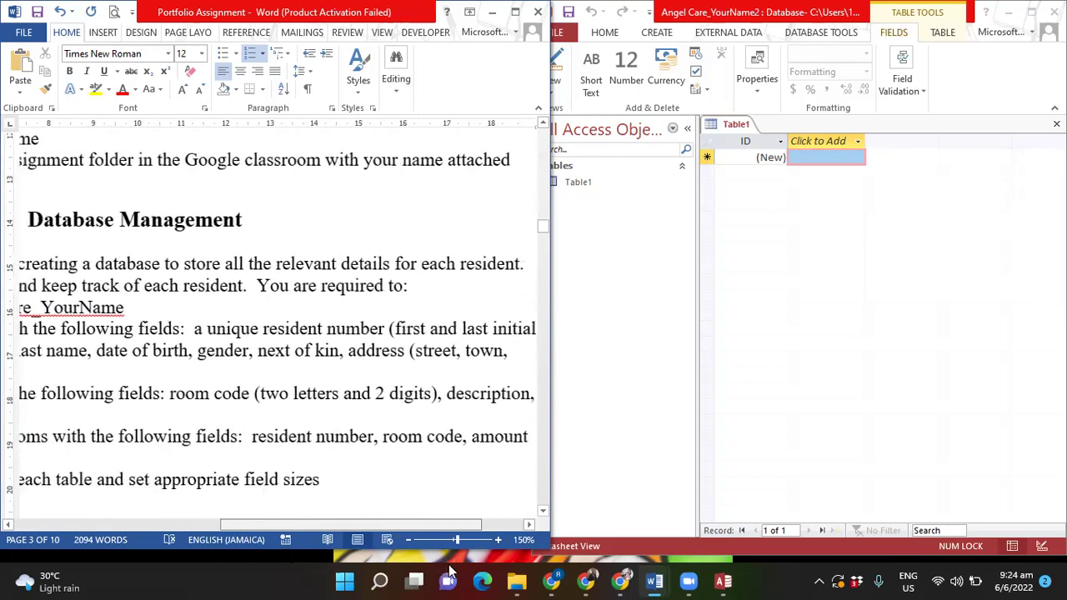
Review the table, field and primary key requirements in items 2 to 5 of the assignment document
scroll(416, 573, left, 2)
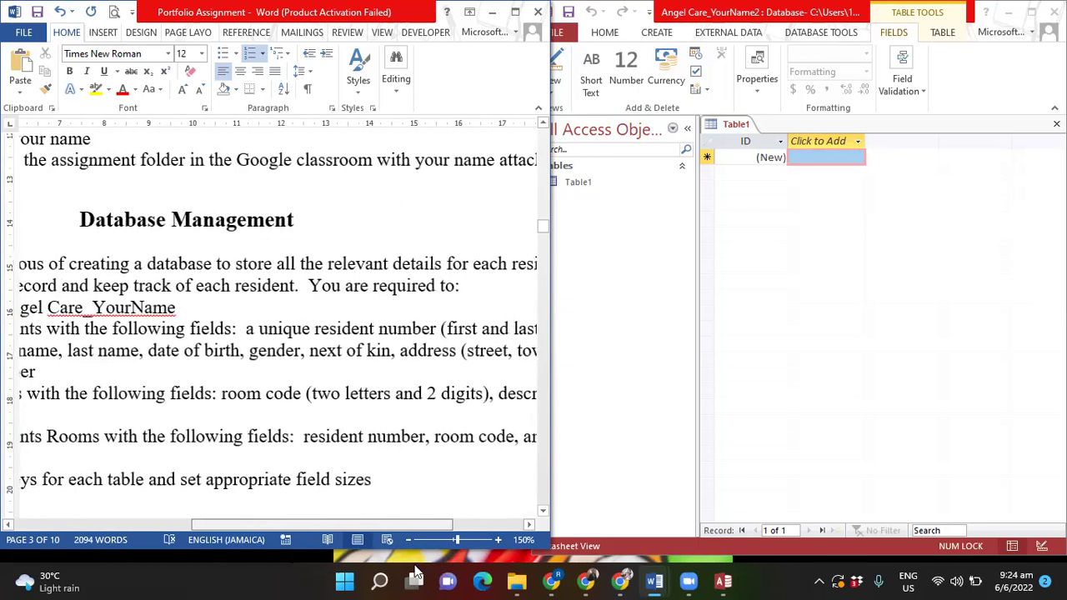
scroll(416, 573, left, 7)
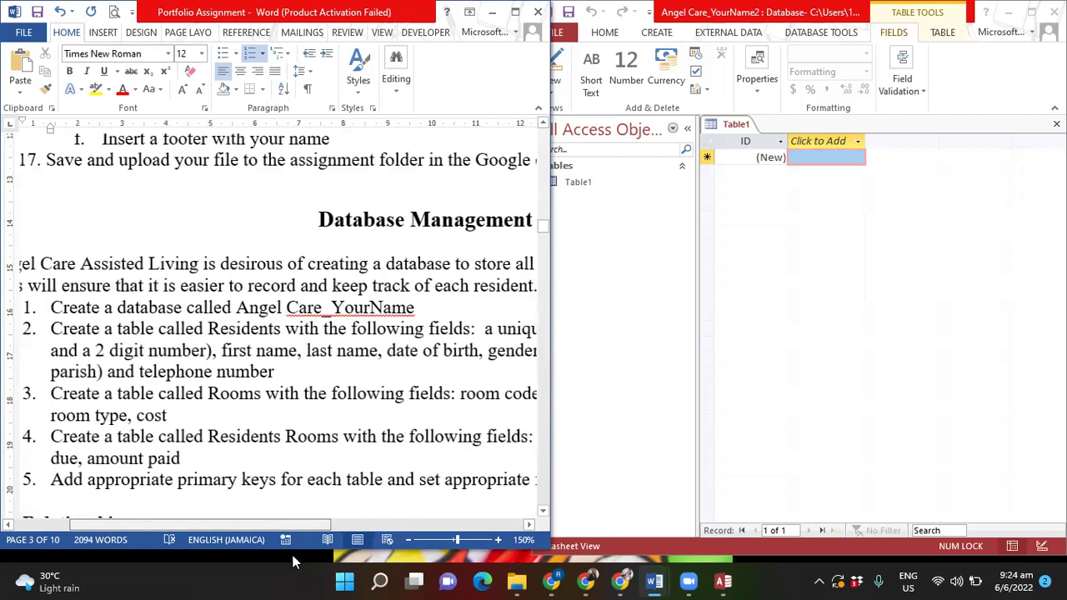
scroll(292, 563, left, 3)
scroll(301, 540, right, 3)
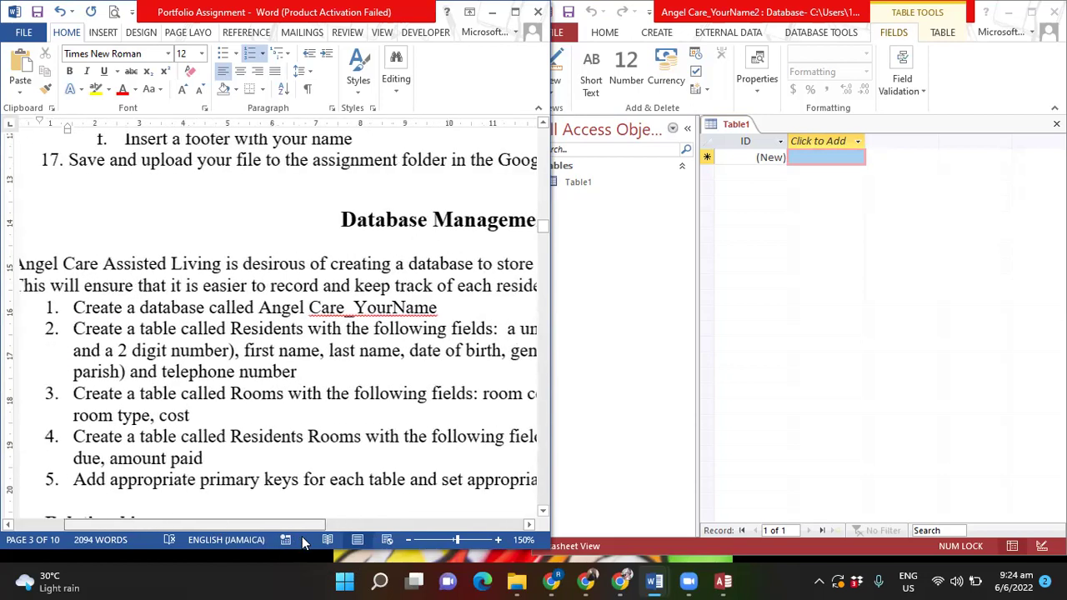
scroll(301, 540, right, 3)
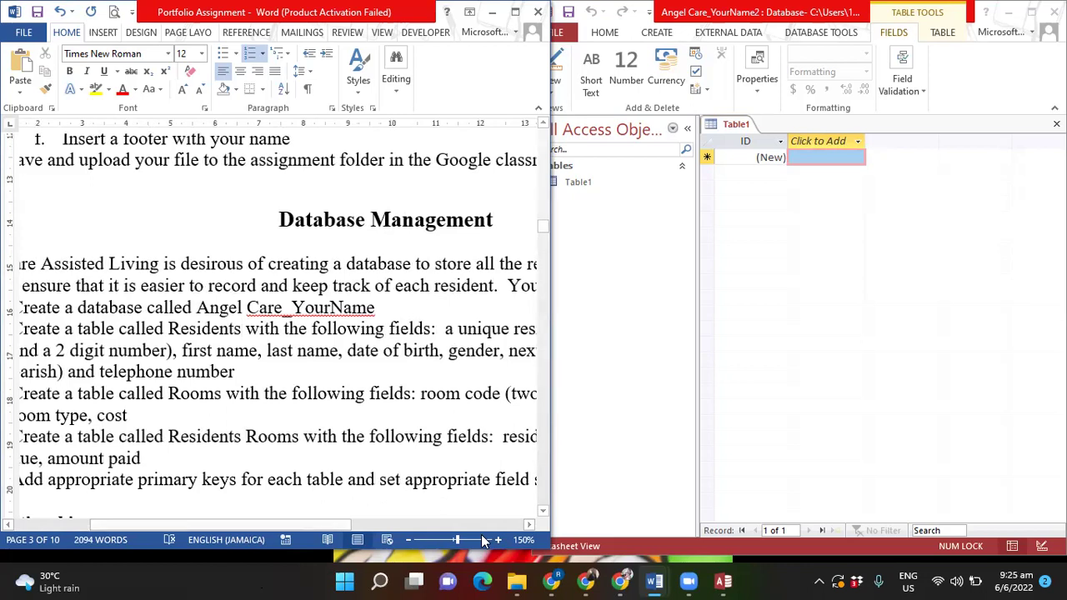
Switch to File Explorer, open the Sample 2 Excel workup workbook from the PCC folder and dismiss the activation notice
click(517, 581)
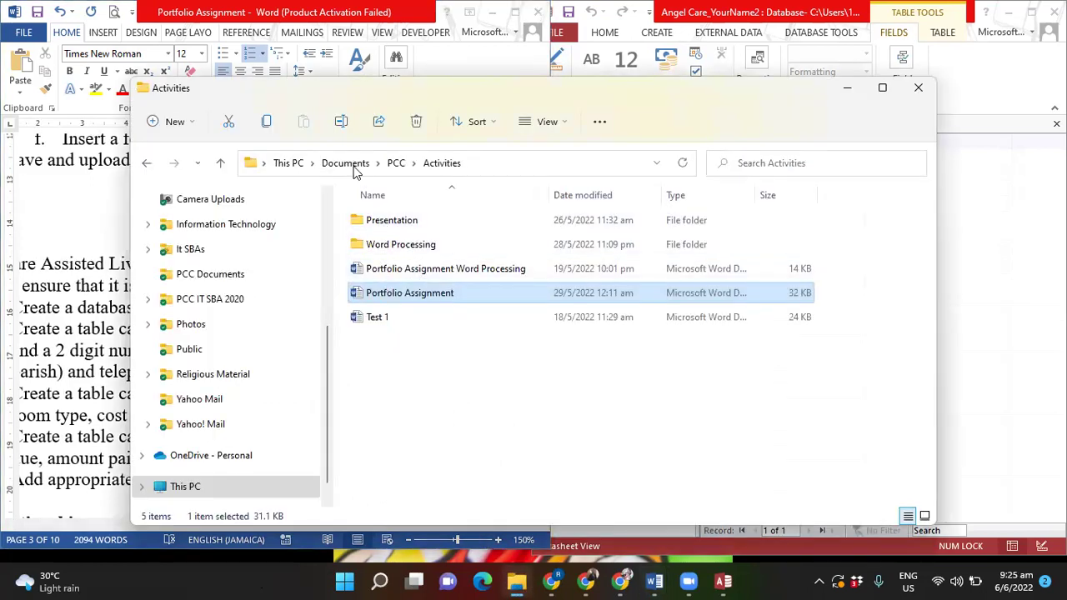
click(222, 165)
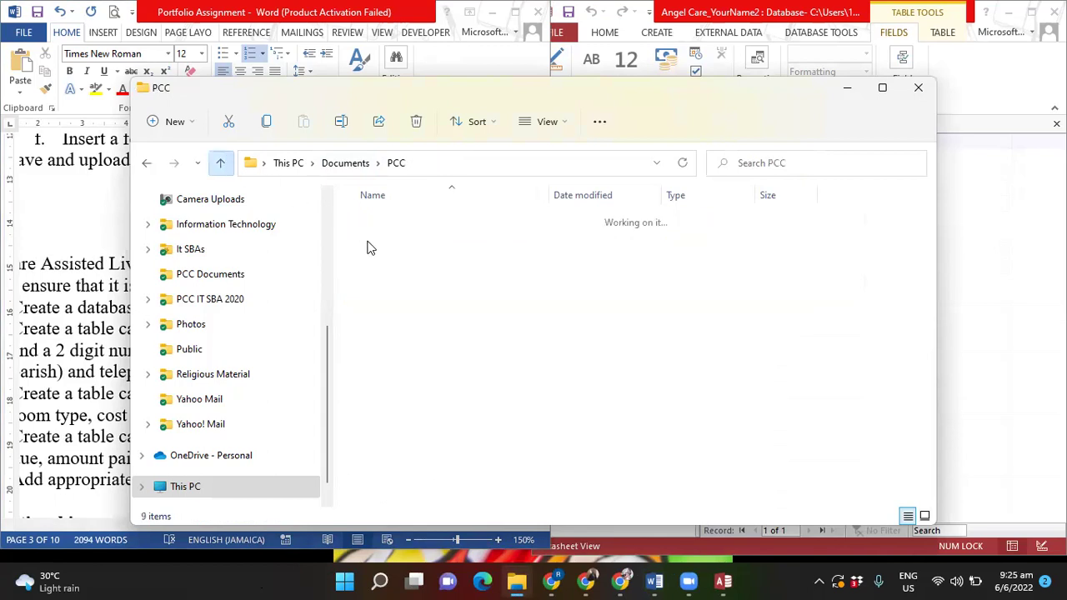
double_click(394, 276)
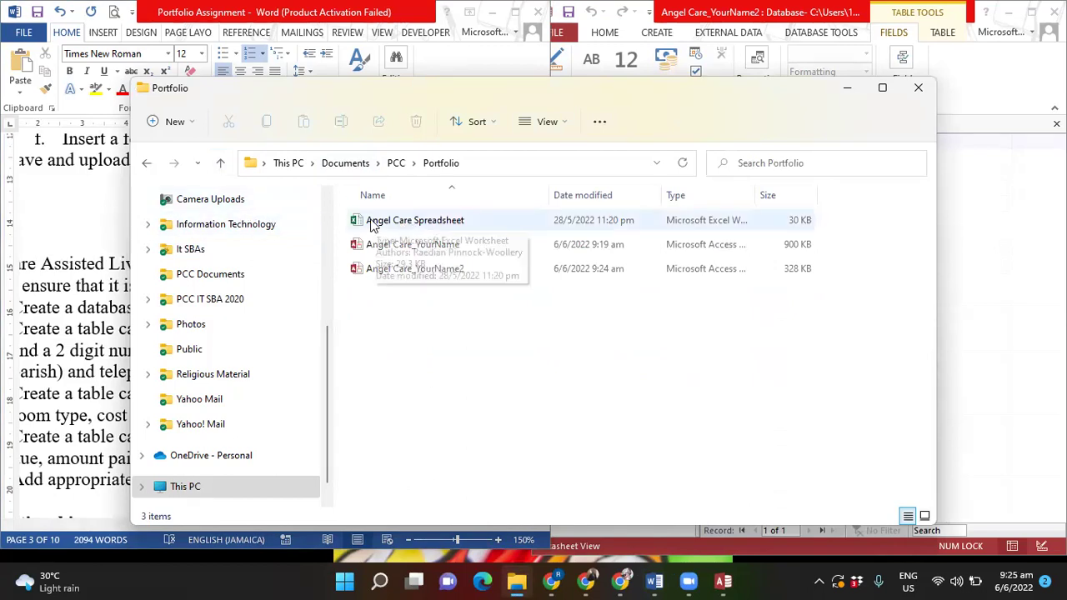
click(219, 164)
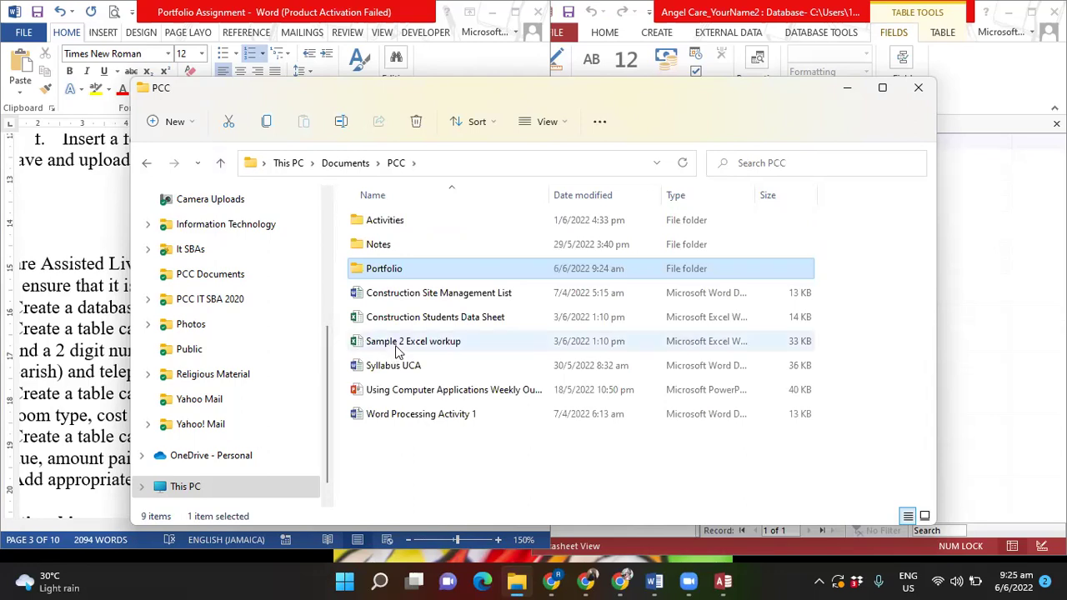
double_click(397, 345)
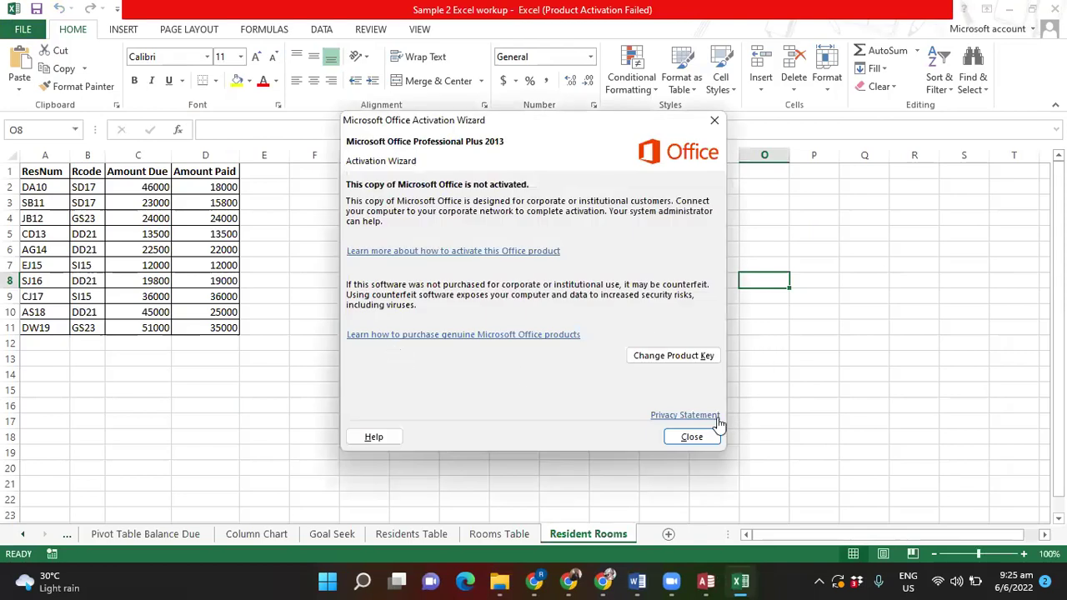
click(691, 436)
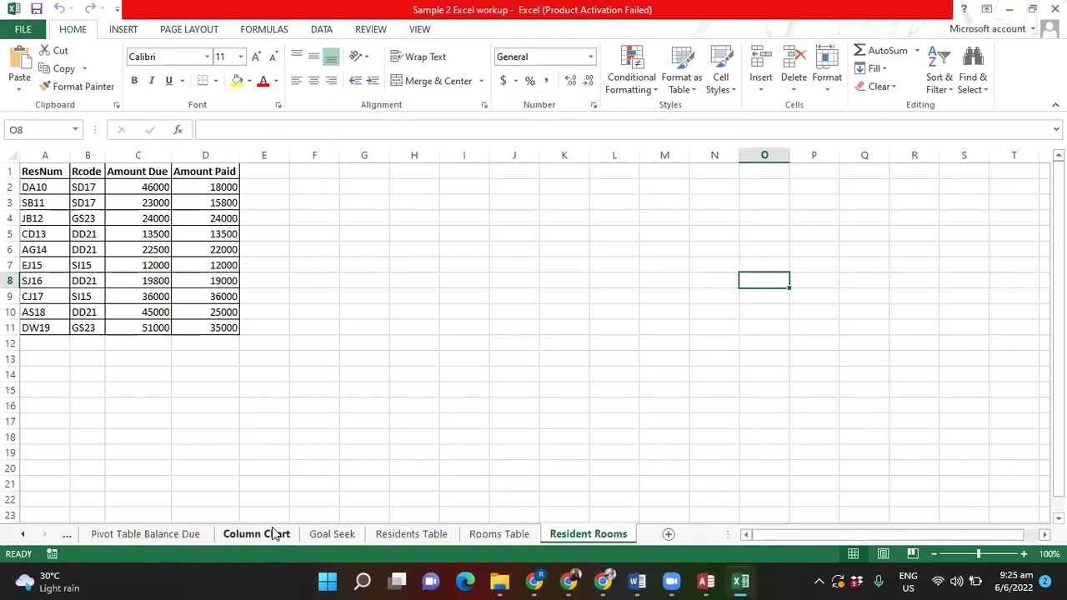
Look through the Residents Table, Rooms Table and Resident Rooms sheets of the workbook
click(410, 535)
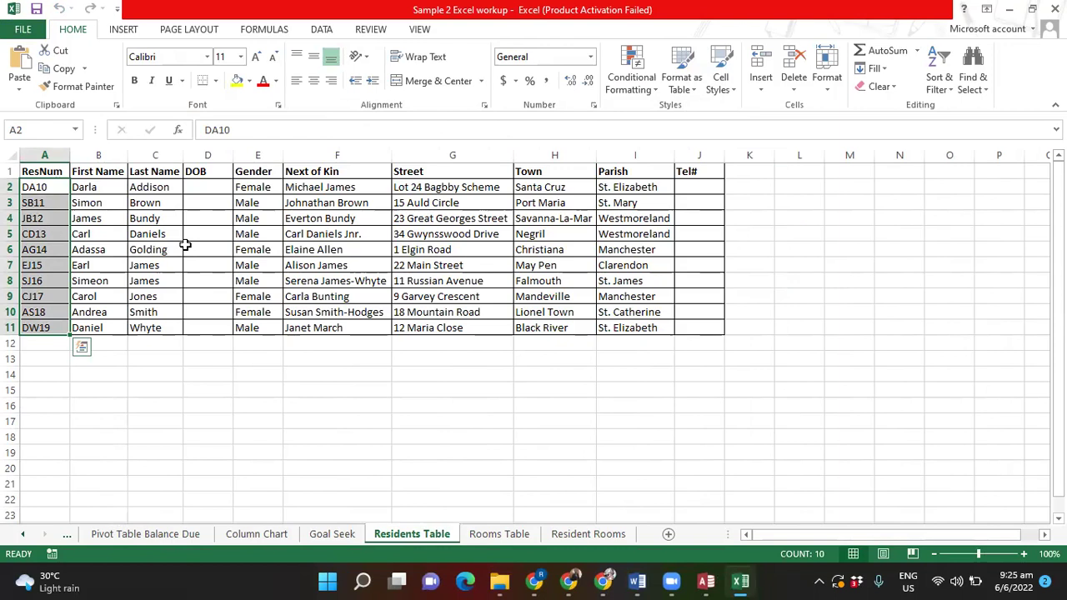
click(483, 537)
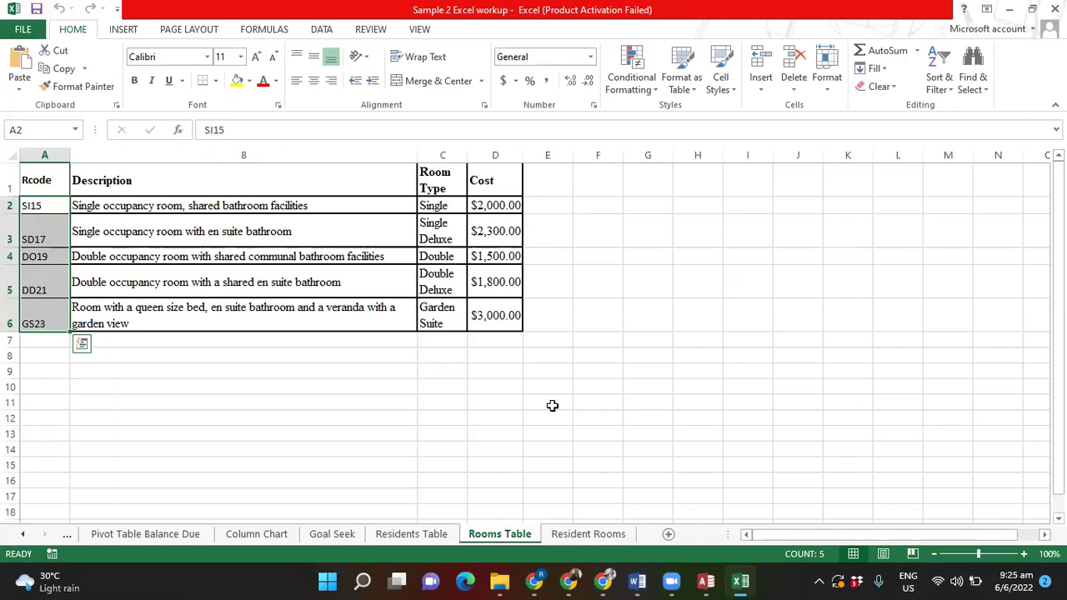
click(576, 536)
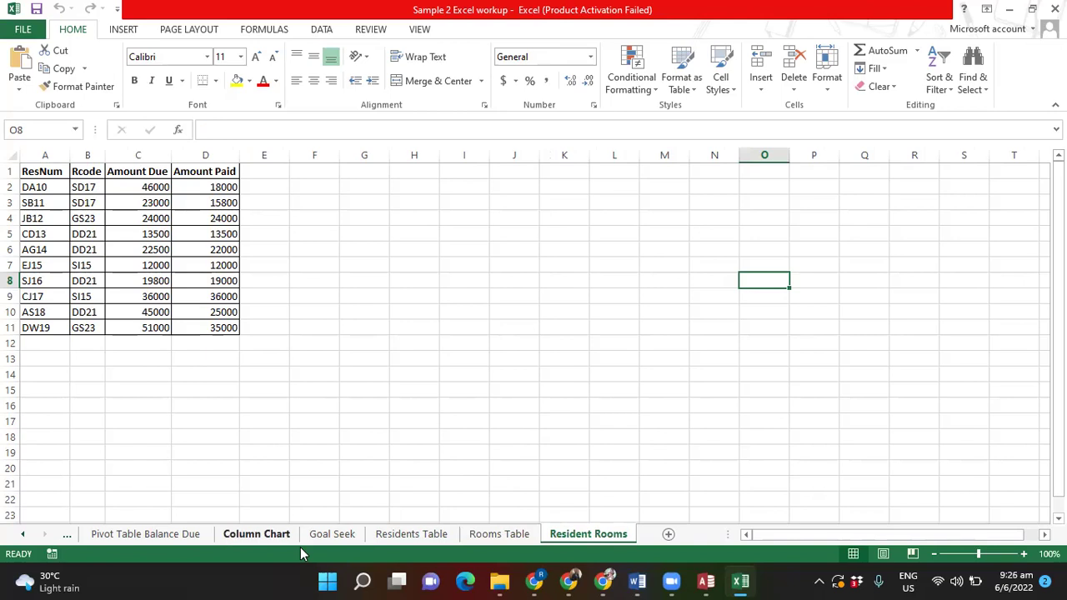
Examine the column headings of the Residents Table sheet from ResNum to Tel#
click(389, 534)
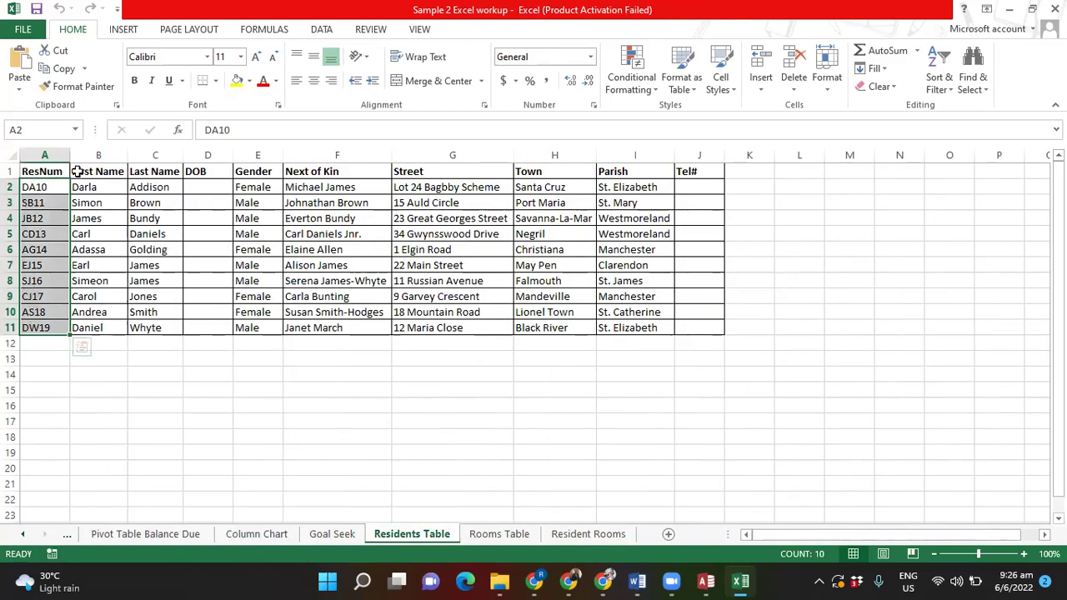
click(34, 171)
click(83, 174)
click(160, 172)
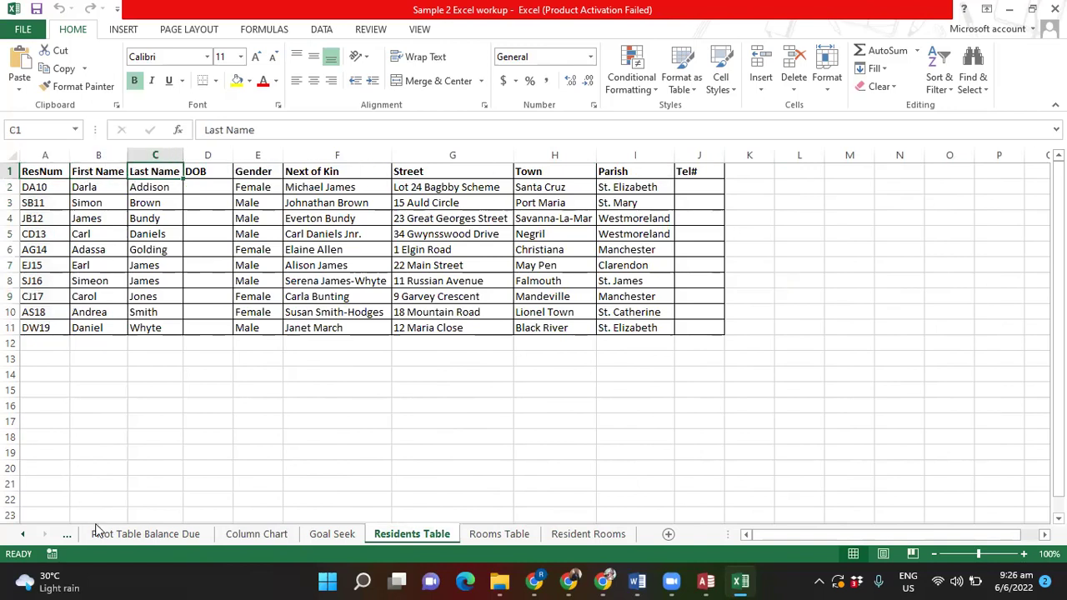
click(117, 171)
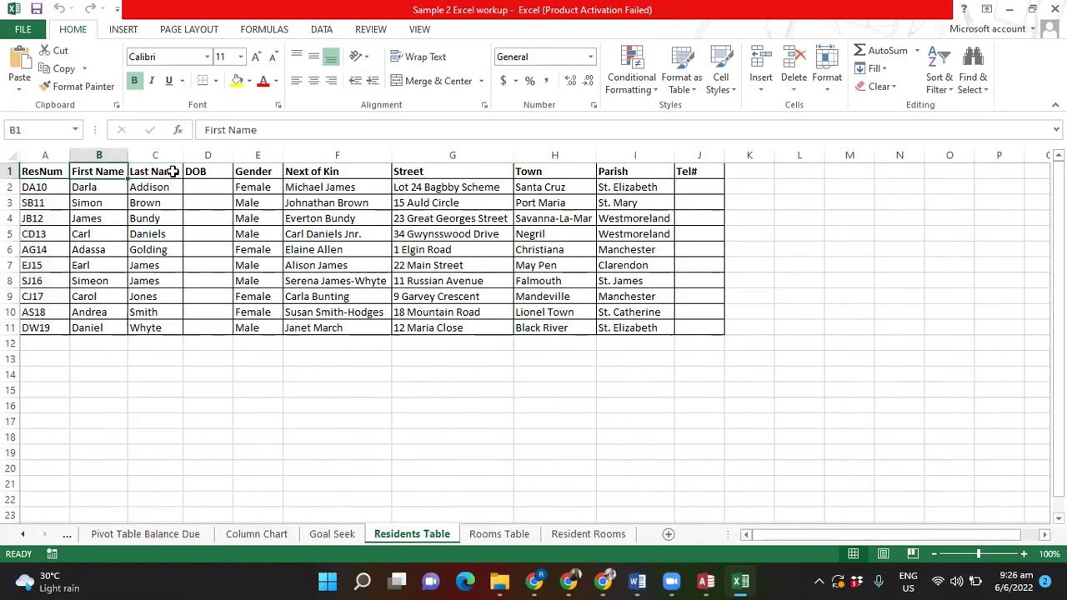
click(170, 171)
click(223, 172)
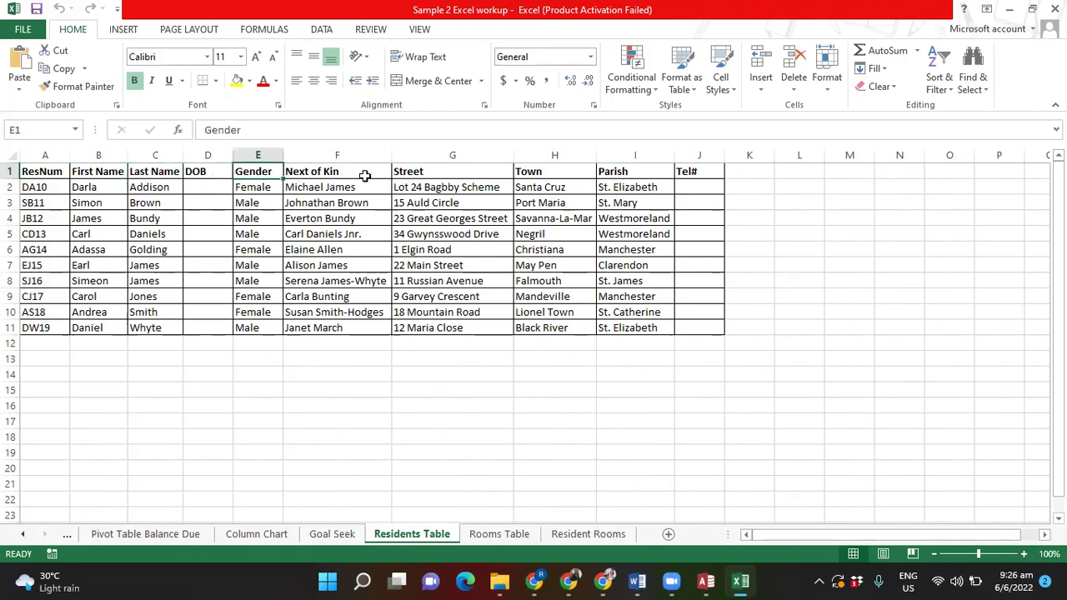
click(697, 172)
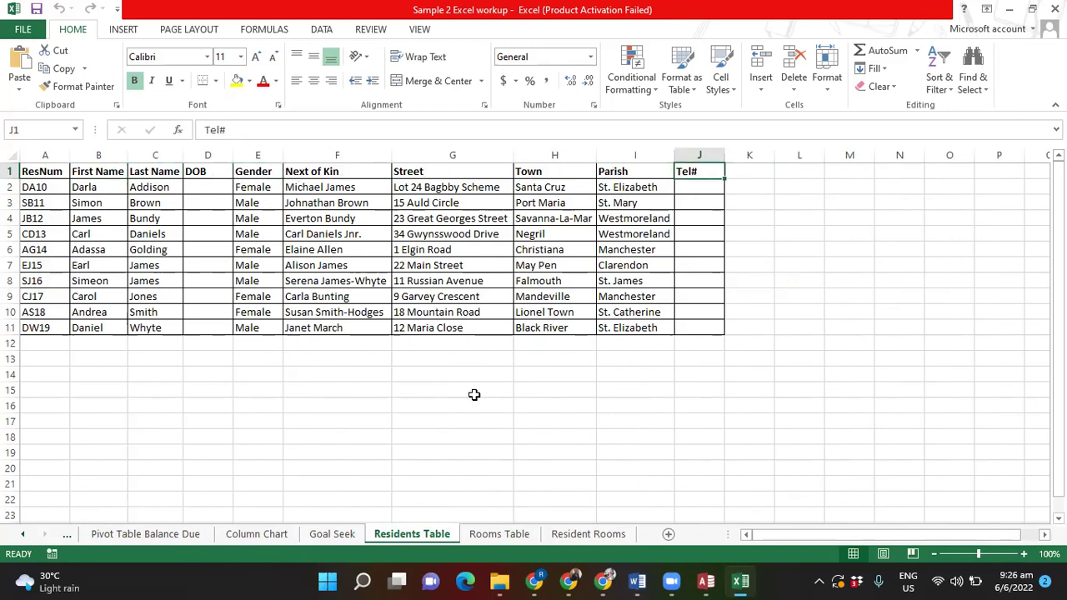
Copy the resident data with its headings, First Name through Tel# (A6:I16), from the Residents sheet
click(23, 534)
click(23, 534)
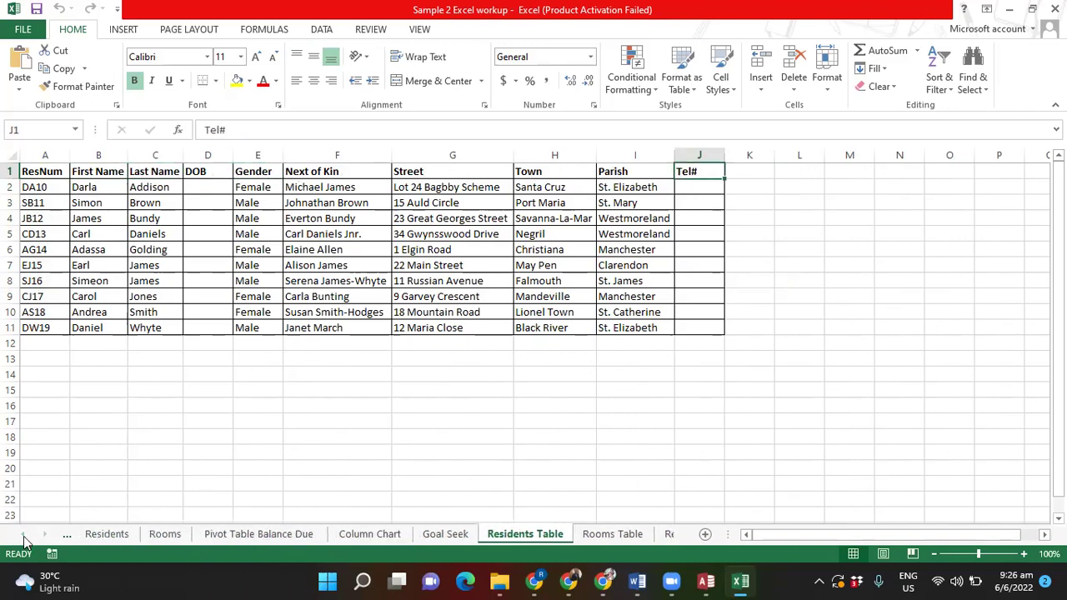
click(90, 535)
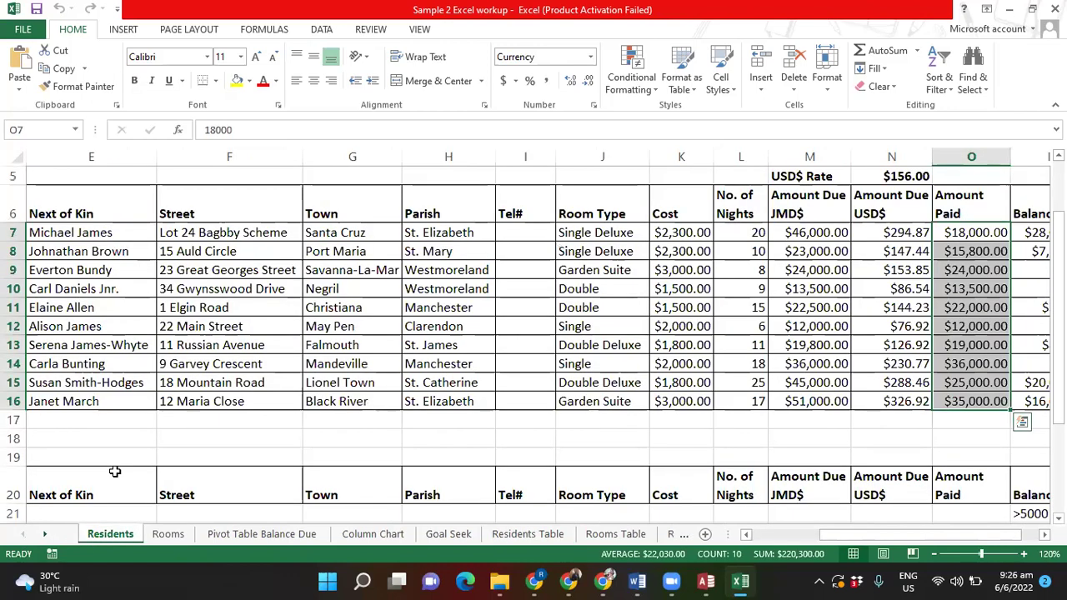
click(757, 534)
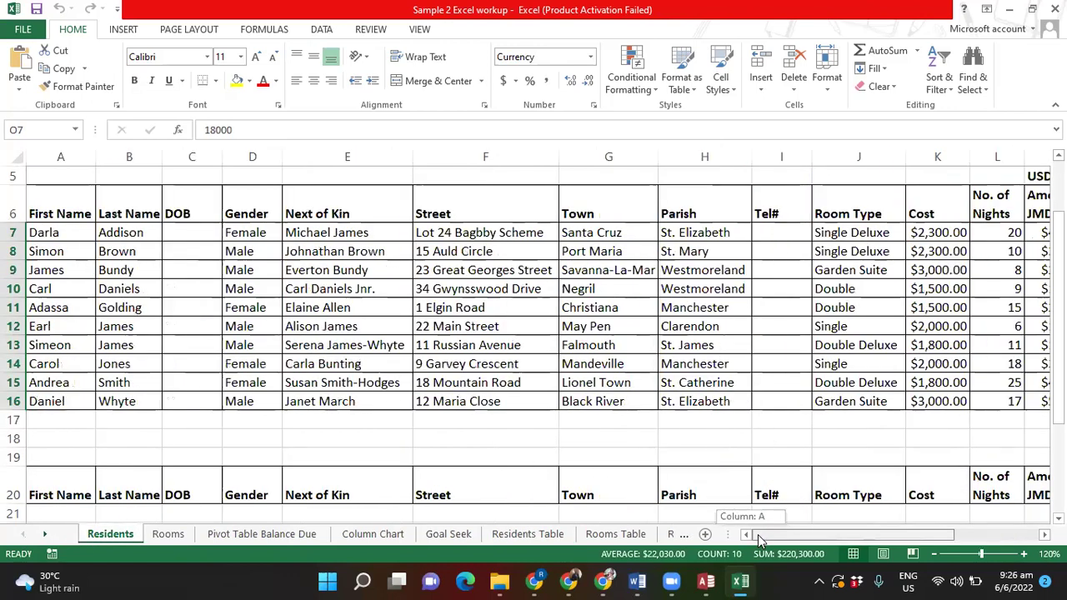
click(72, 204)
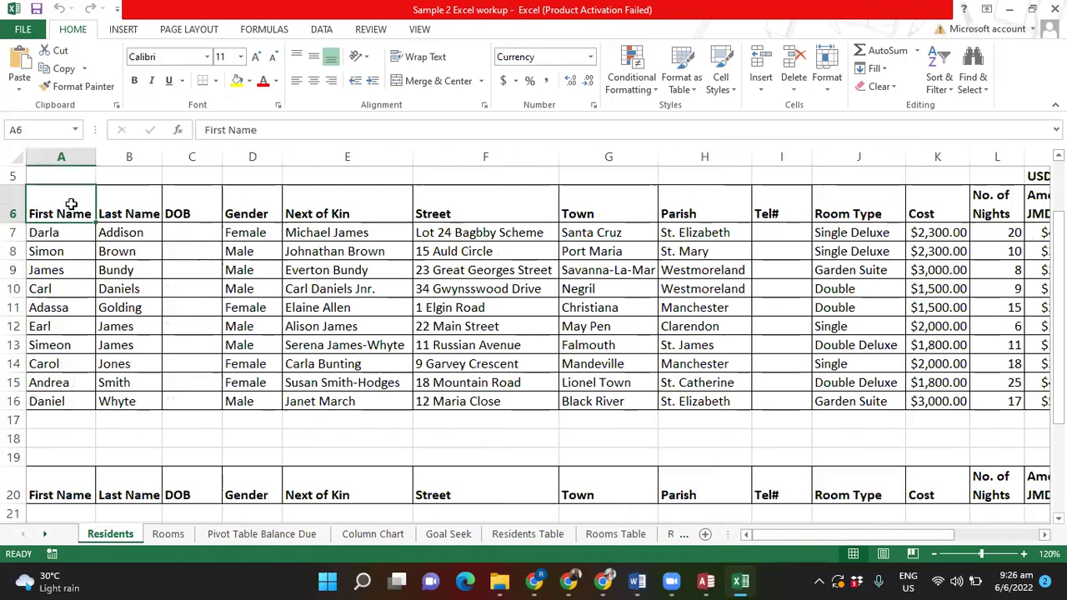
click(342, 382)
click(72, 195)
drag(72, 195, 796, 397)
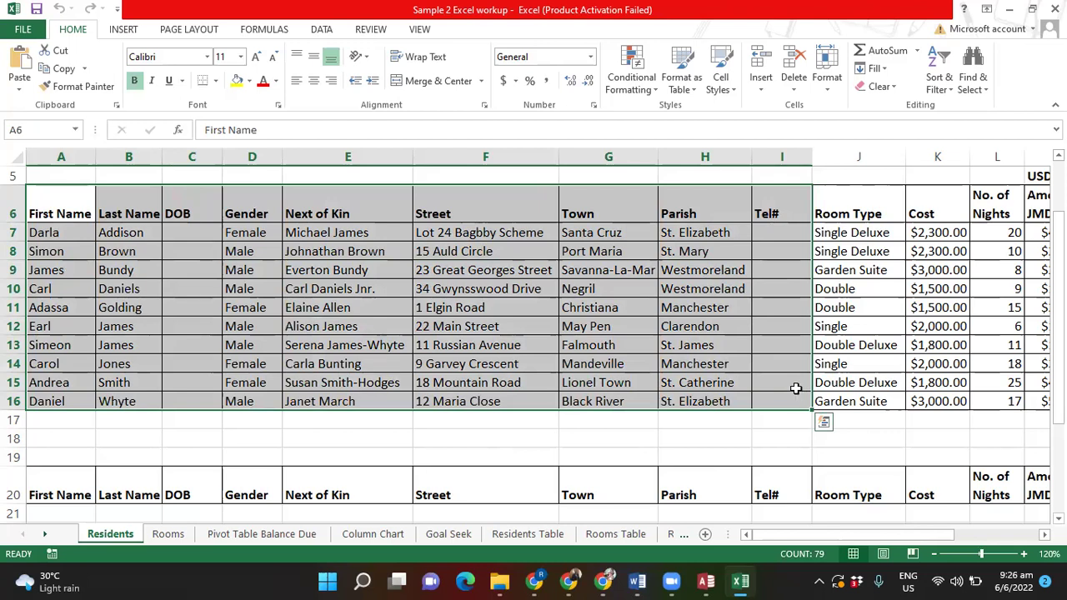
right_click(537, 280)
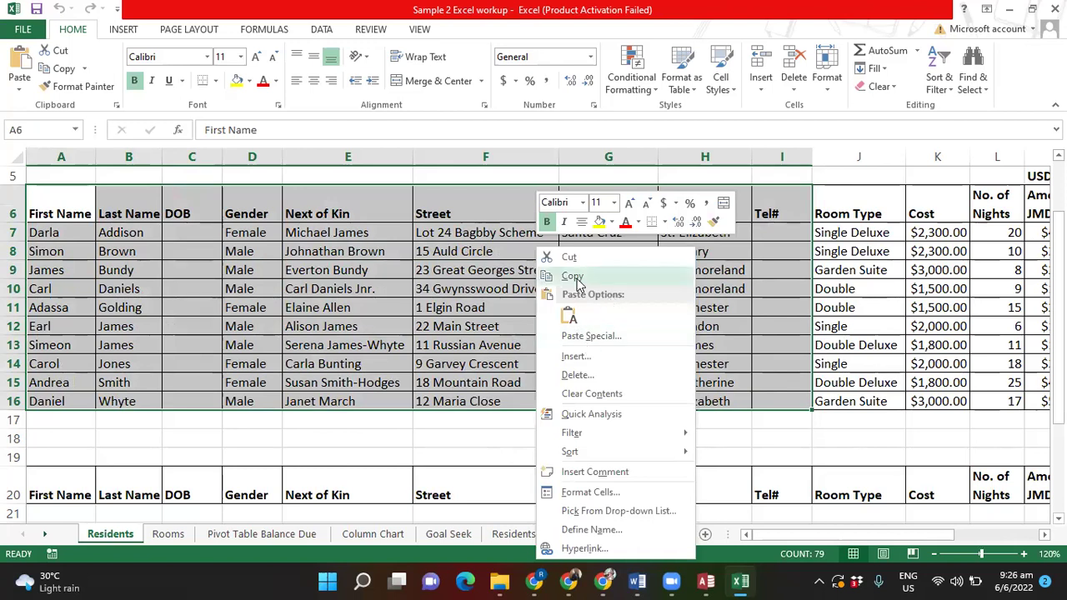
click(573, 276)
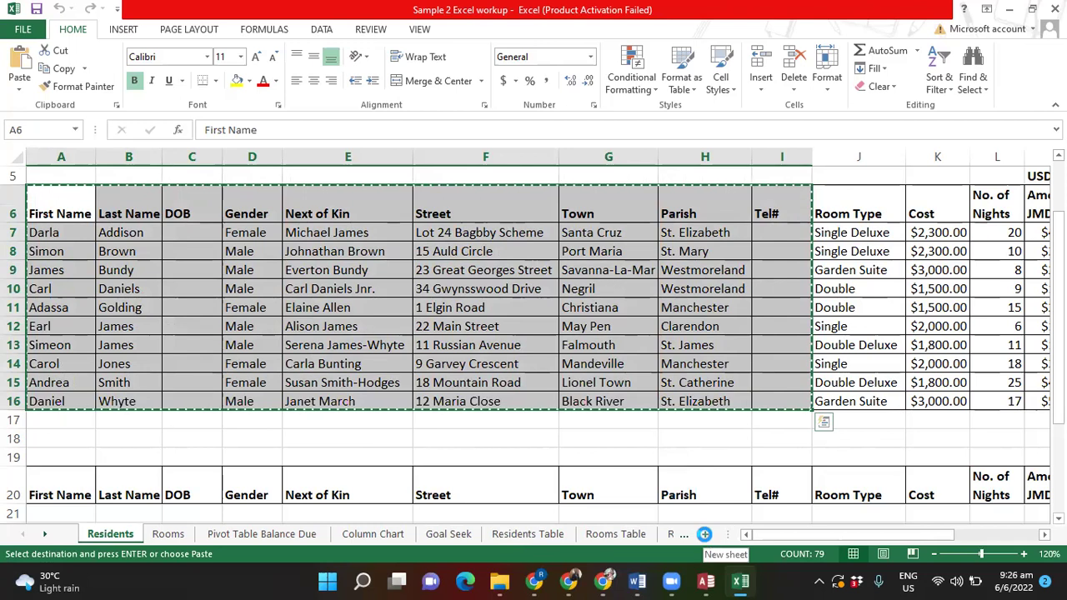
Add a new worksheet and paste the copied resident data starting at cell B1, keeping column A free
click(706, 535)
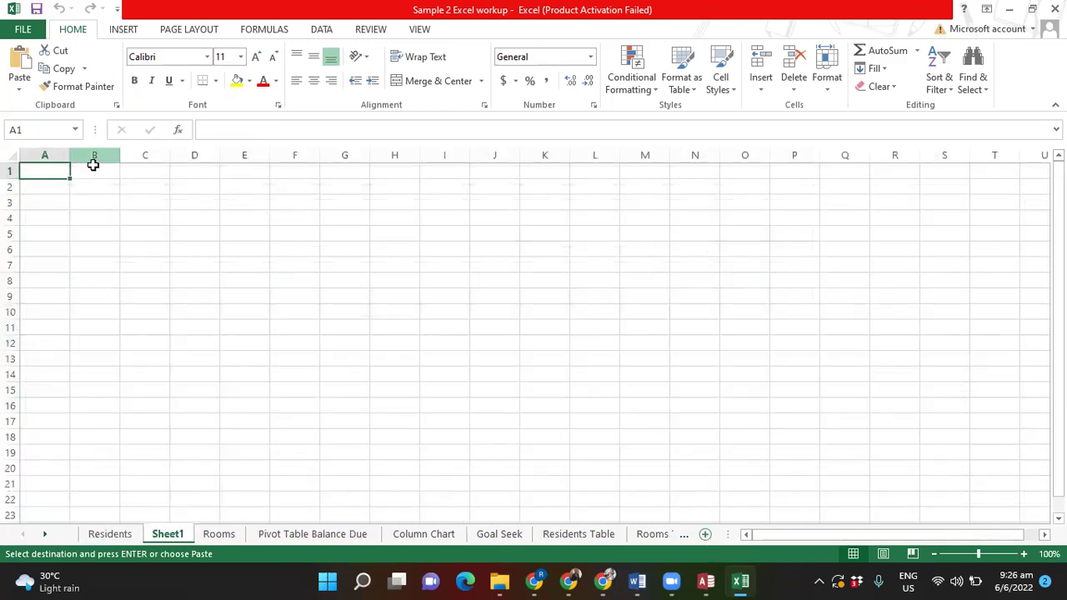
click(89, 170)
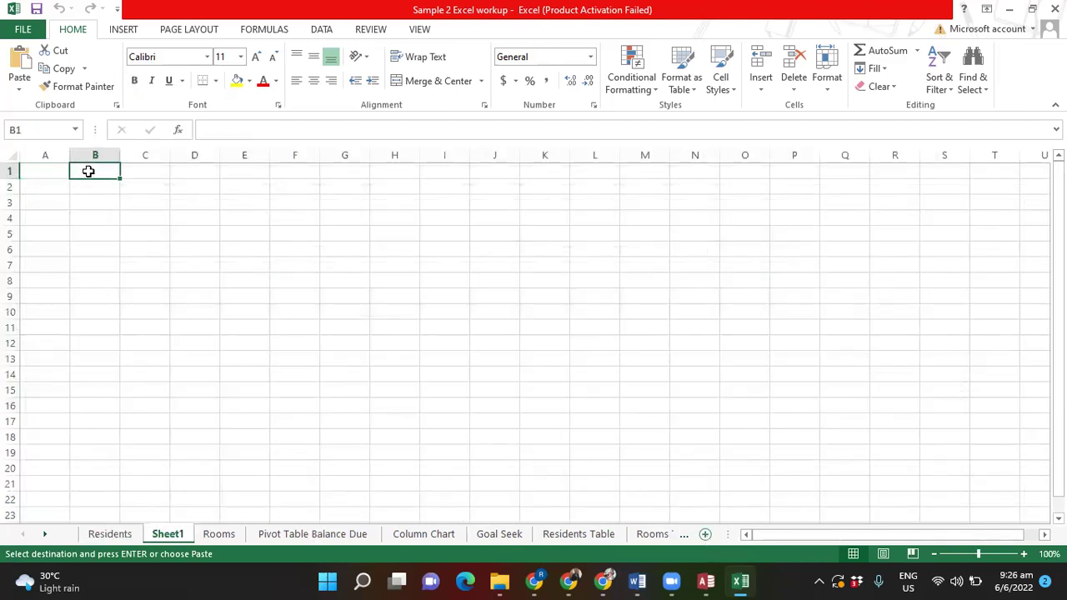
click(43, 169)
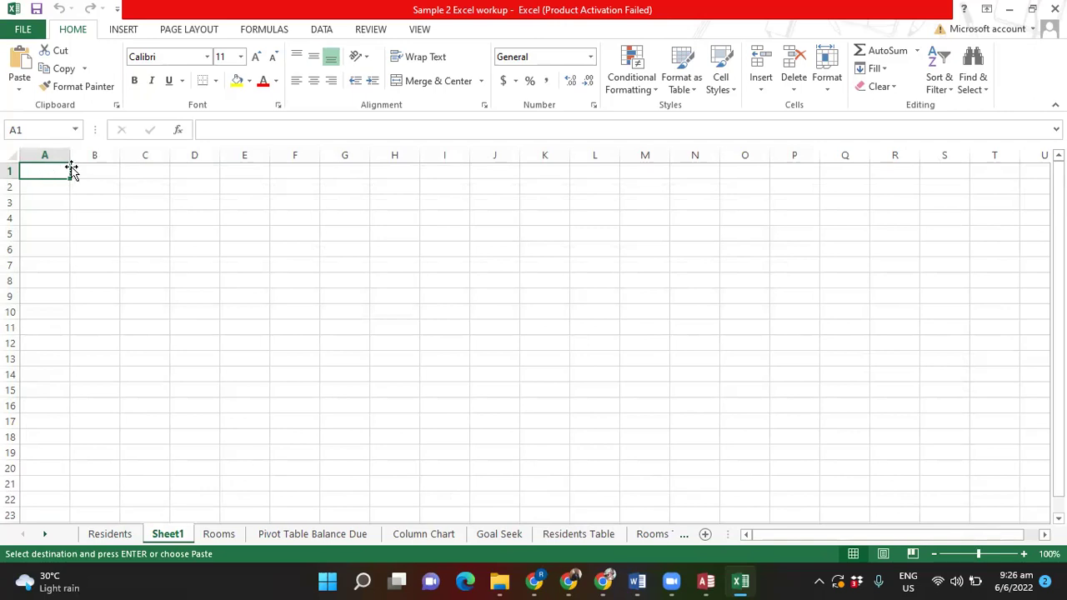
click(82, 169)
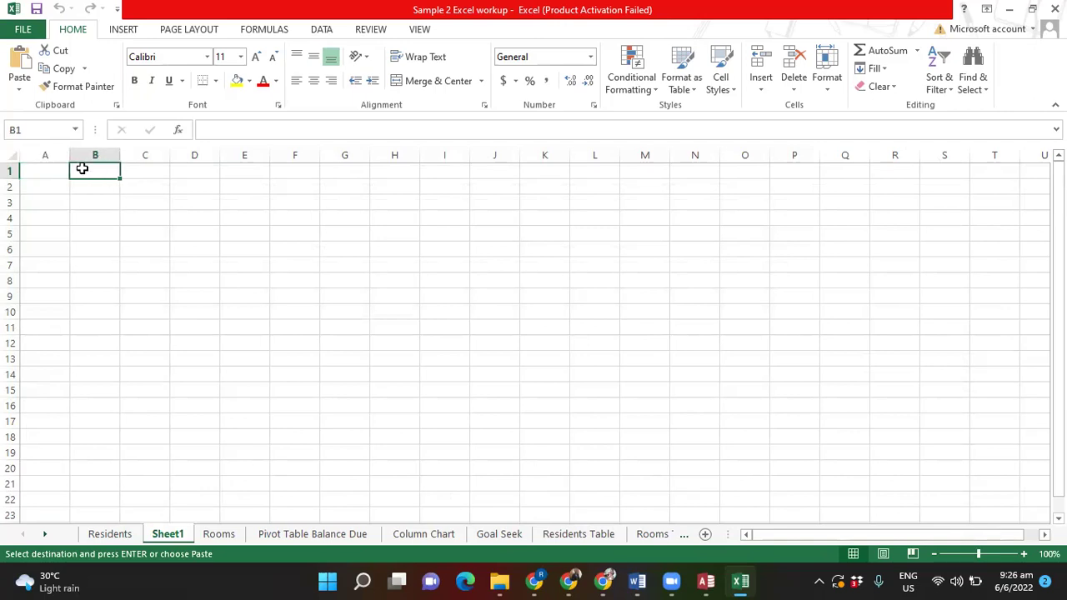
right_click(83, 171)
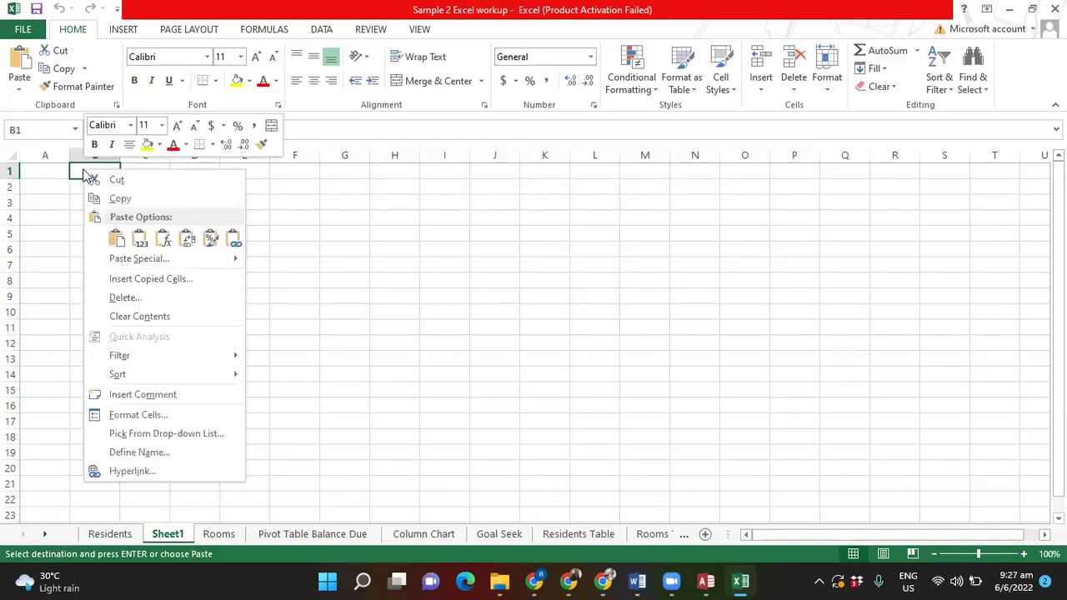
click(117, 238)
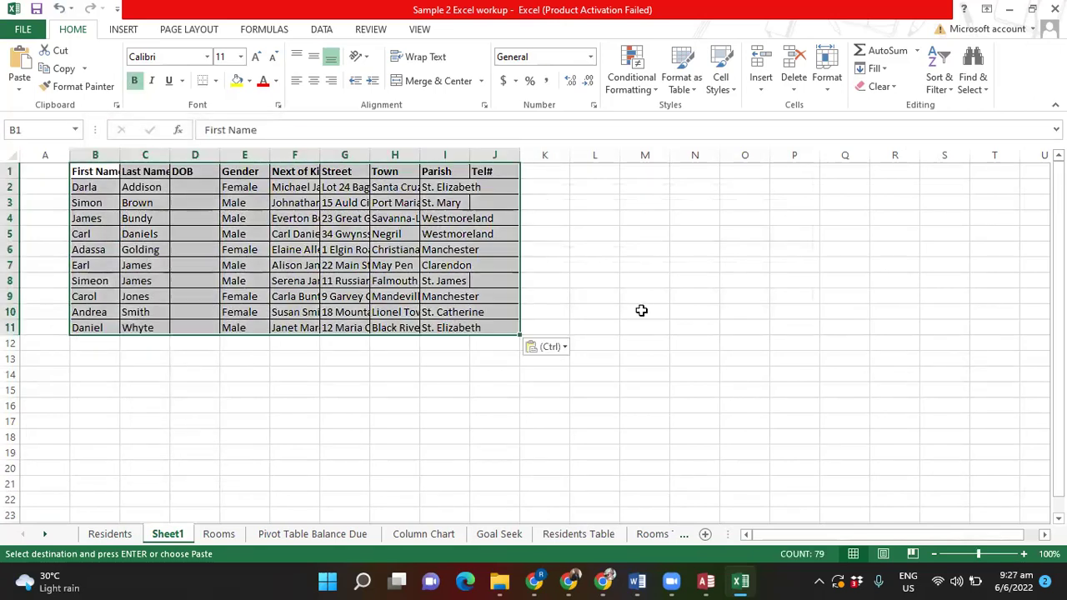
Enter the heading ResNum in cell A1 of the new sheet
click(45, 169)
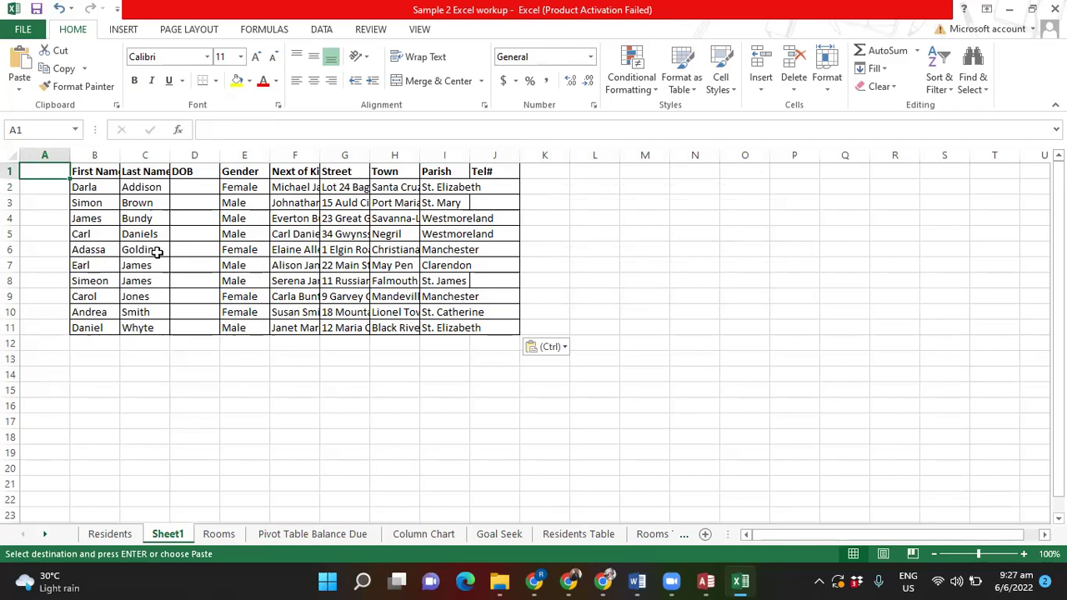
text(ResNum)
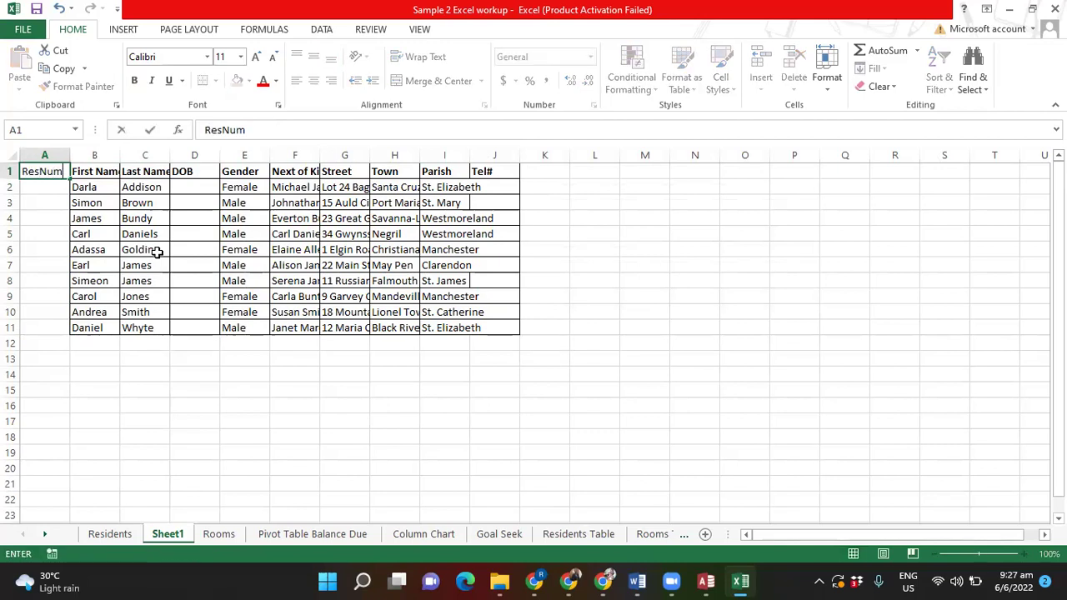
click(741, 200)
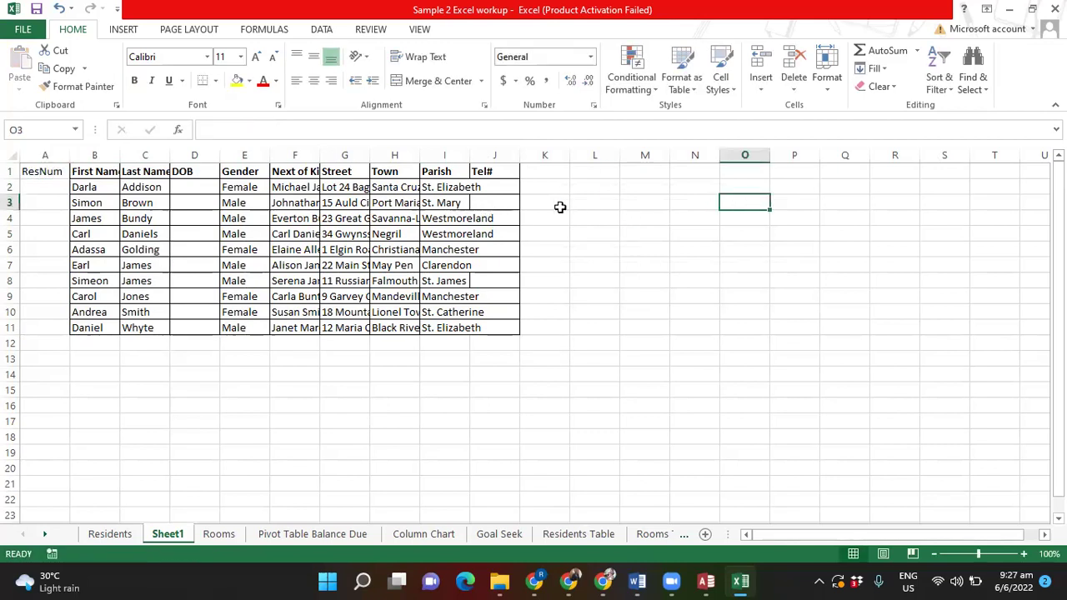
Fit the widths of the name, Next of Kin, Street, Town and Parish columns to their contents
double_click(470, 153)
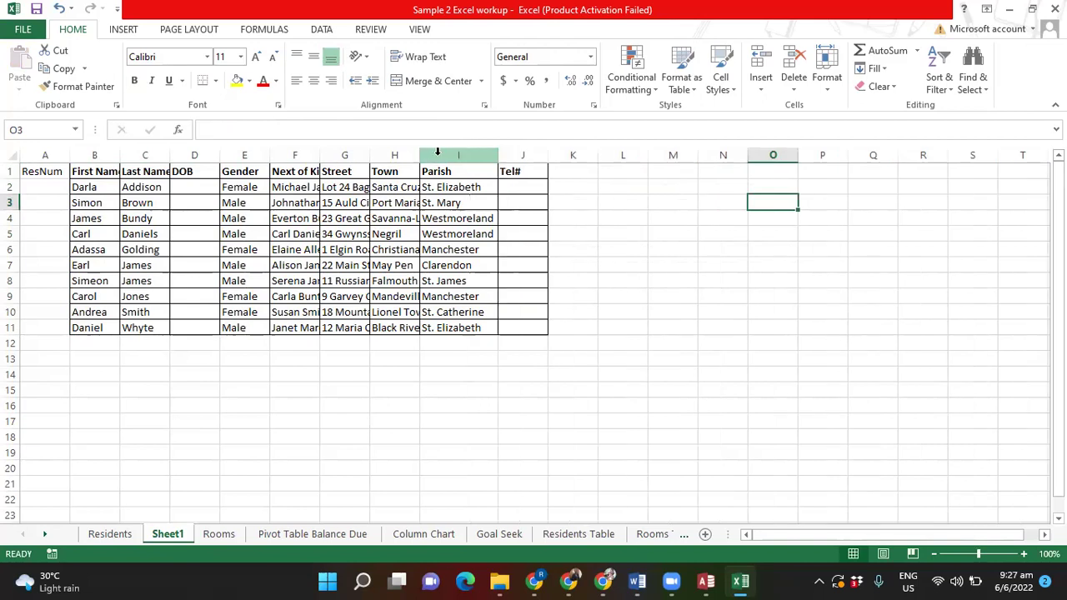
double_click(419, 154)
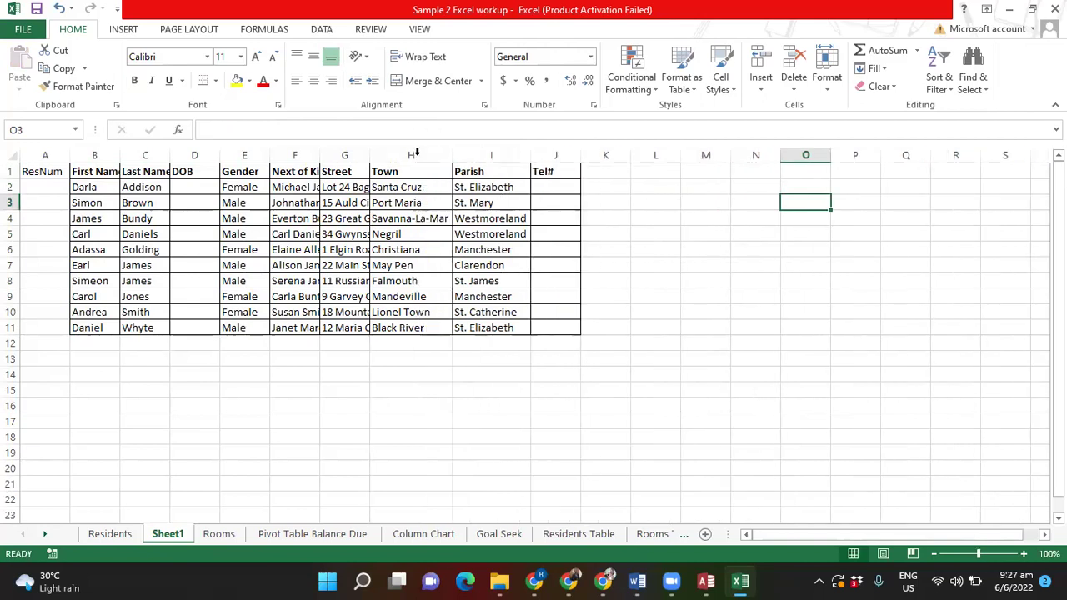
double_click(370, 155)
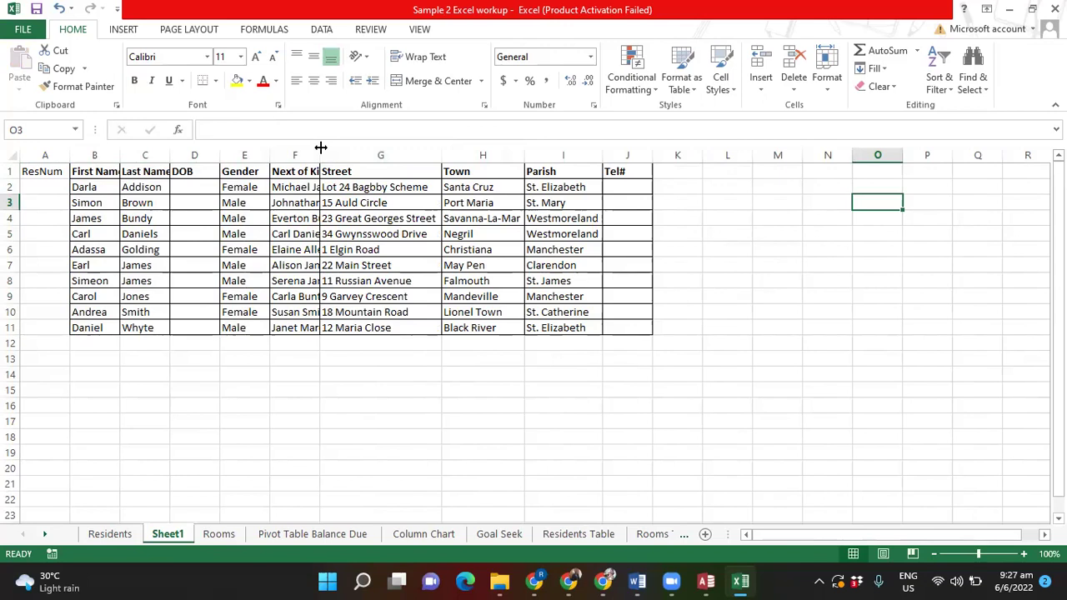
double_click(321, 150)
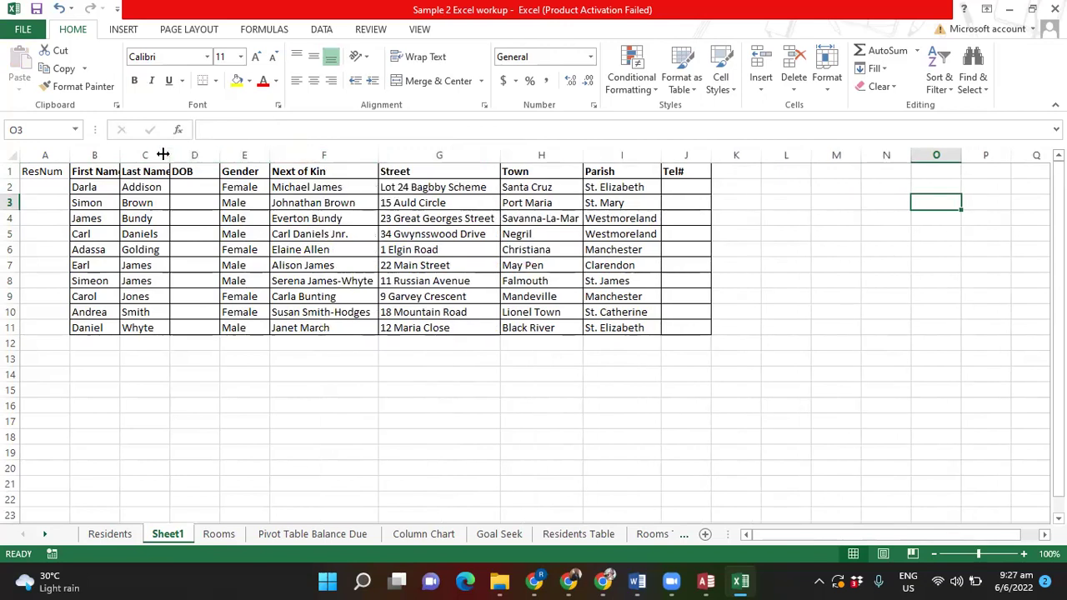
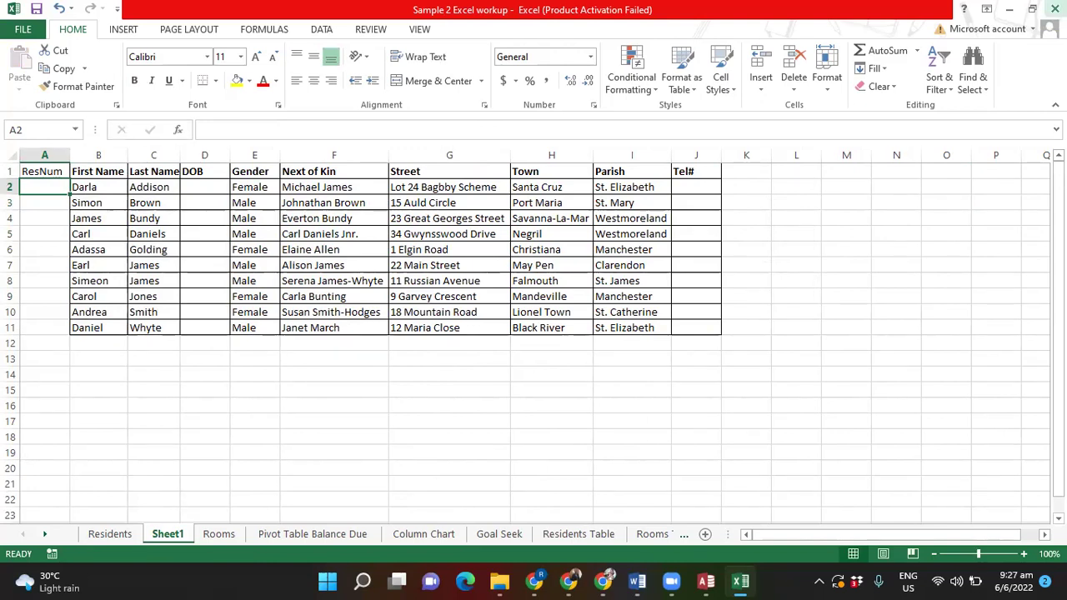
Enter the starting numbers 10 and 11 in cells A2 and A3 of the ResNum column
text(10)
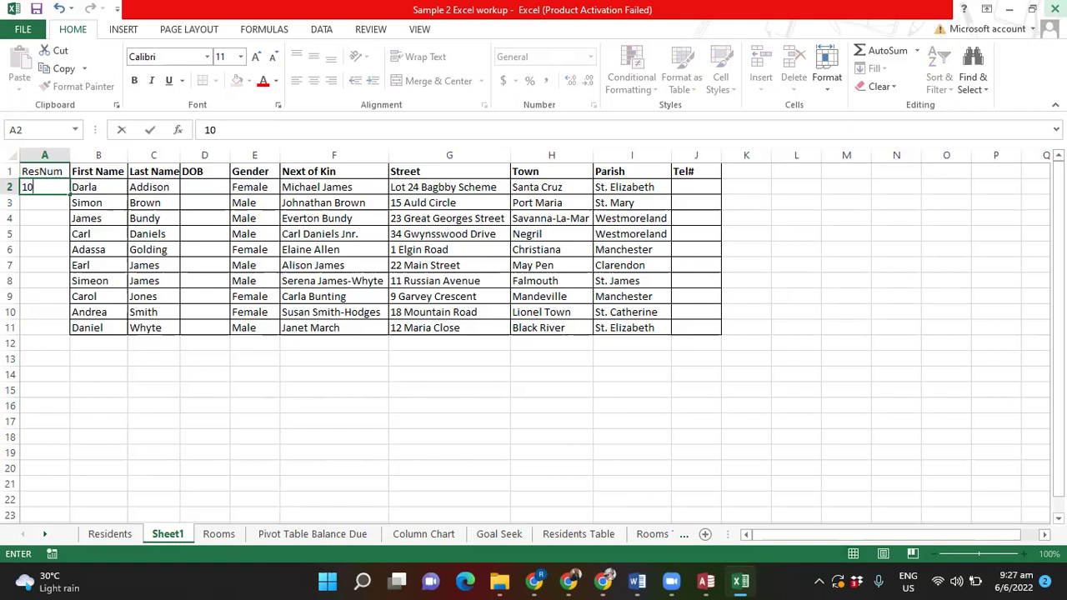
key(Return)
text(11)
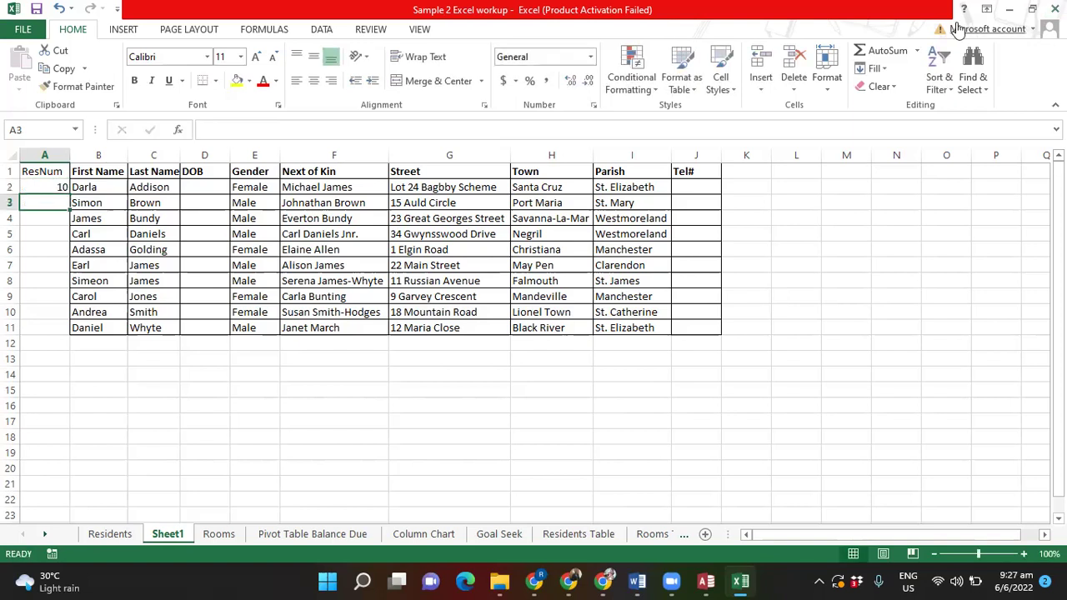
click(552, 385)
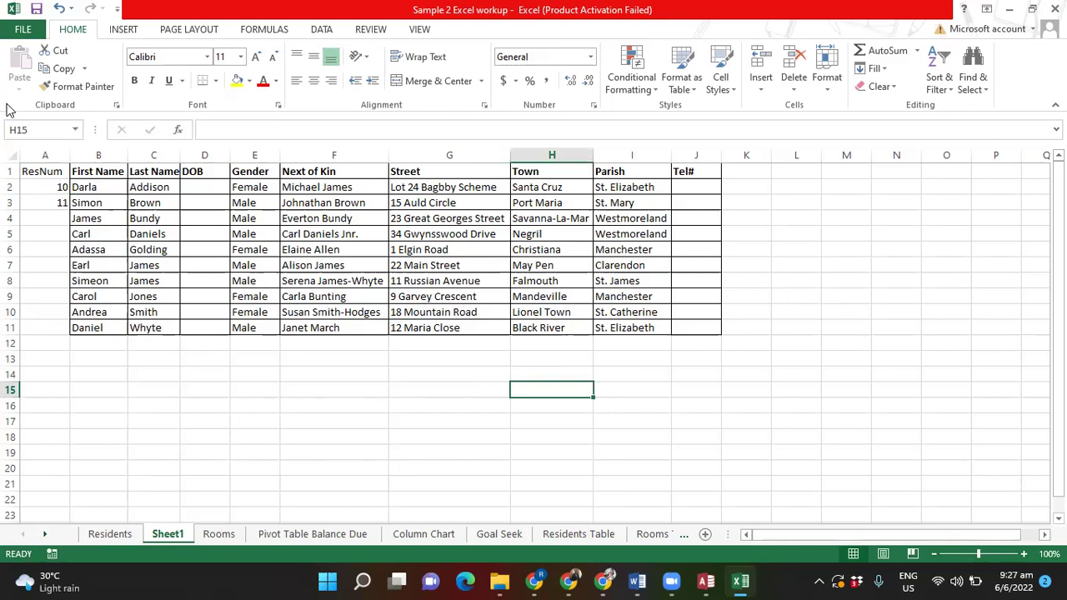
Extend the ResNum number series from A2:A3 down to the last resident in A11
click(39, 189)
click(38, 202)
drag(50, 188, 60, 203)
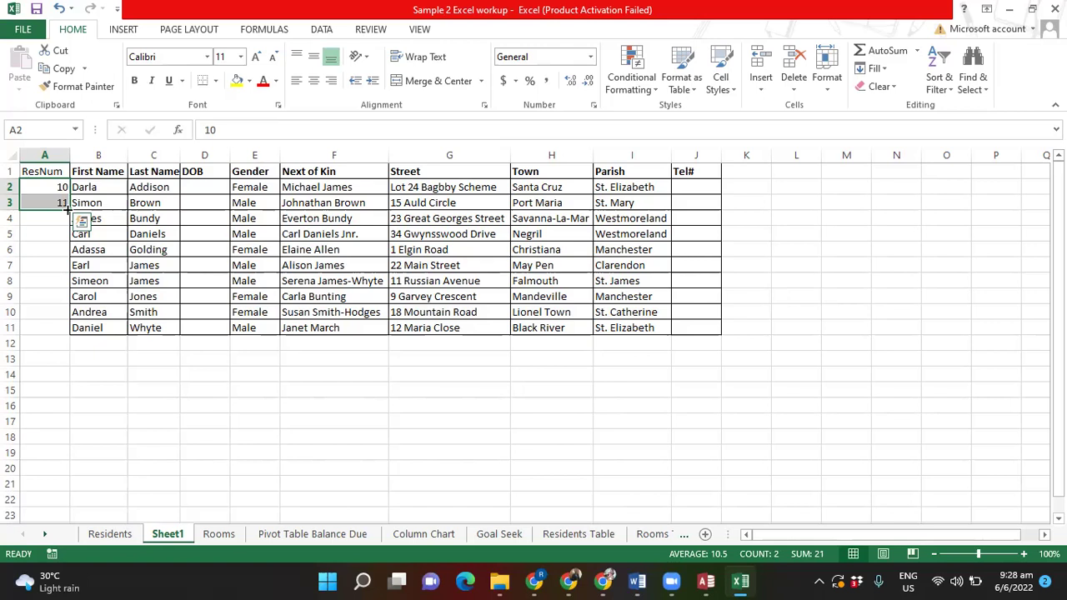
drag(67, 210, 55, 341)
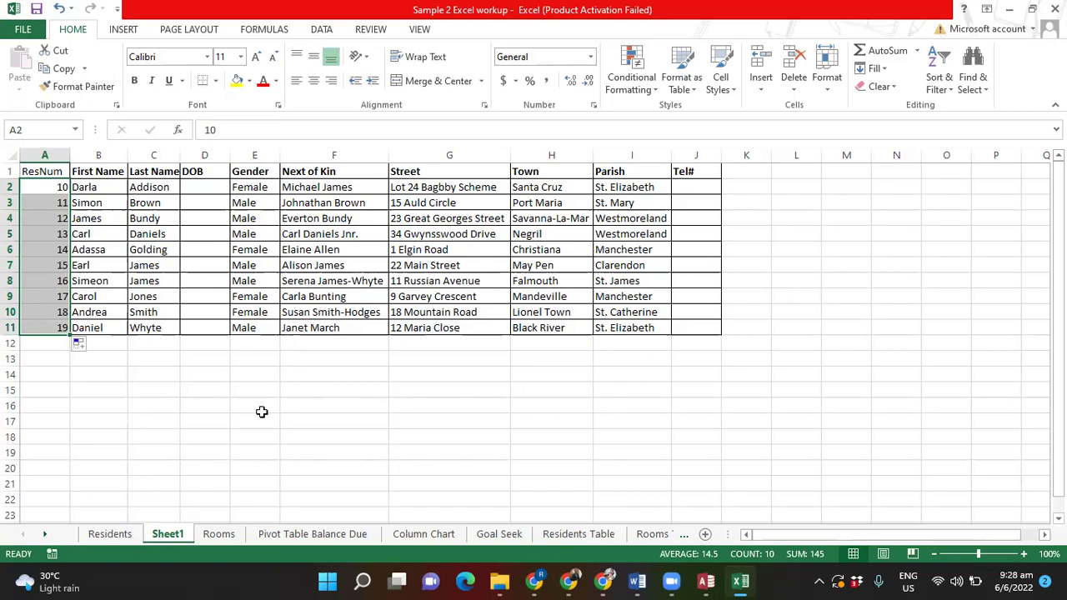
click(260, 410)
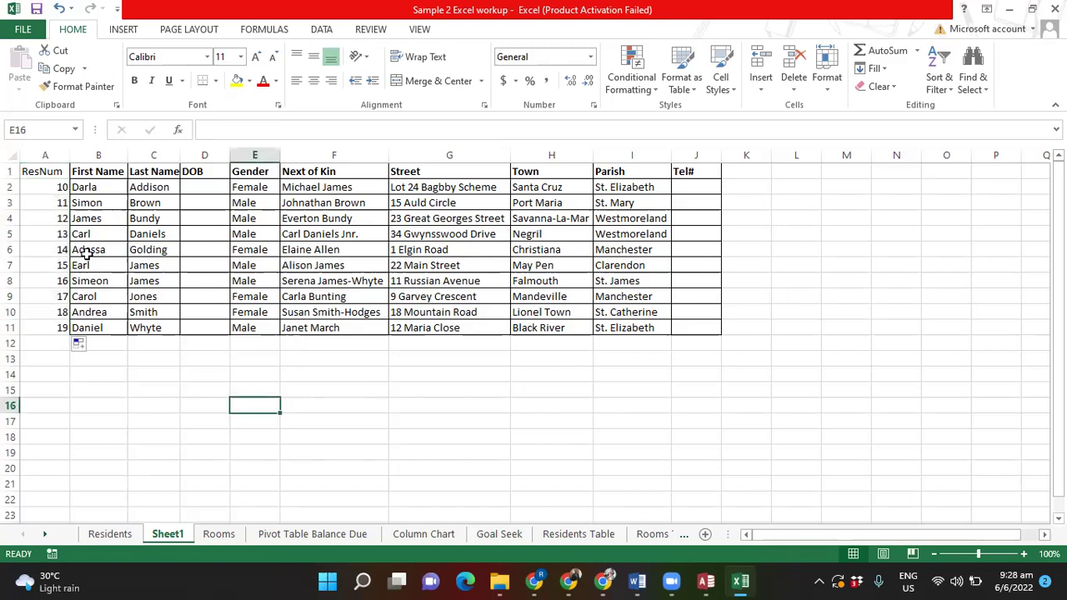
Enter 12 and 15 in cells L2 and L3 and extend the series down to L11
click(786, 187)
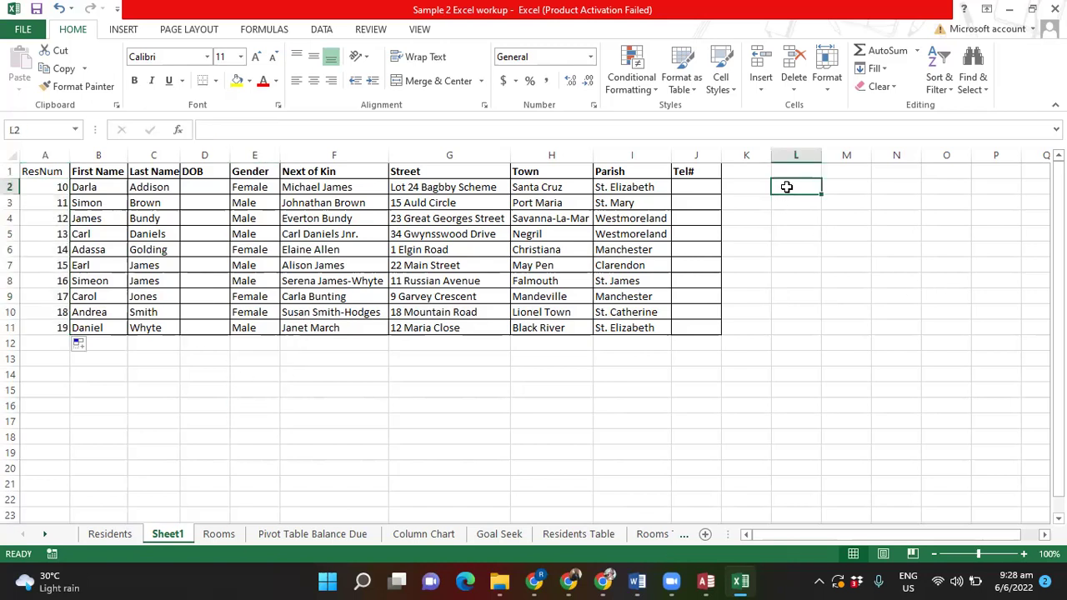
text(12)
key(Return)
text(15)
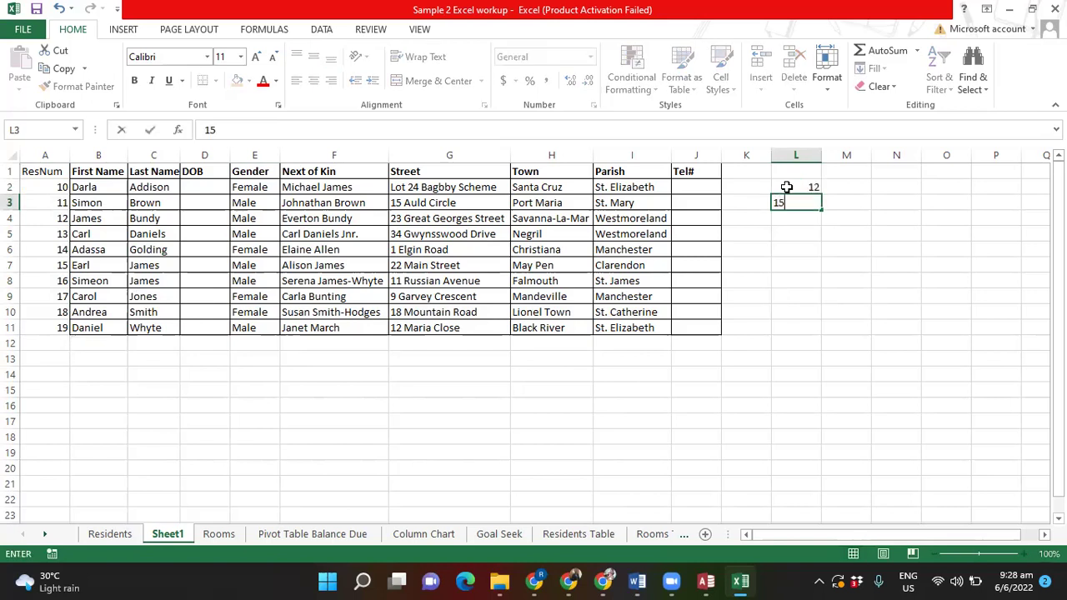
click(939, 187)
drag(793, 186, 803, 339)
click(924, 247)
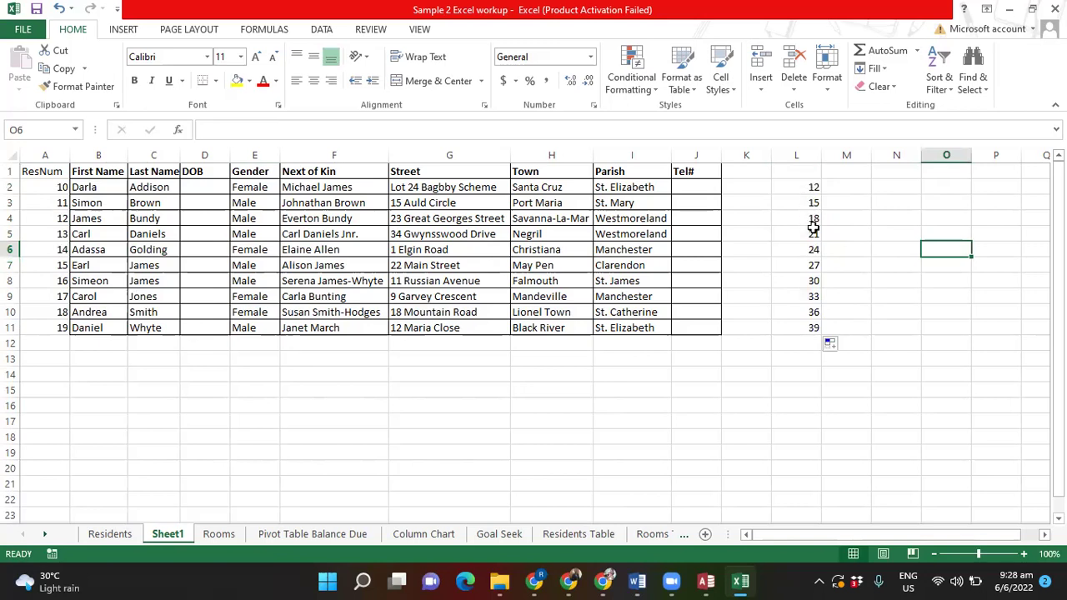
Clear the sample number series from L2:L11
click(796, 189)
drag(807, 214, 814, 325)
key(Delete)
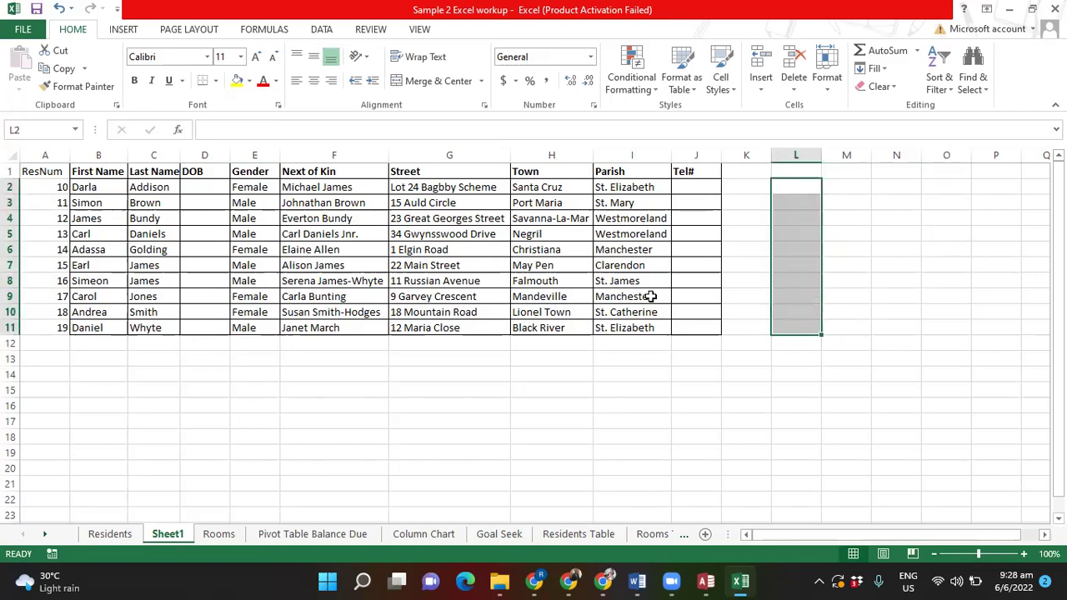
Prefix the ResNum values in A2 through A5 with each resident's first and last name initials in capitals
click(50, 188)
double_click(50, 187)
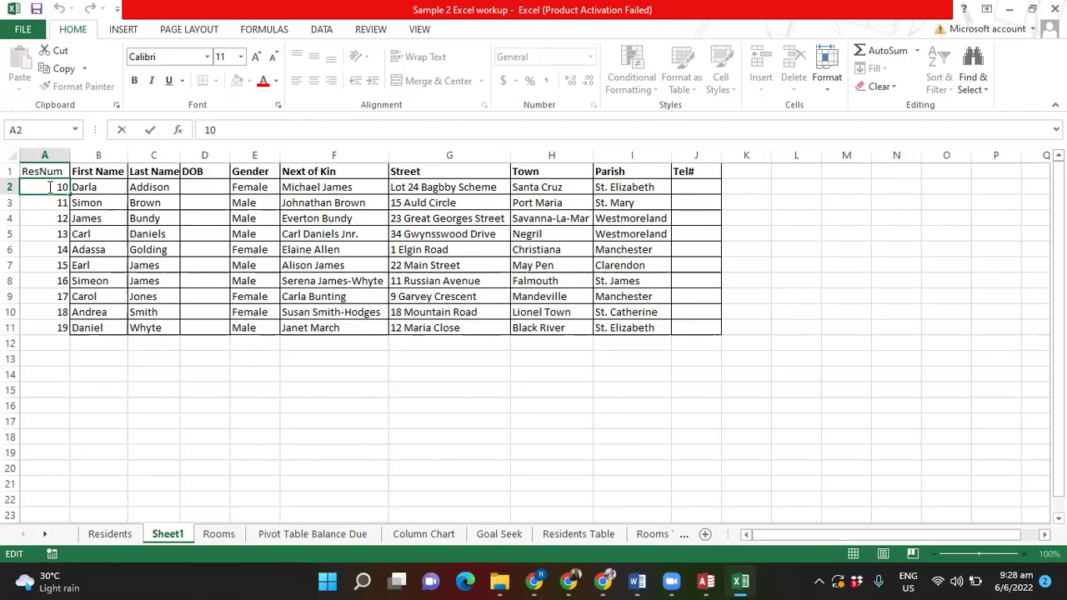
text(DA)
double_click(39, 203)
text(SB)
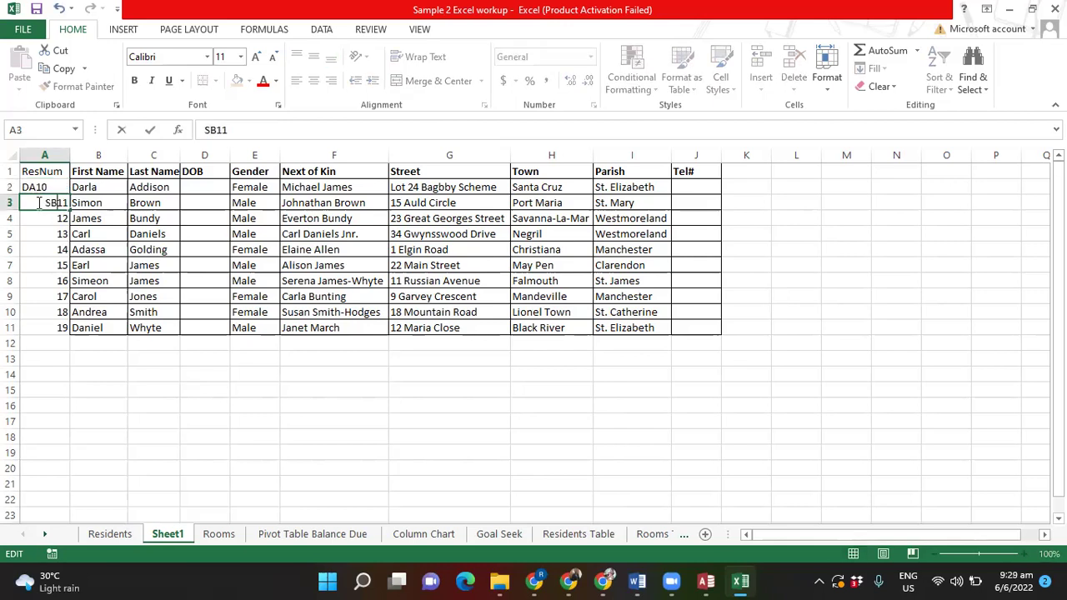
double_click(33, 218)
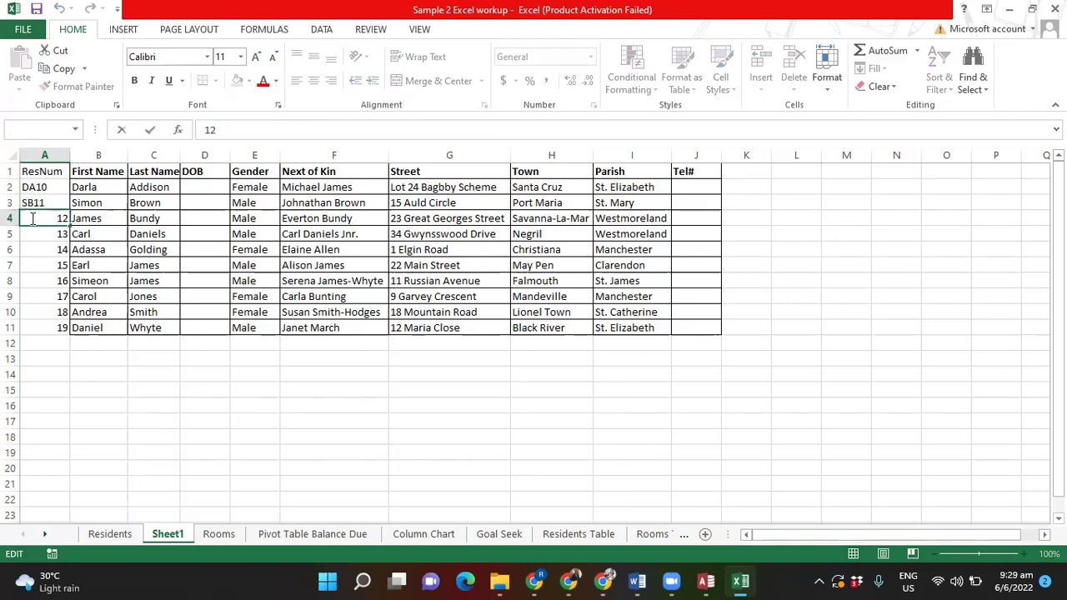
text(JB)
double_click(30, 234)
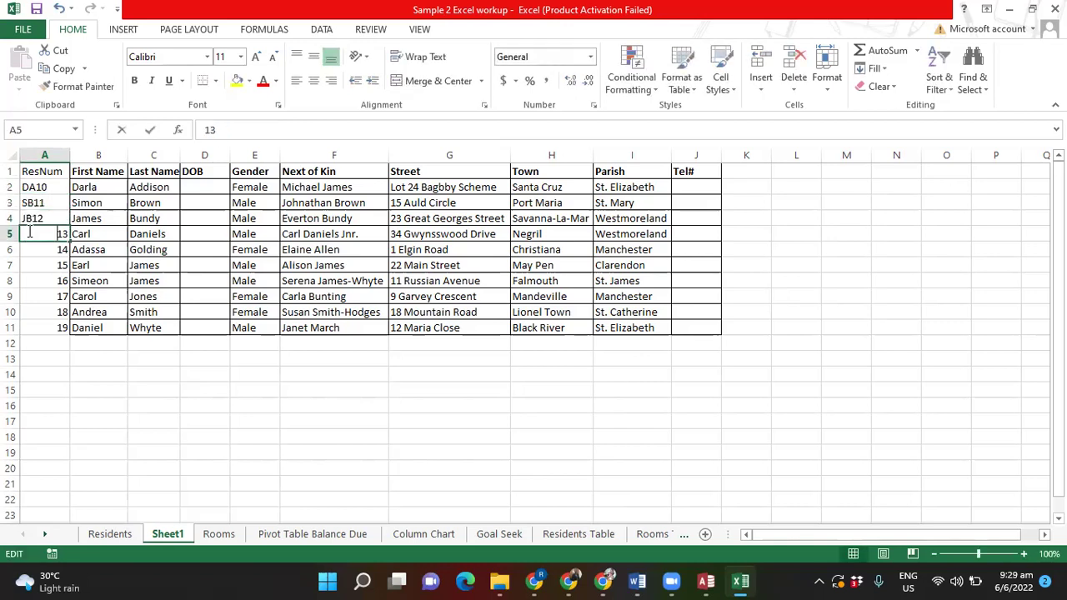
text(CD)
key(ctrl+Return)
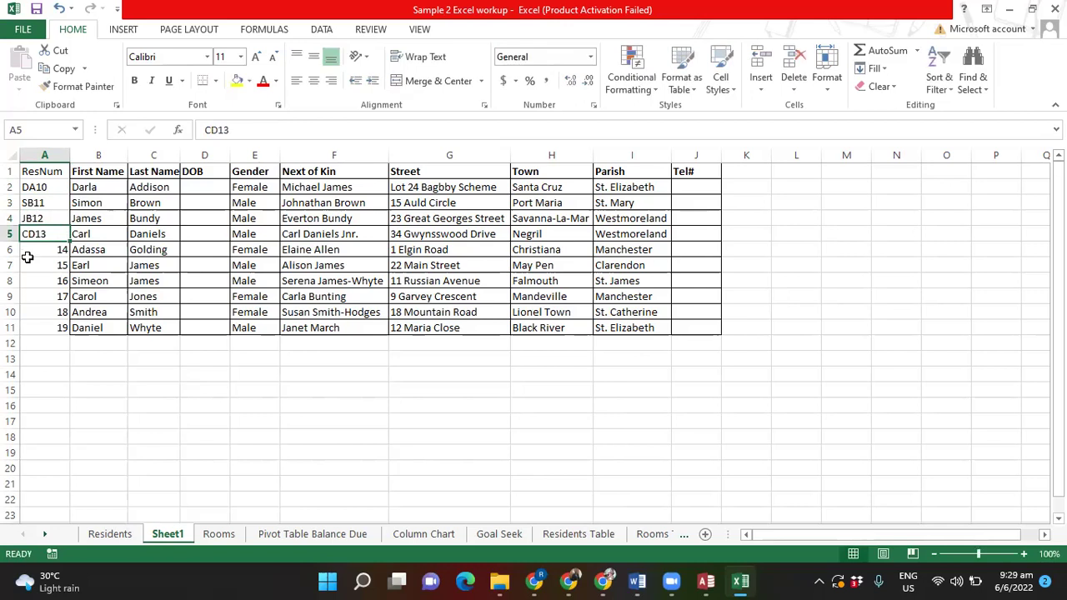
Add each resident's capital initials in front of the ResNum values in A6 through A8
double_click(40, 250)
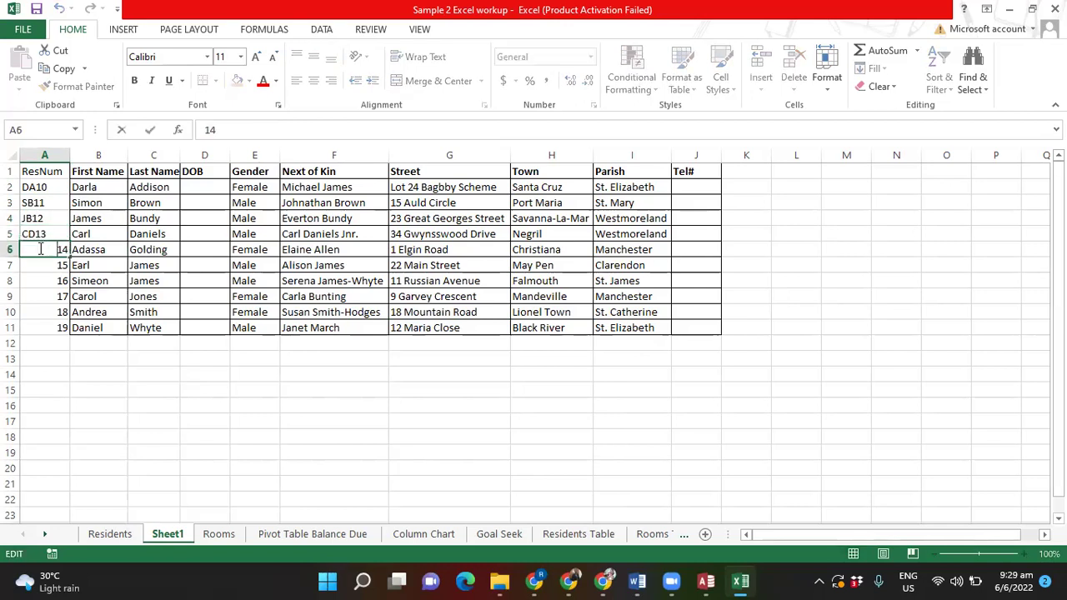
text(AG)
key(Return)
double_click(37, 265)
text(EJ)
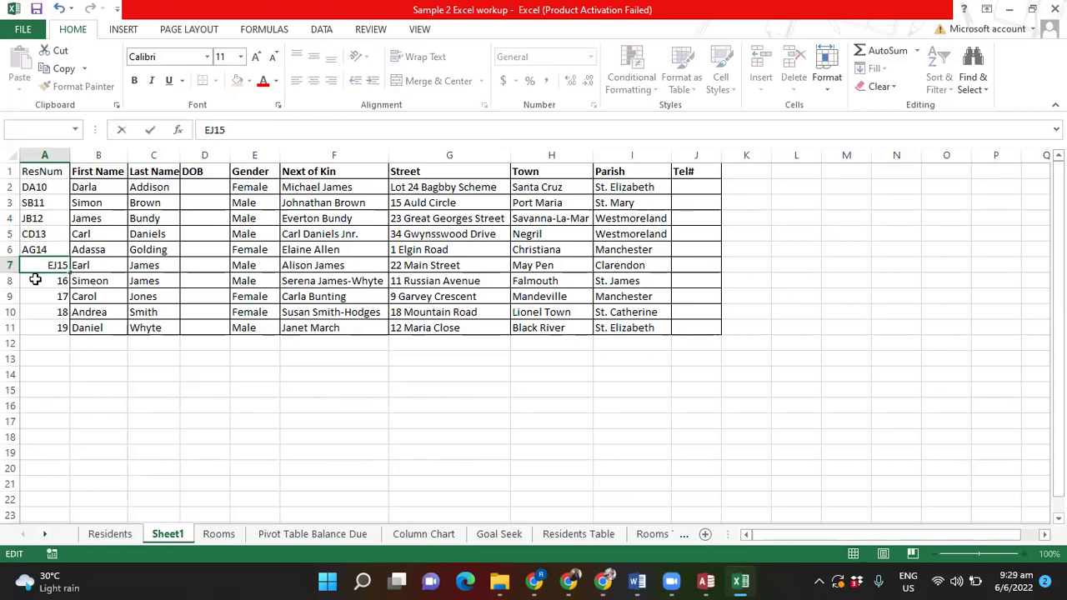
key(Return)
double_click(38, 281)
text(SJ)
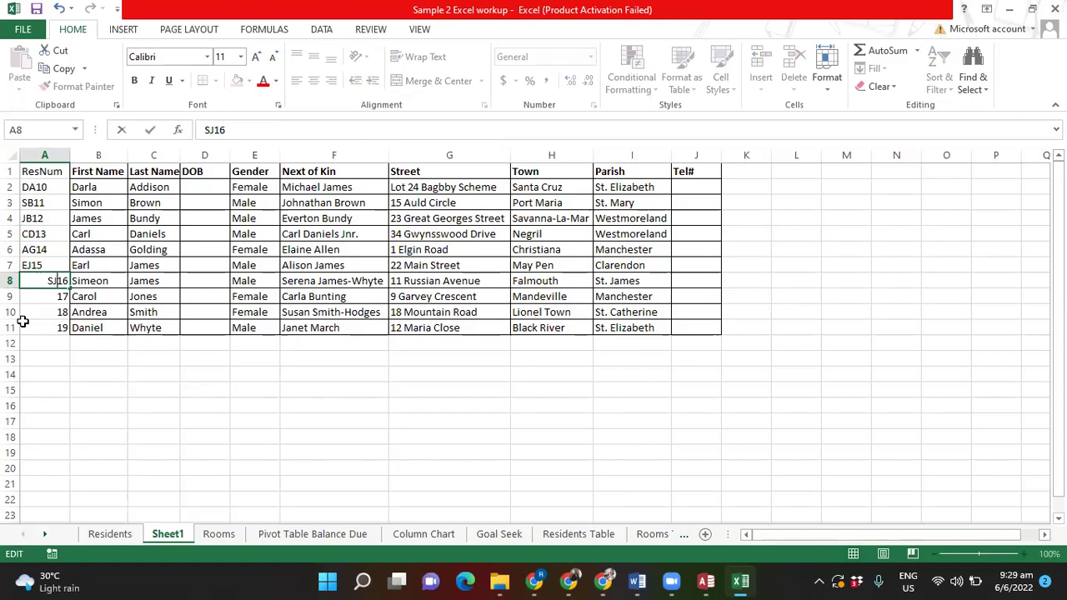
key(Return)
Add the residents' capital initials in front of the remaining ResNum values in A9 through A11
double_click(39, 296)
text(CJ)
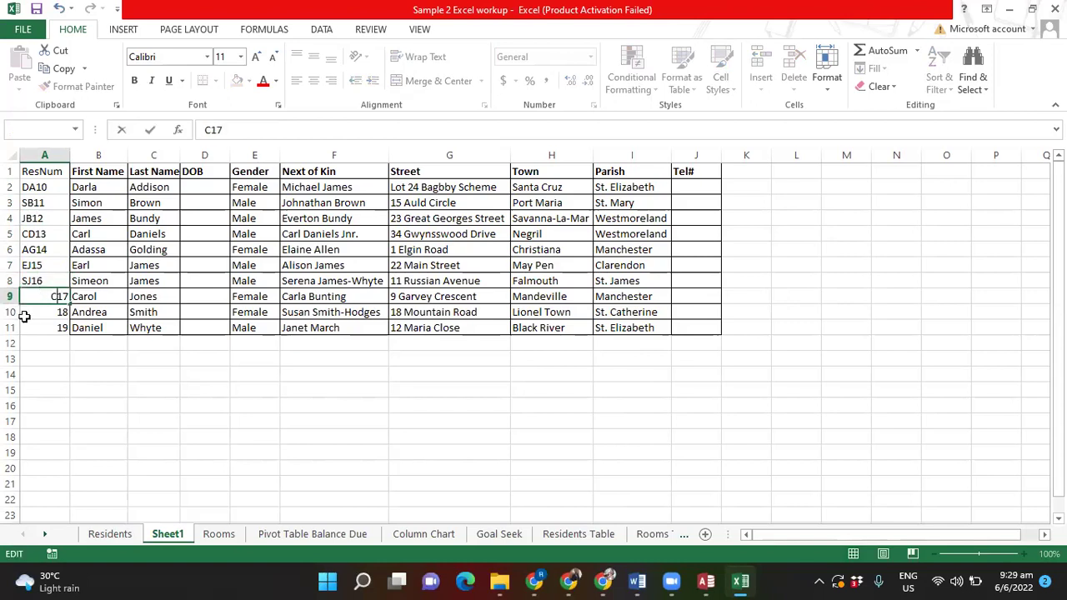
key(Return)
double_click(34, 313)
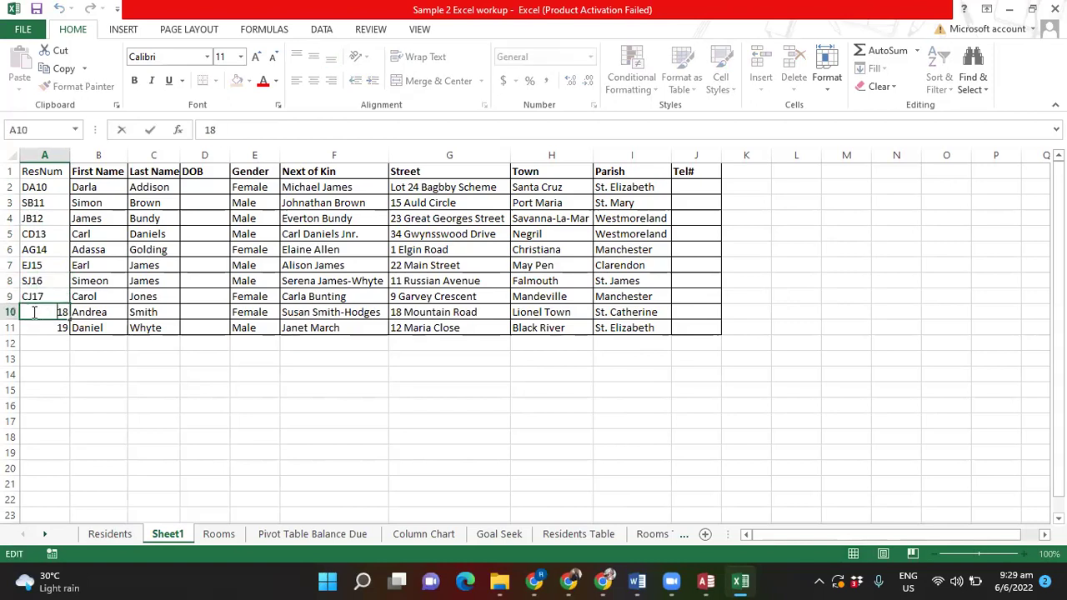
text(AS)
key(Return)
double_click(44, 327)
text(DW)
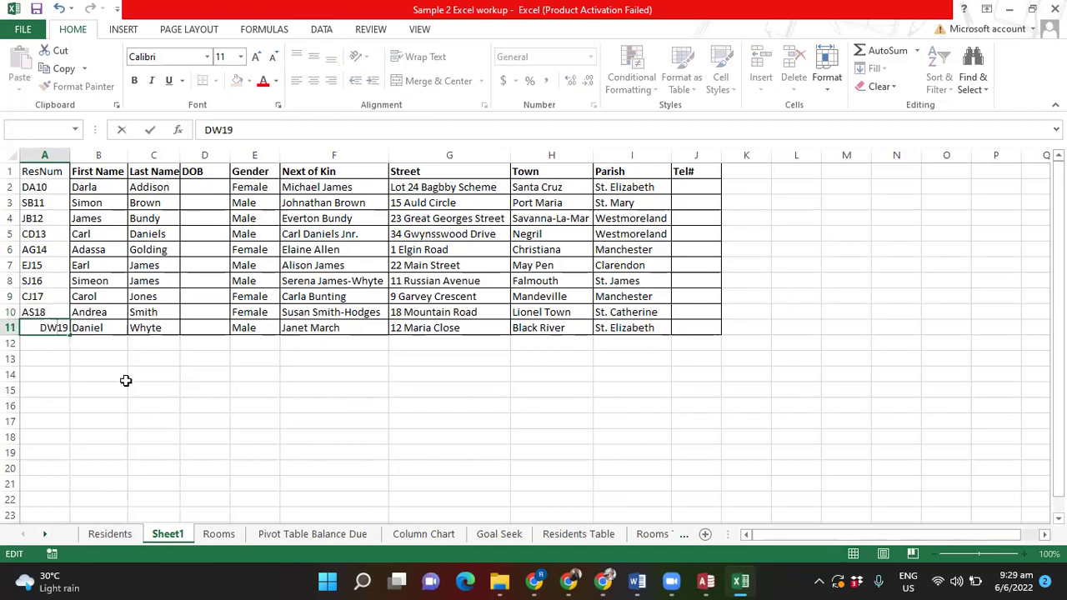
click(125, 380)
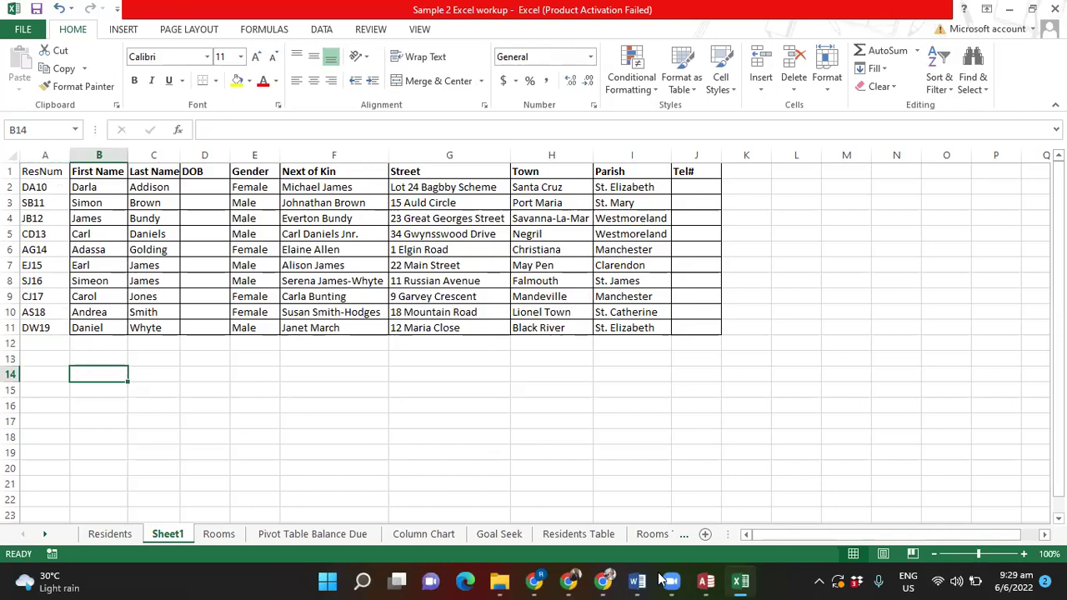
Rename the worksheet Sheet1 as Res
double_click(183, 535)
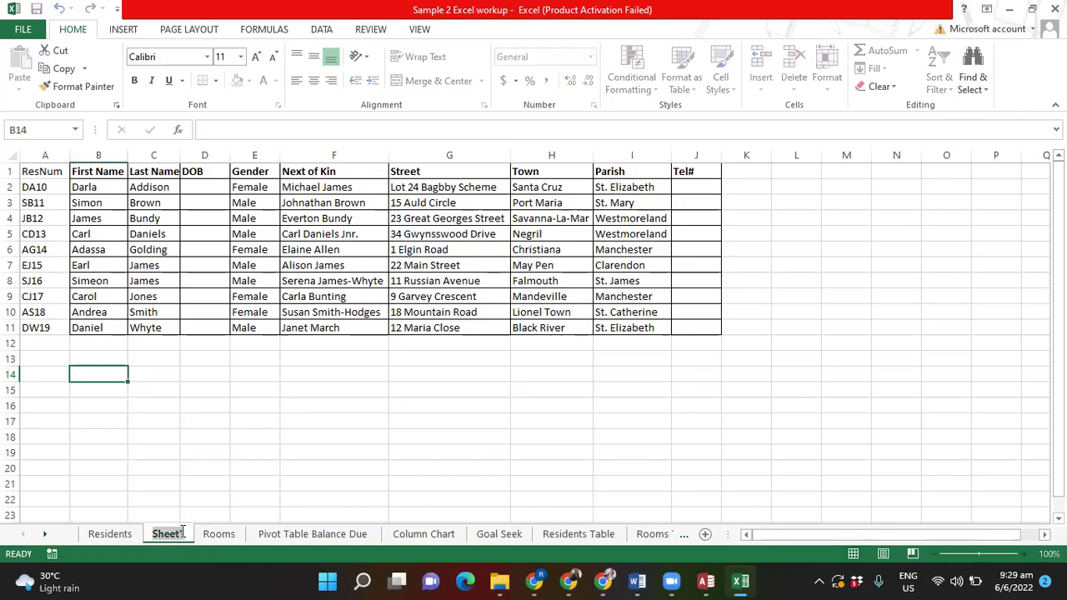
text(Res)
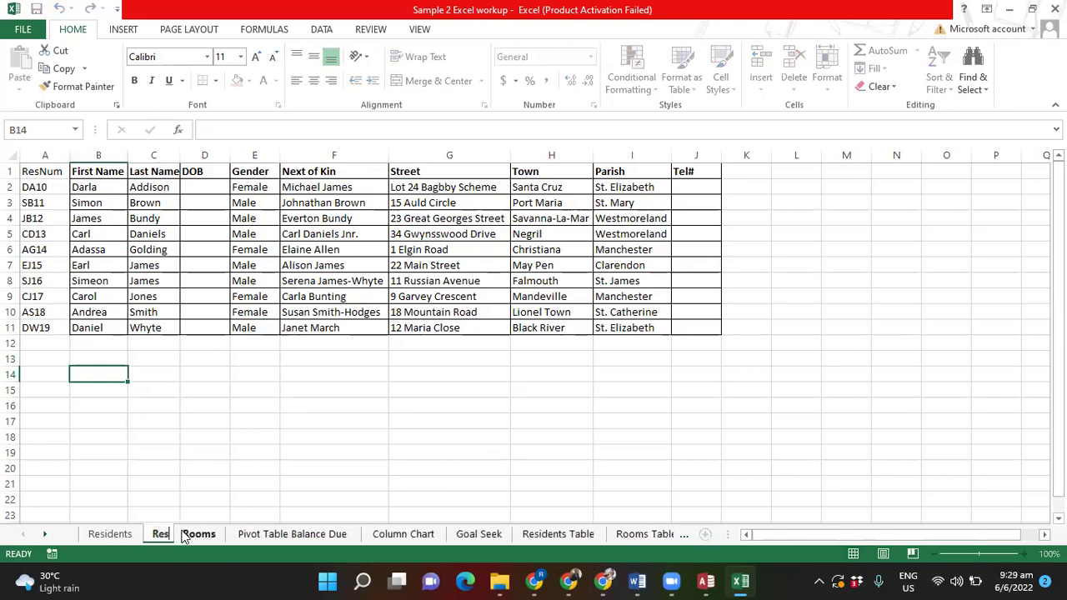
key(Return)
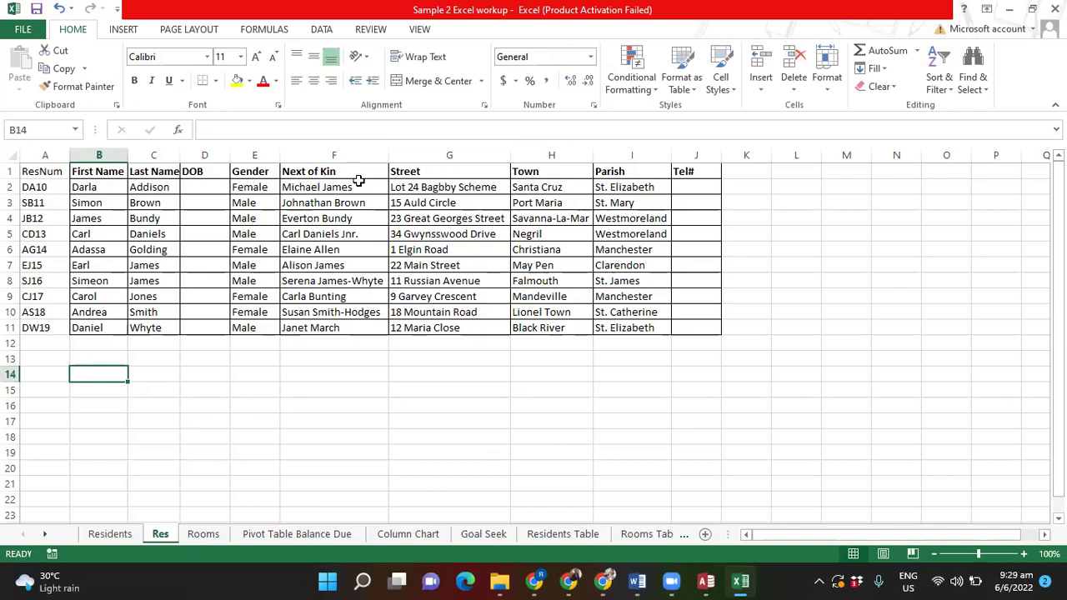
Switch to Access and start importing Sample 2 Excel workup from the PCC folder into a new table, allowing the wizard file to open
click(705, 581)
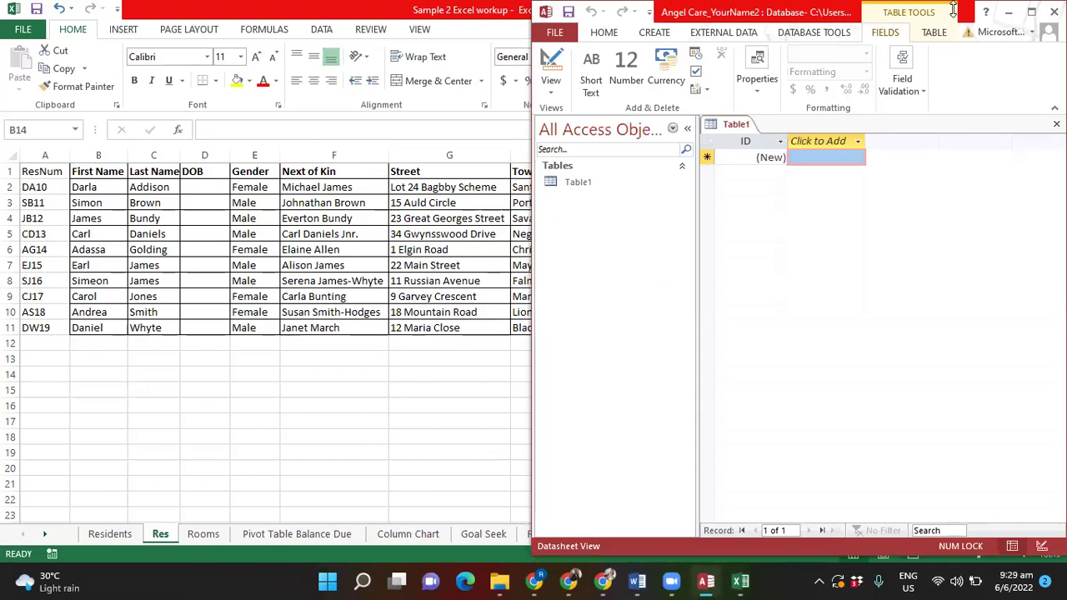
click(742, 33)
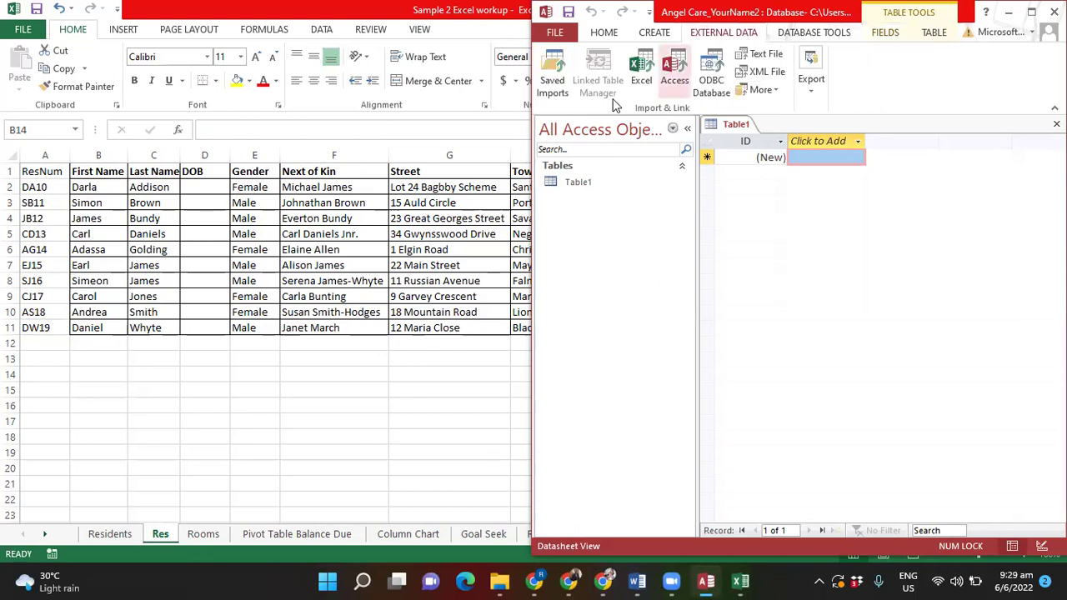
click(646, 72)
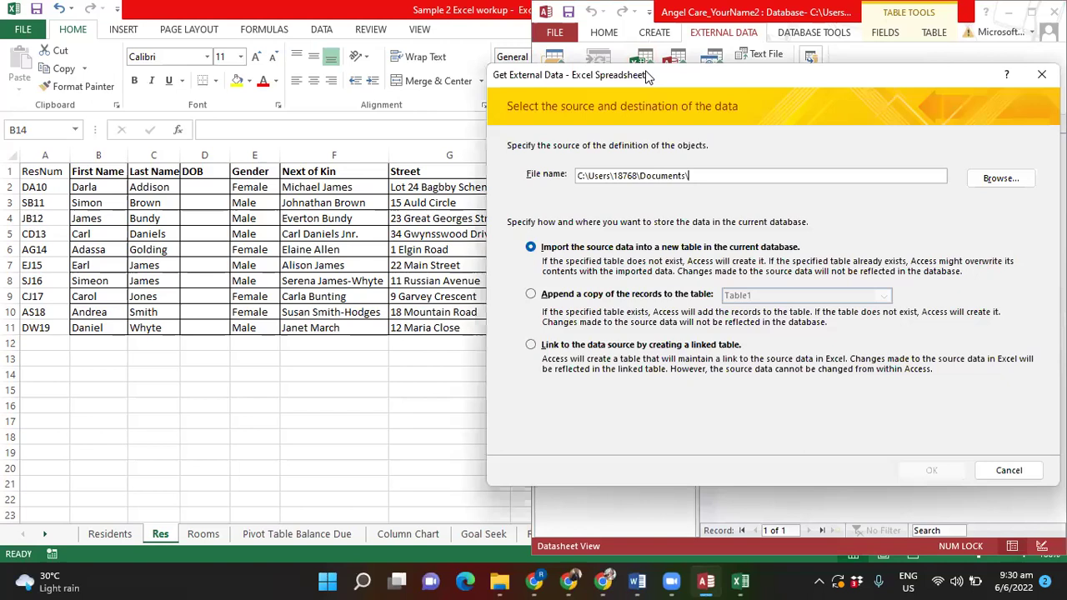
click(1006, 185)
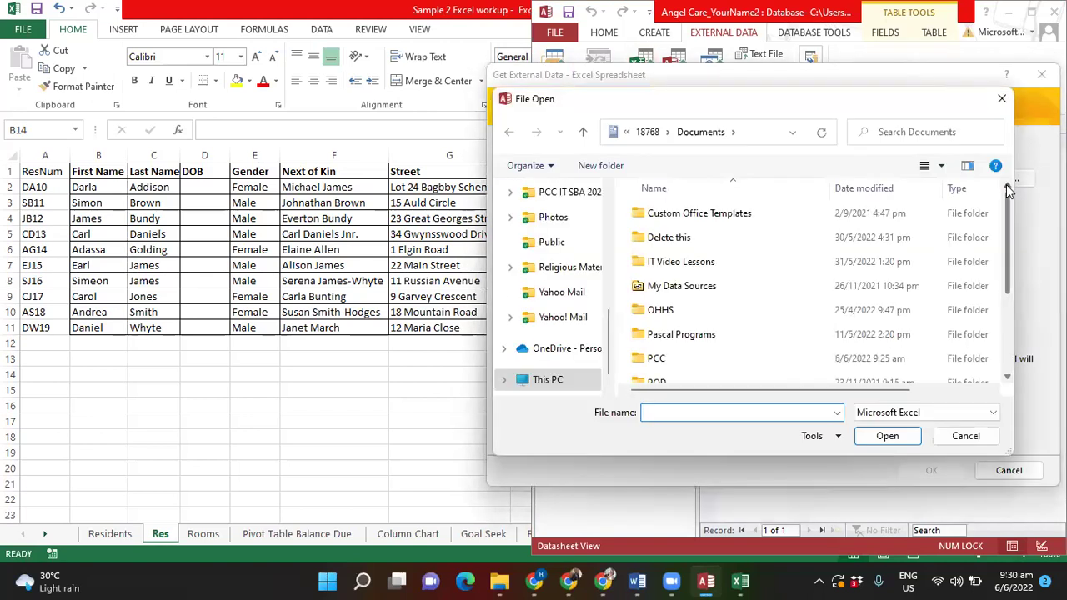
double_click(647, 360)
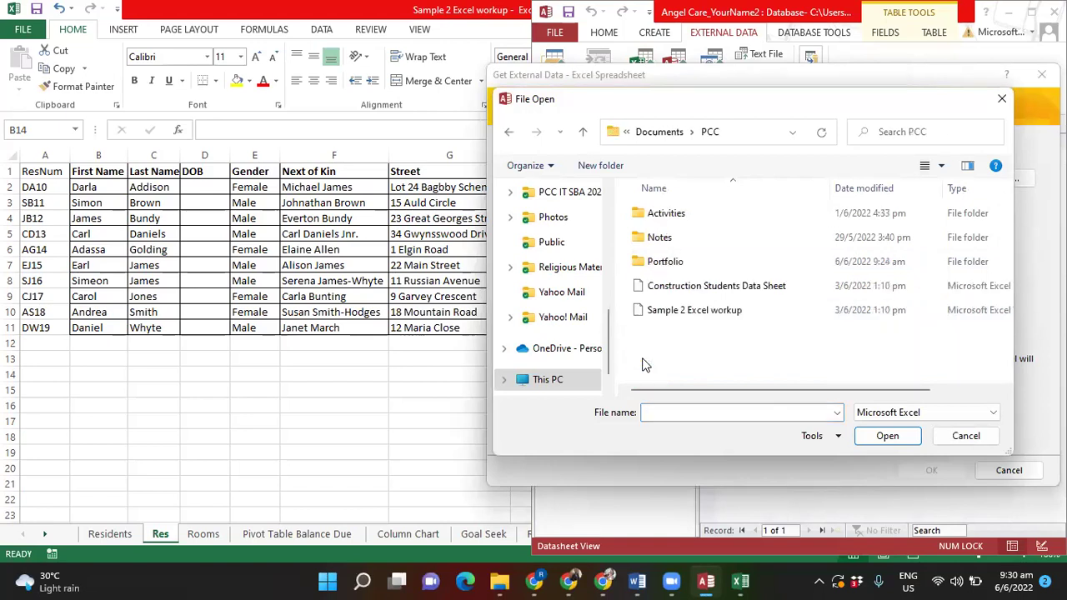
double_click(680, 313)
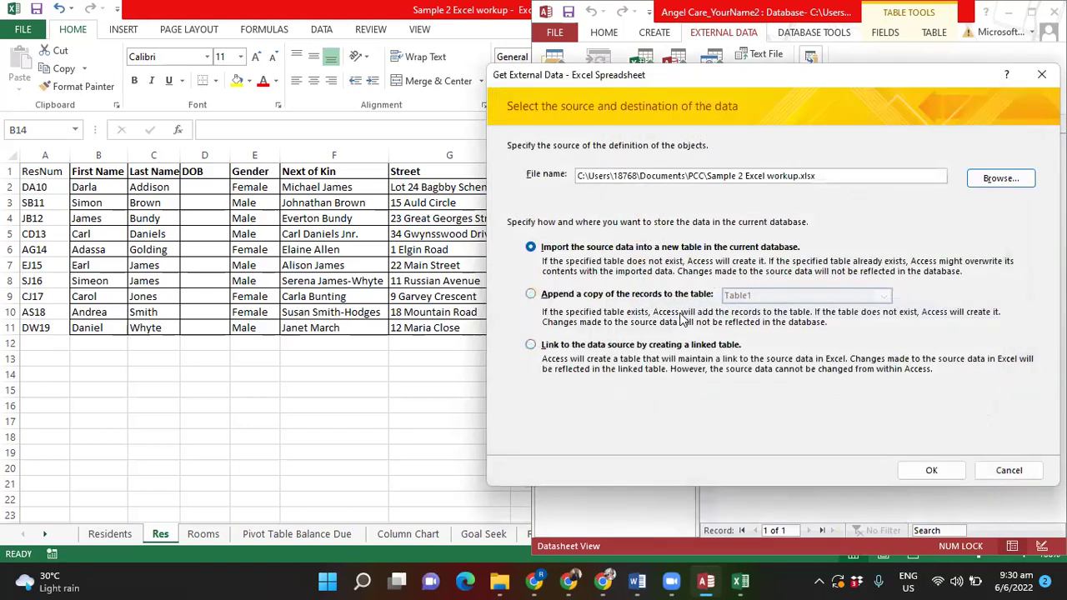
click(955, 474)
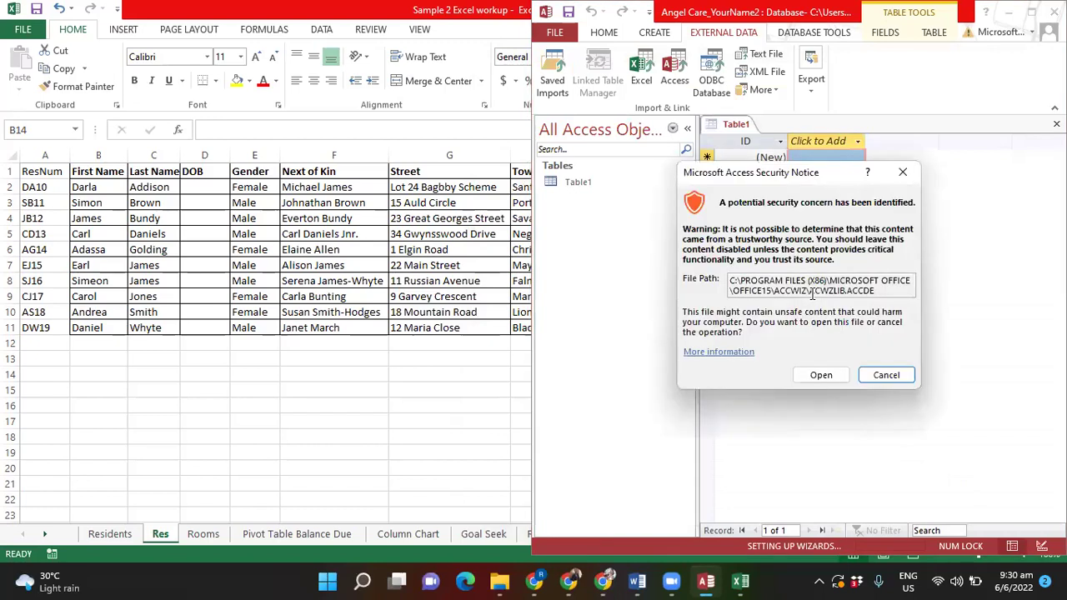
click(822, 375)
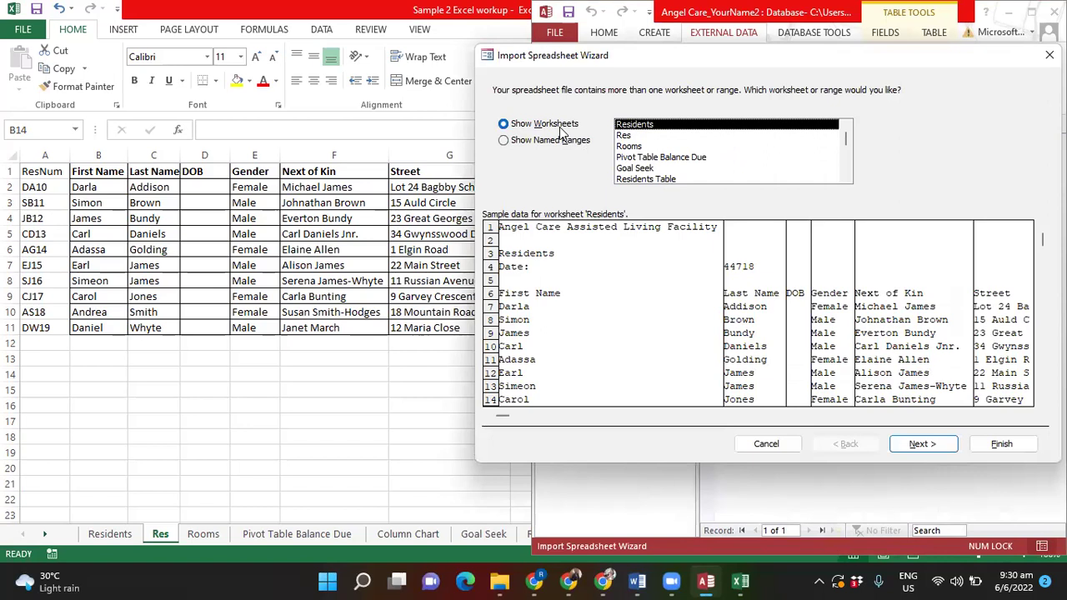
Choose the Res worksheet as the import source, treat its first row as column headings, and keep the default field options
click(626, 139)
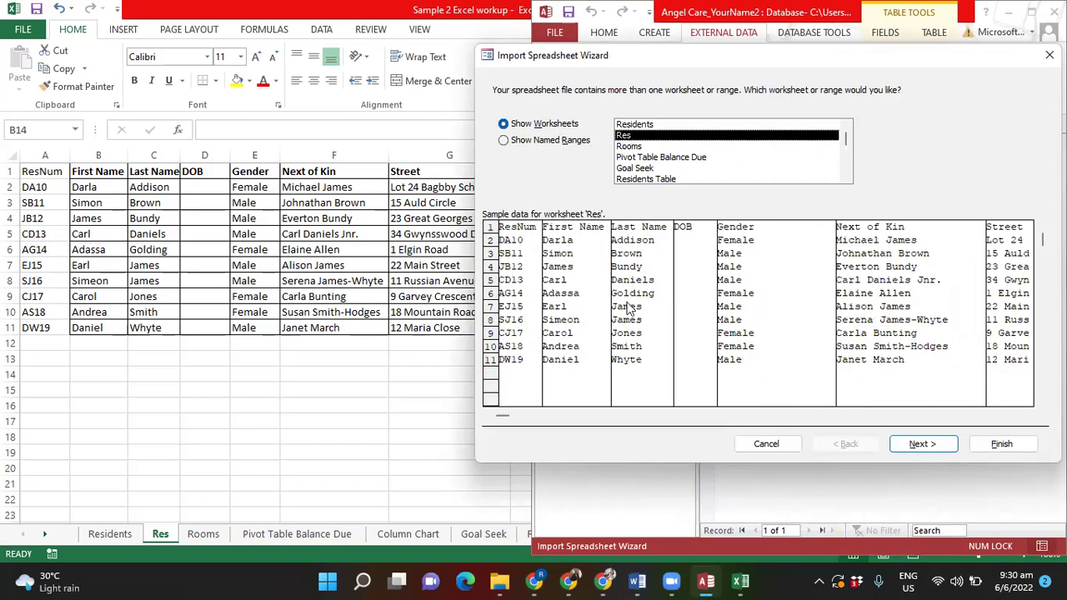
click(936, 447)
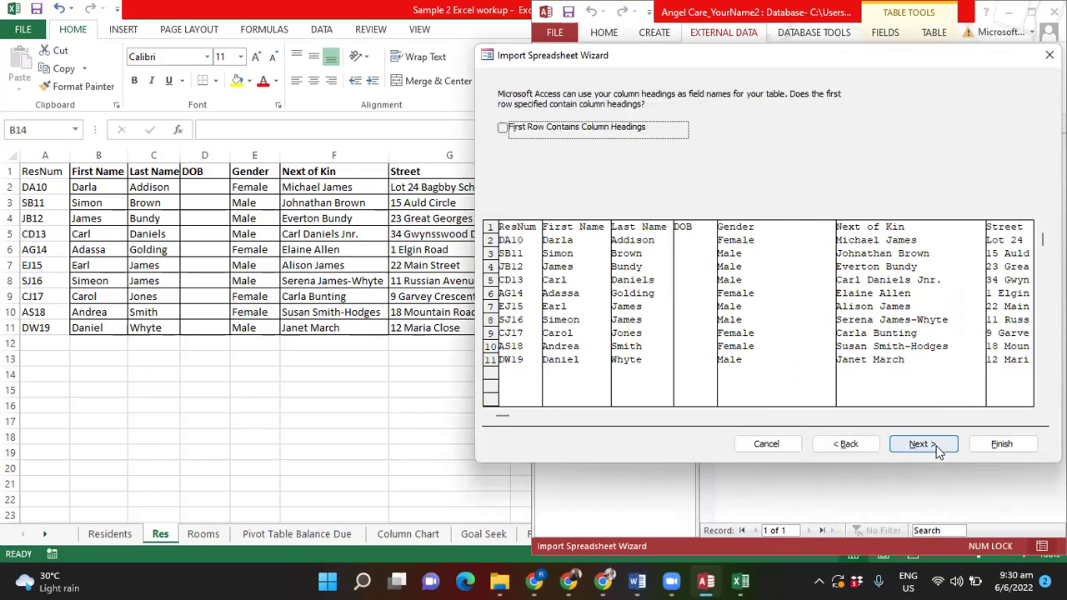
click(507, 130)
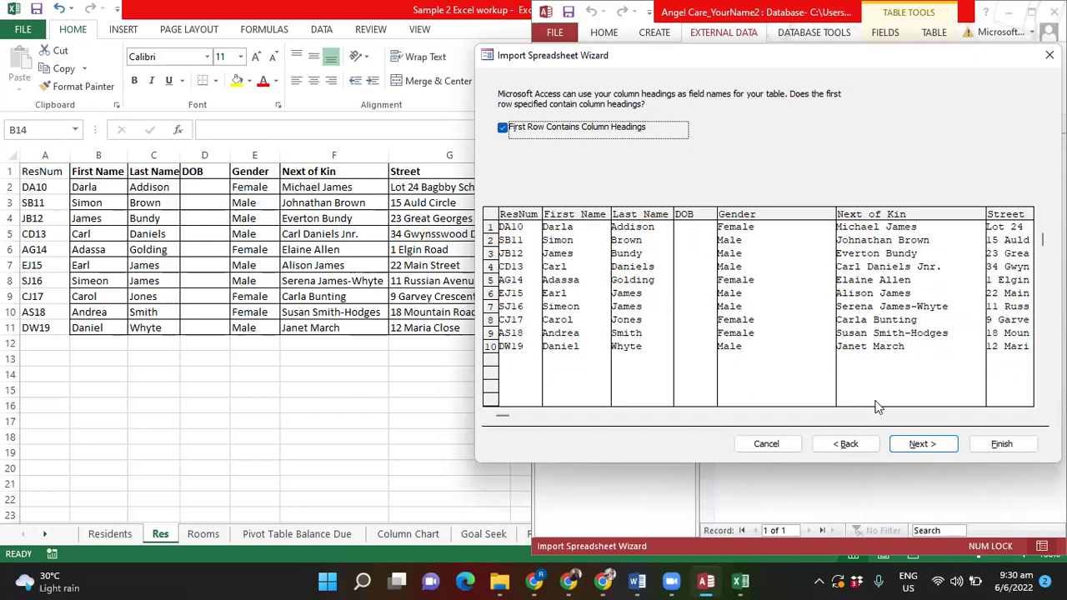
click(922, 444)
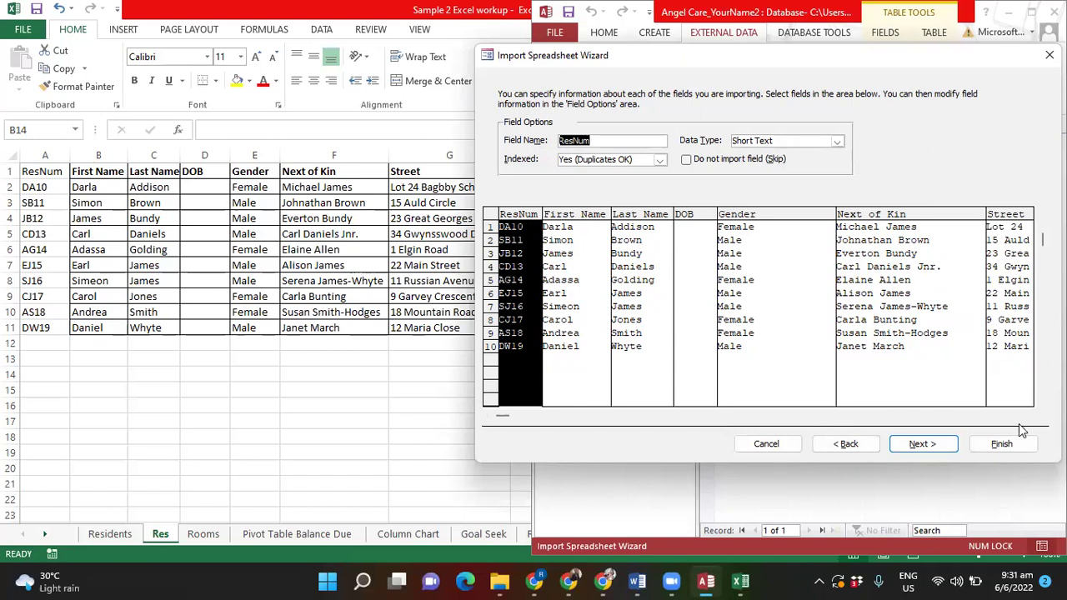
click(951, 444)
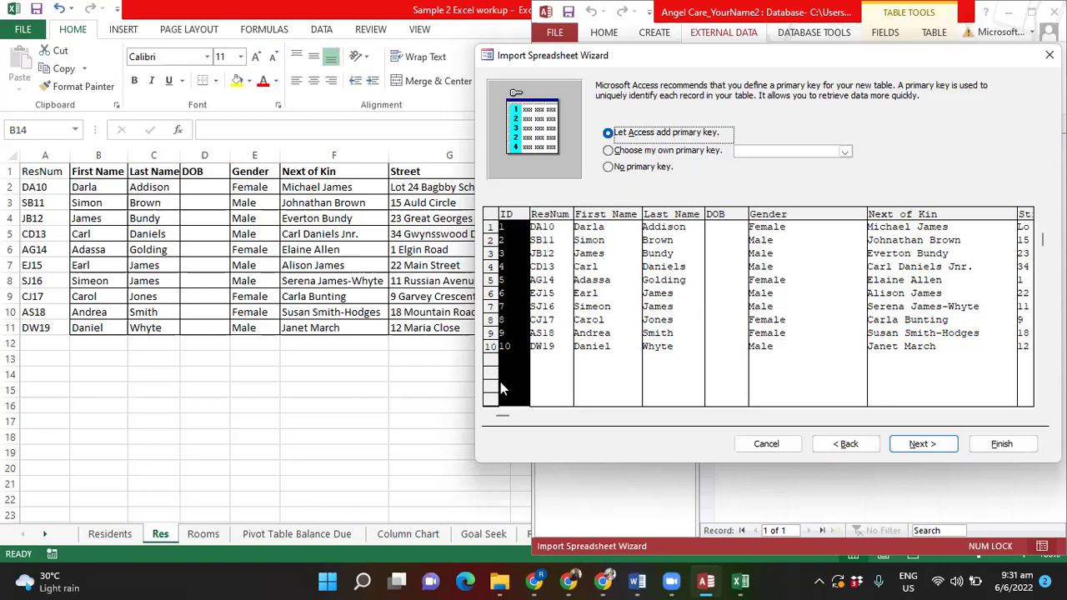
Choose ResNum as the primary key for the imported table
click(609, 151)
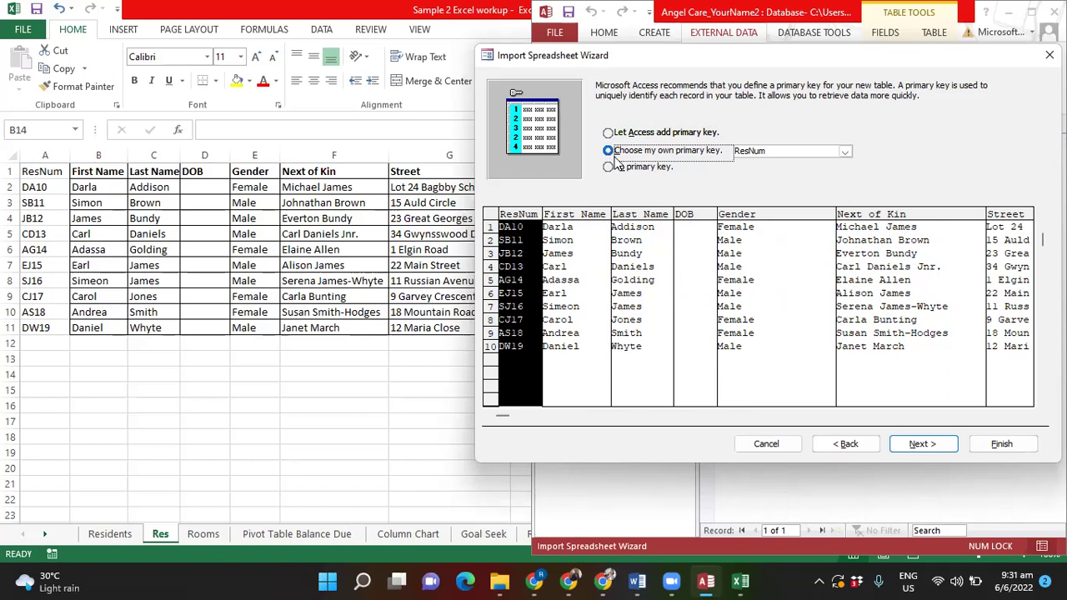
click(844, 153)
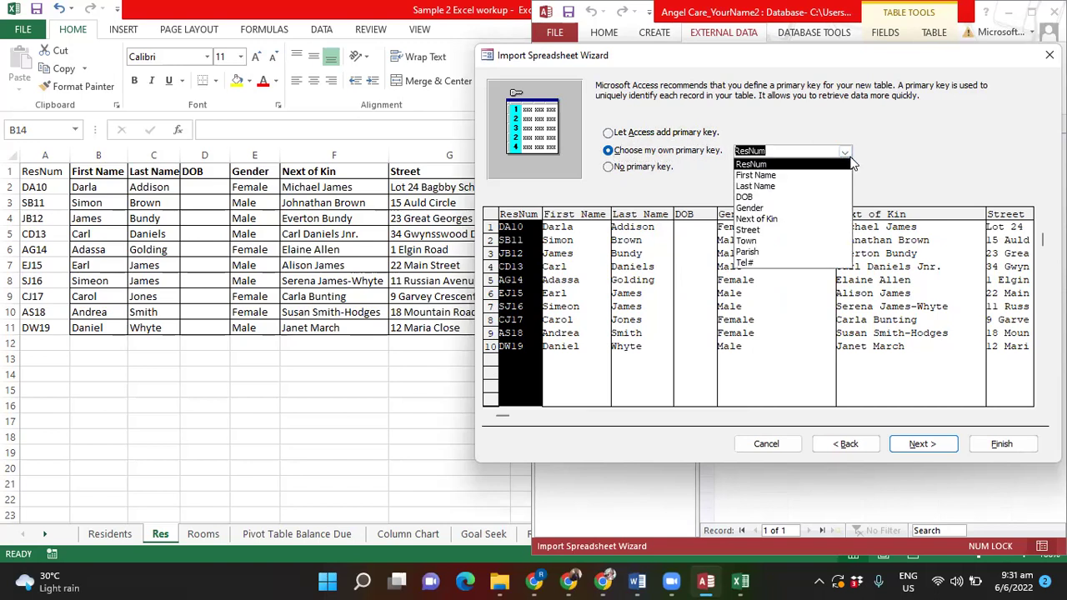
click(899, 152)
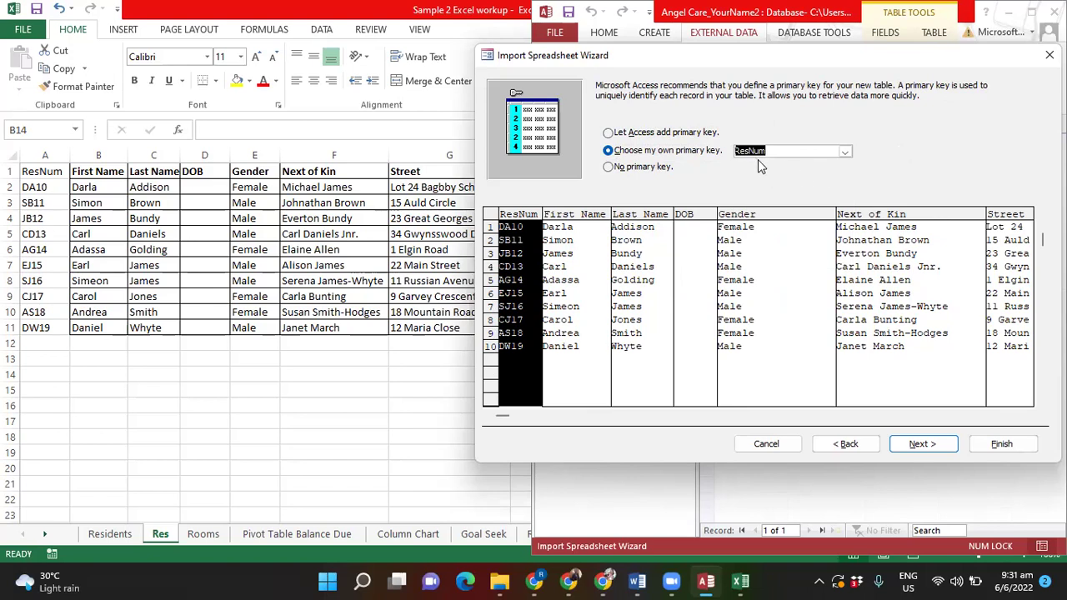
click(930, 445)
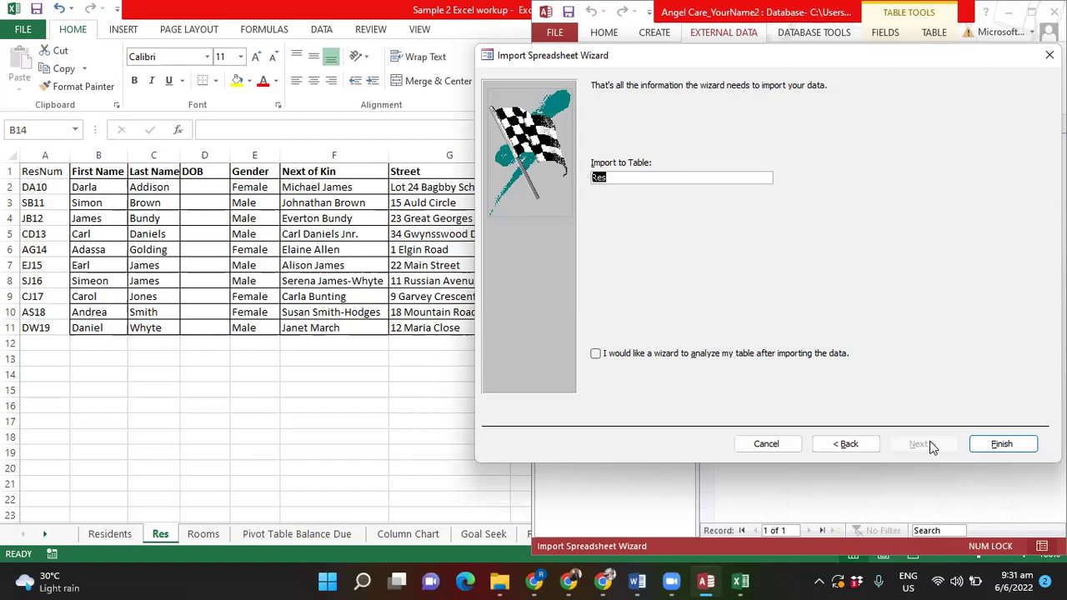
Name the destination table of the import Resident Table
click(624, 175)
text(identTable)
key(BackSpace)
key(BackSpace)
key(BackSpace)
key(BackSpace)
key(BackSpace)
text(table)
click(629, 176)
key(Delete)
text(T)
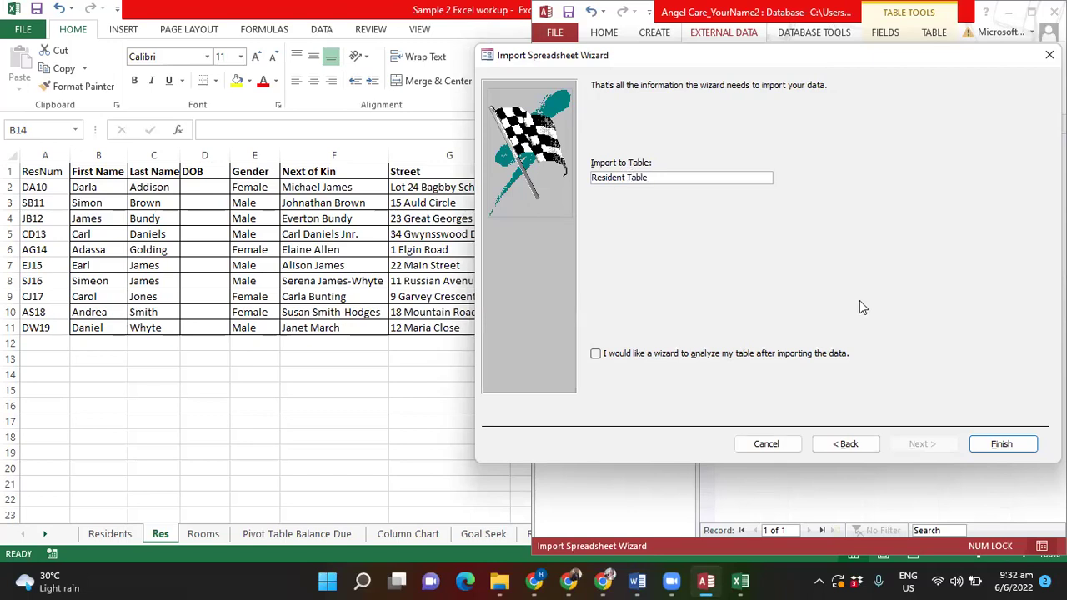
Finish the spreadsheet import and close the wizard without saving the import steps
click(992, 447)
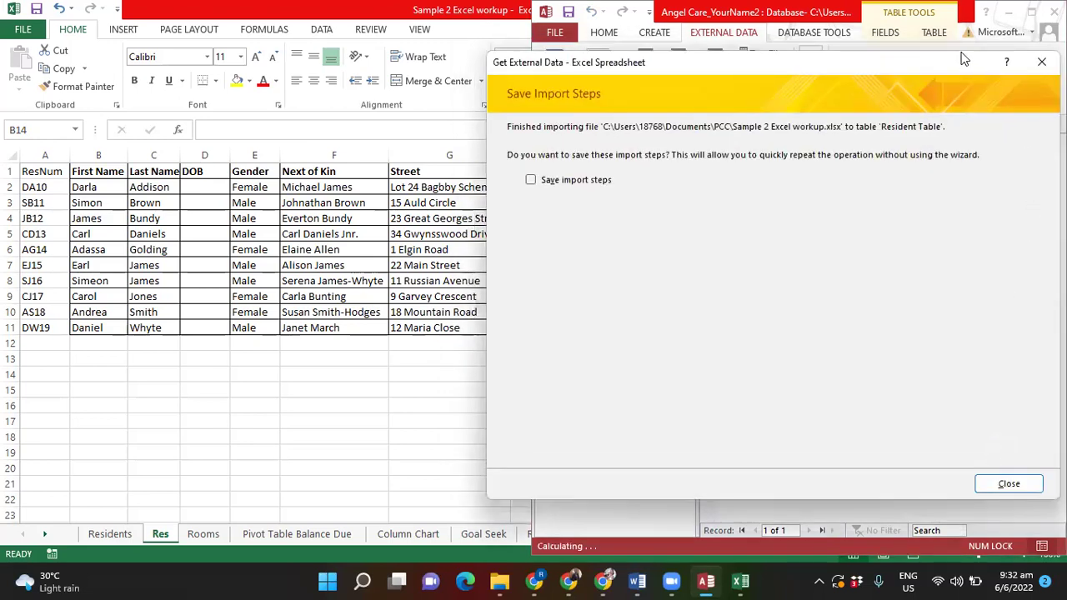
drag(945, 55, 597, 57)
click(658, 517)
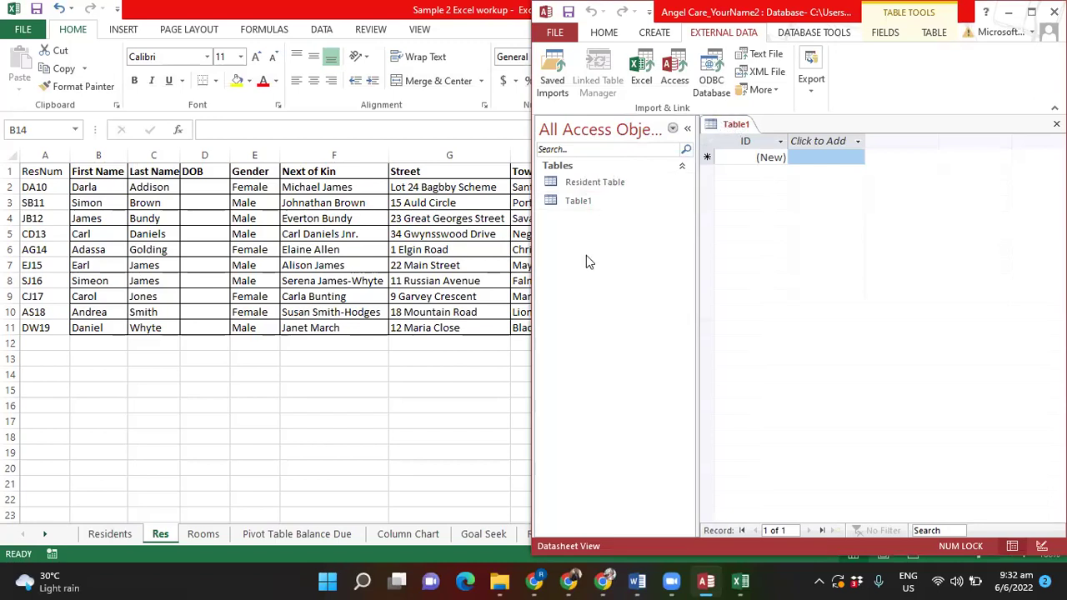
Close the empty Table1 and open Resident Table, widening the Access window to show all its fields
right_click(731, 125)
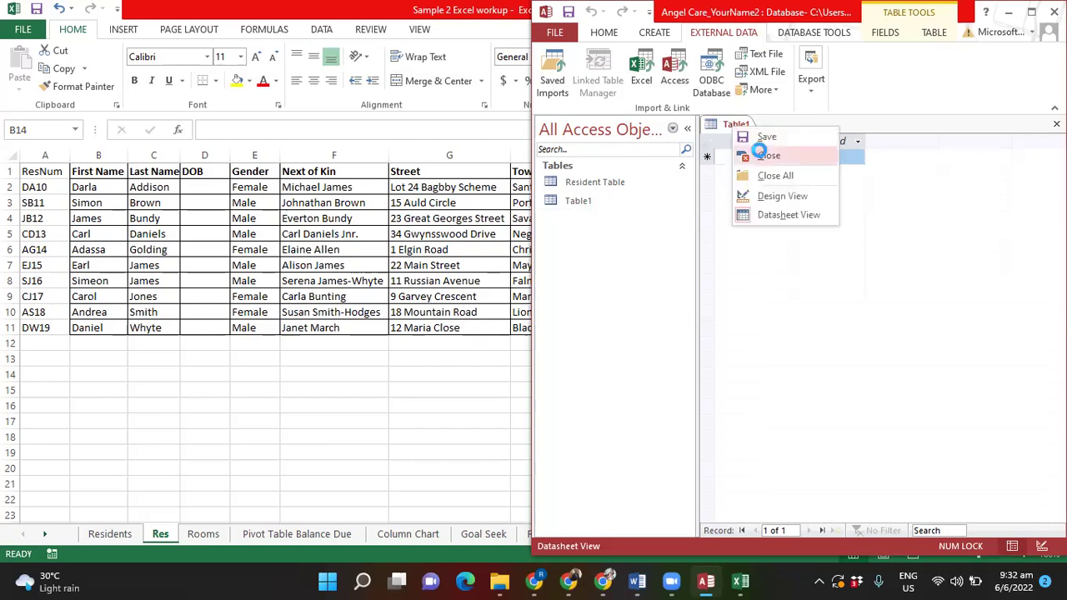
click(758, 152)
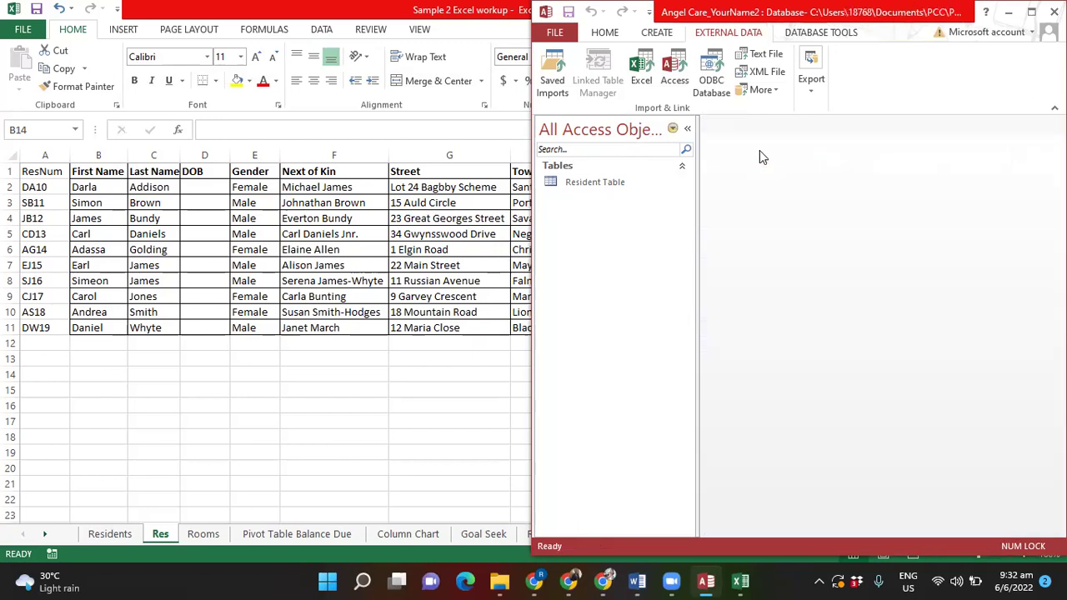
double_click(629, 183)
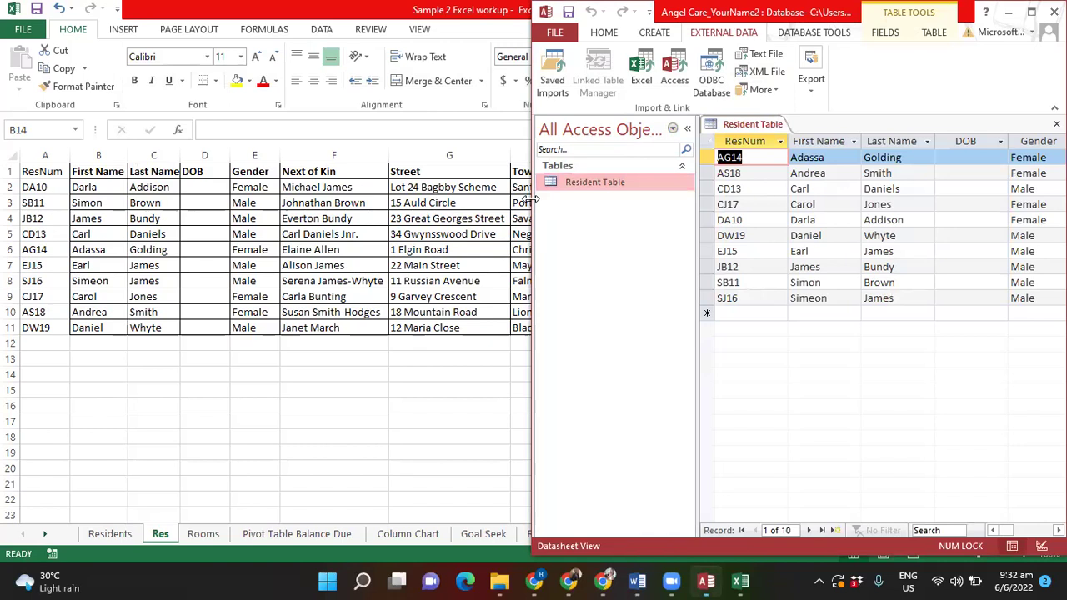
drag(531, 200, 88, 201)
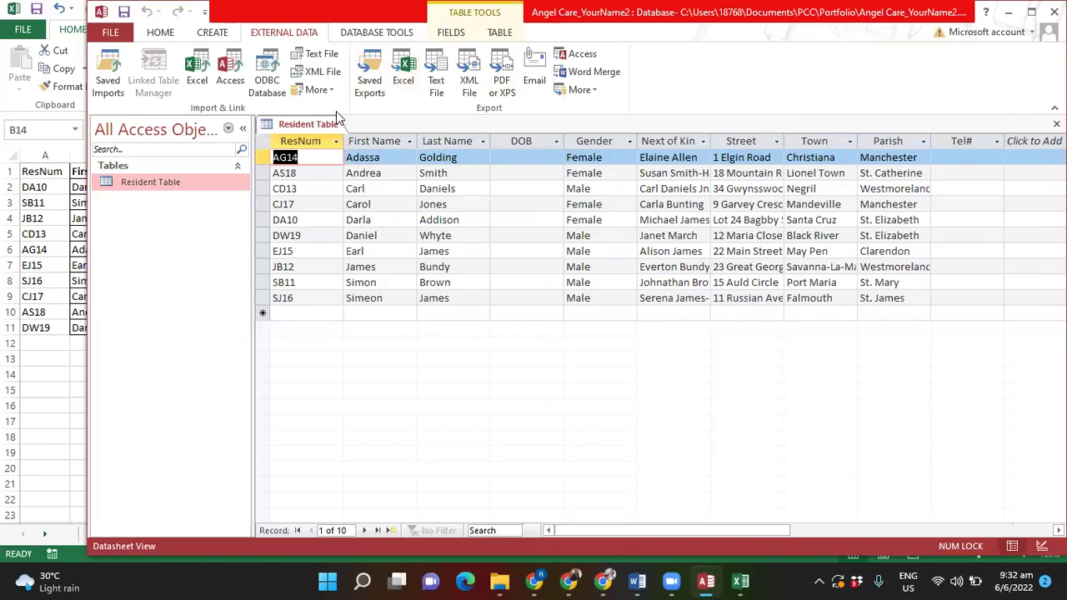
Display Resident Table in Design View with the ResNum field active
click(150, 32)
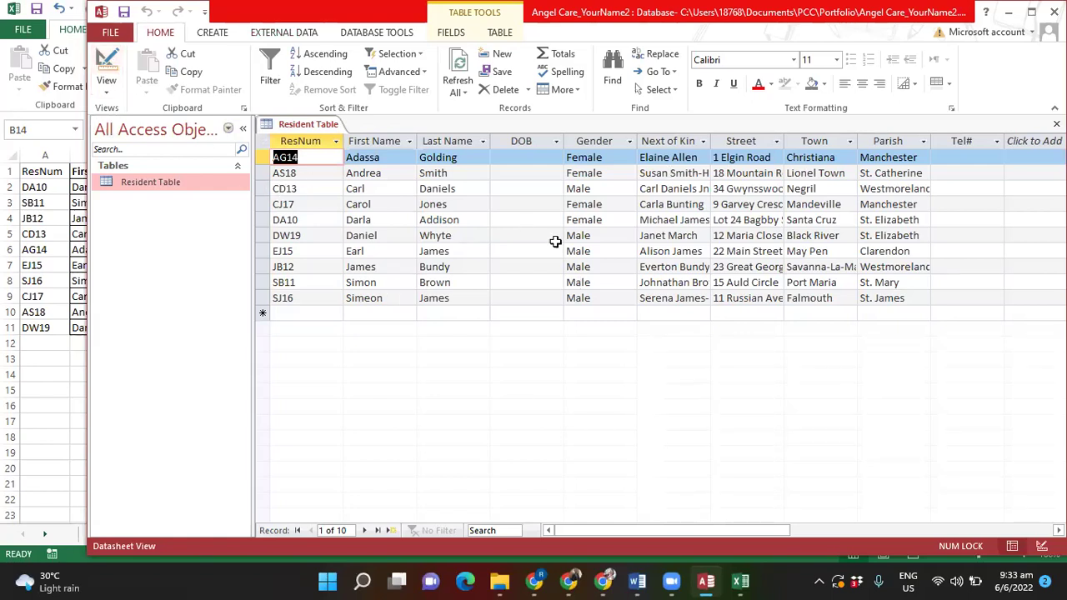
click(106, 57)
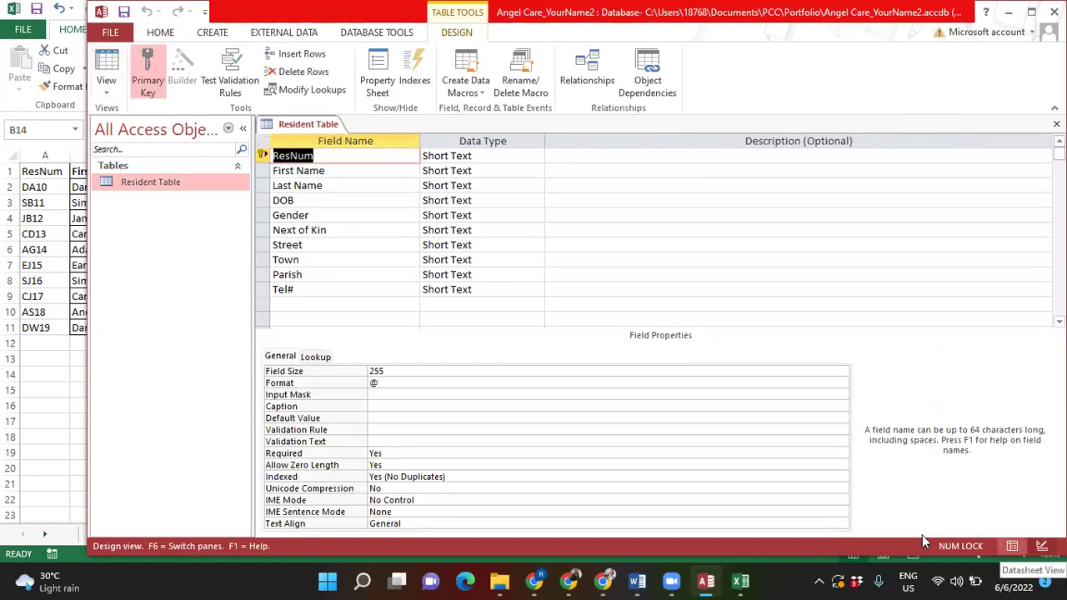
click(1026, 533)
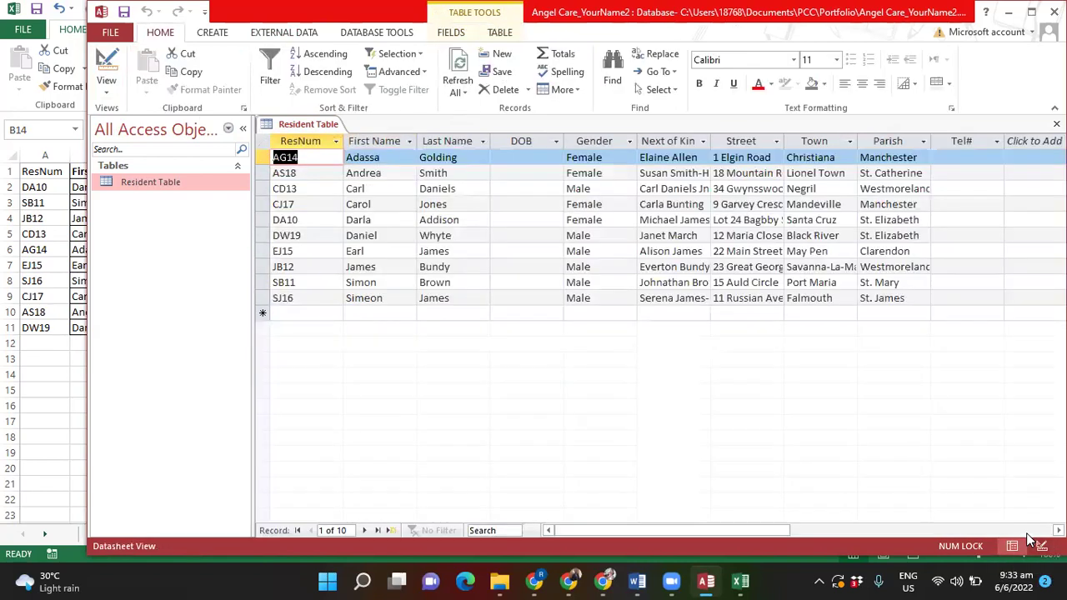
click(1027, 533)
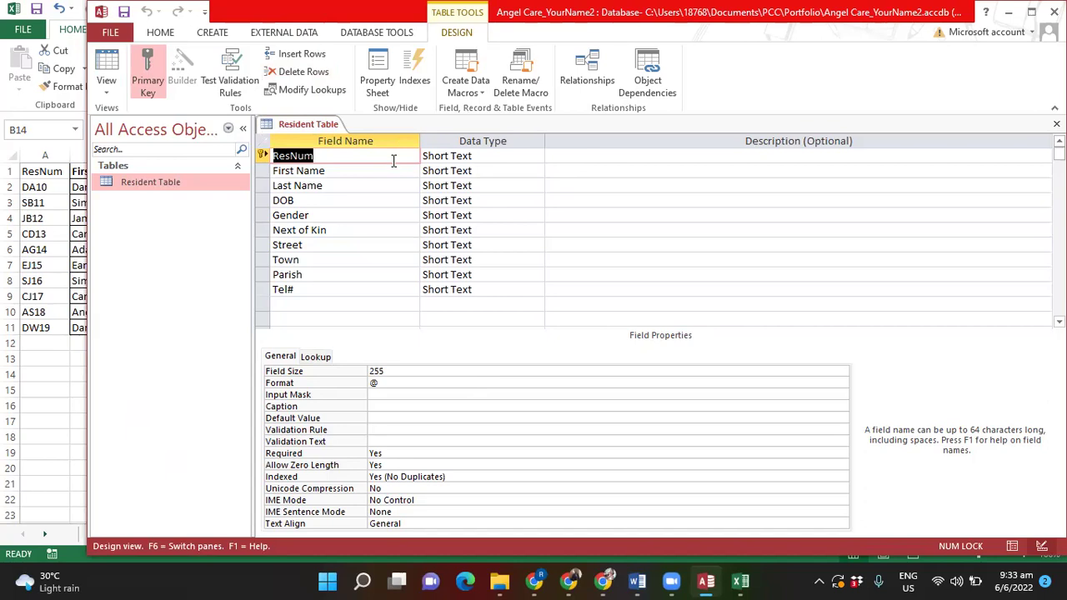
click(359, 153)
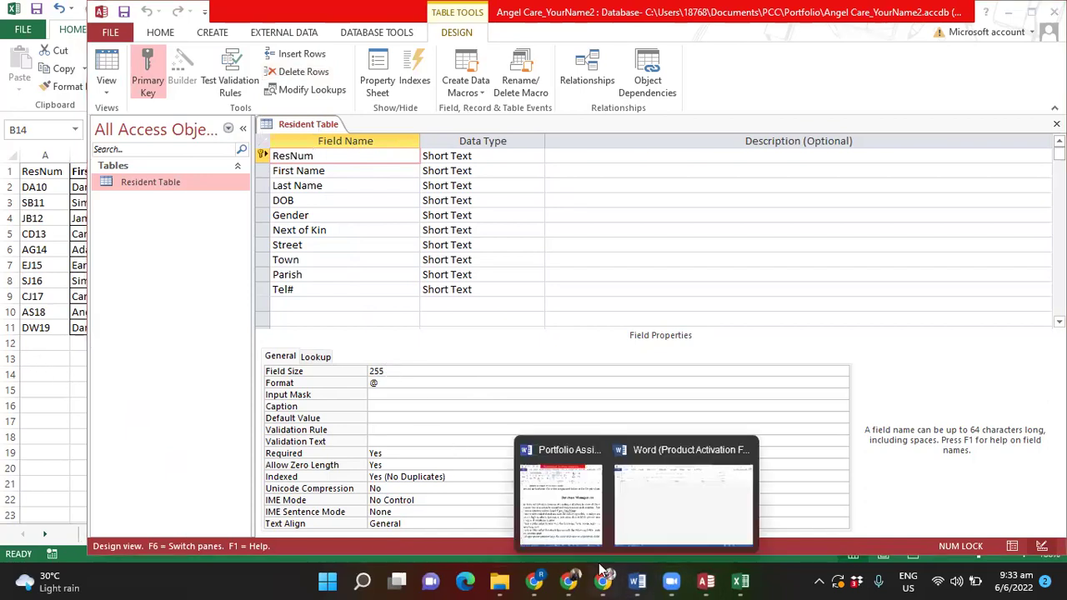
Check the Database Management instructions in the Word assignment for the required table fields and field sizes, and return to Access
key(alt+Tab)
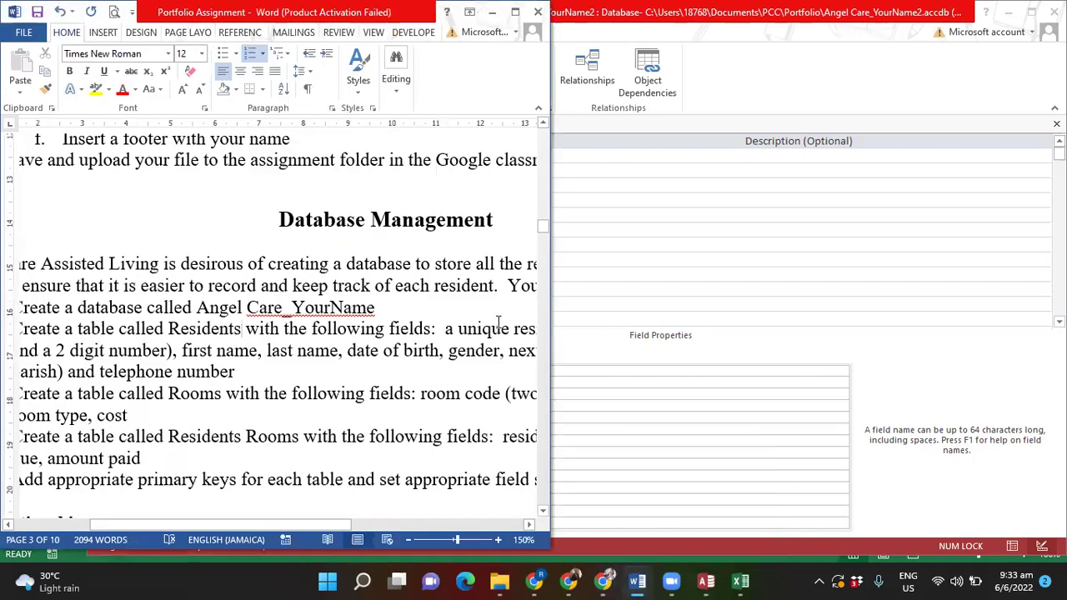
click(377, 308)
drag(165, 531, 96, 528)
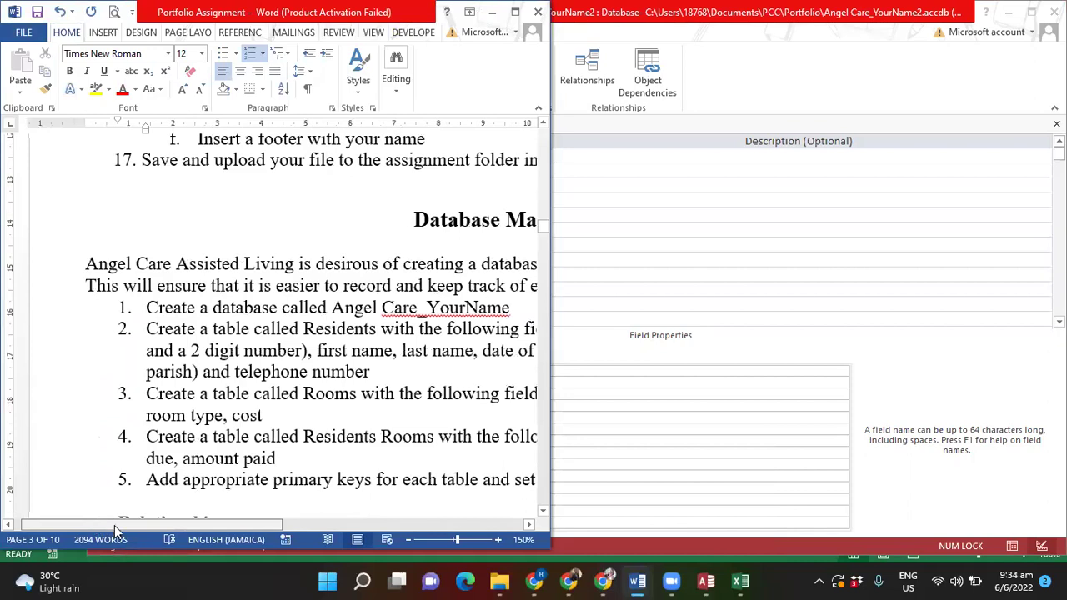
scroll(115, 525, right, 10)
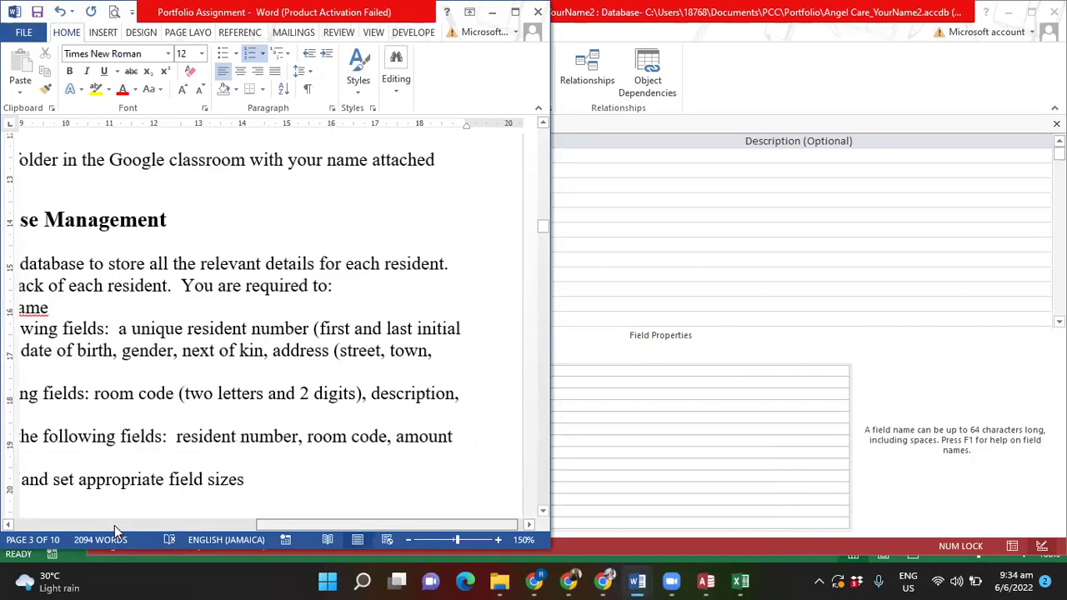
drag(275, 525, 73, 527)
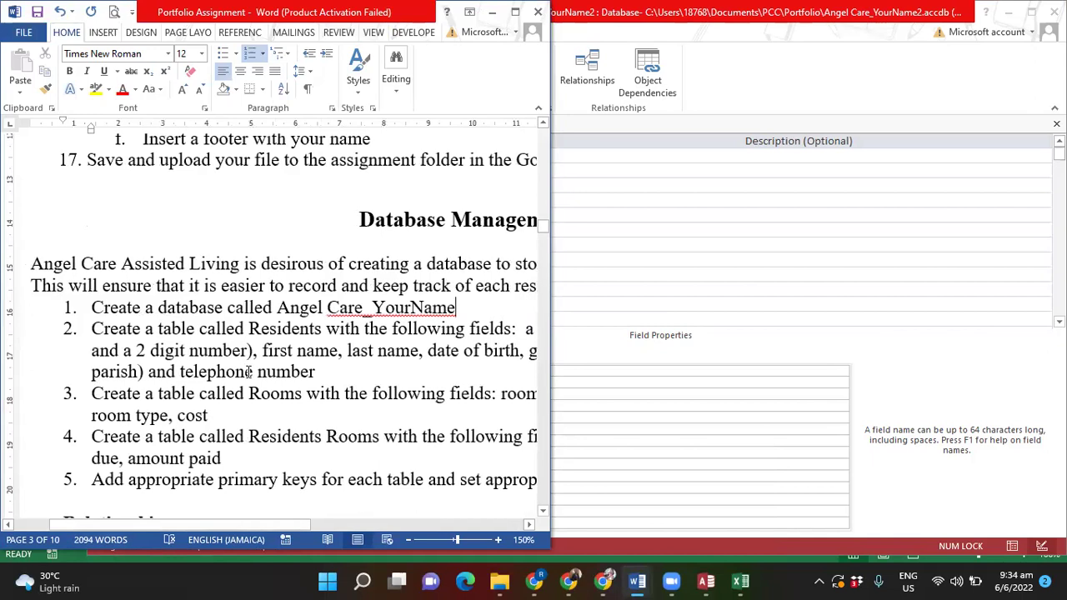
click(646, 467)
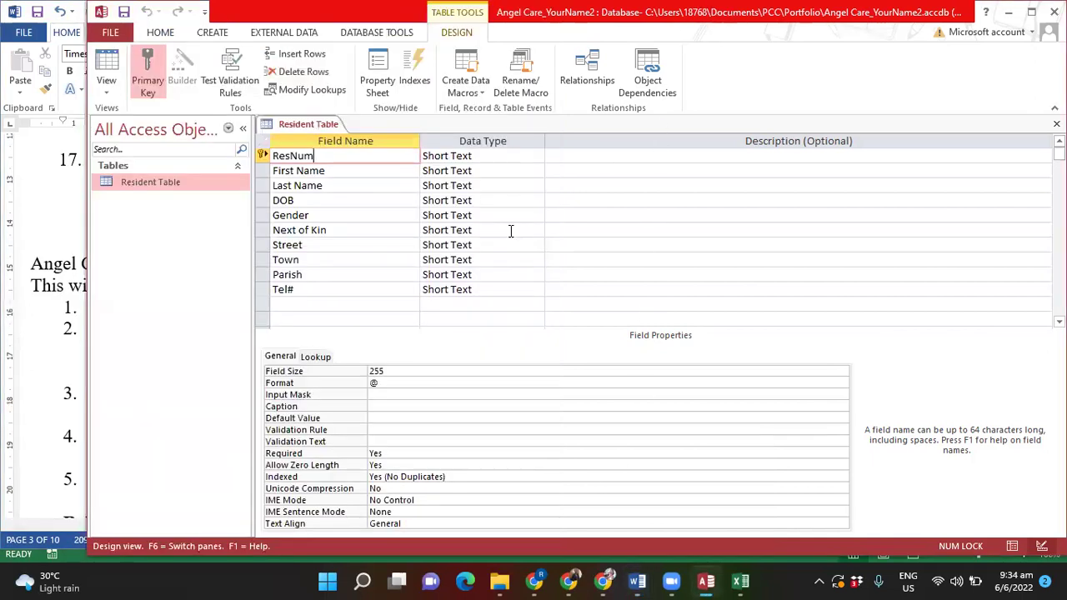
Set the field size of the ResNum field to 4
click(360, 158)
click(352, 371)
text(4)
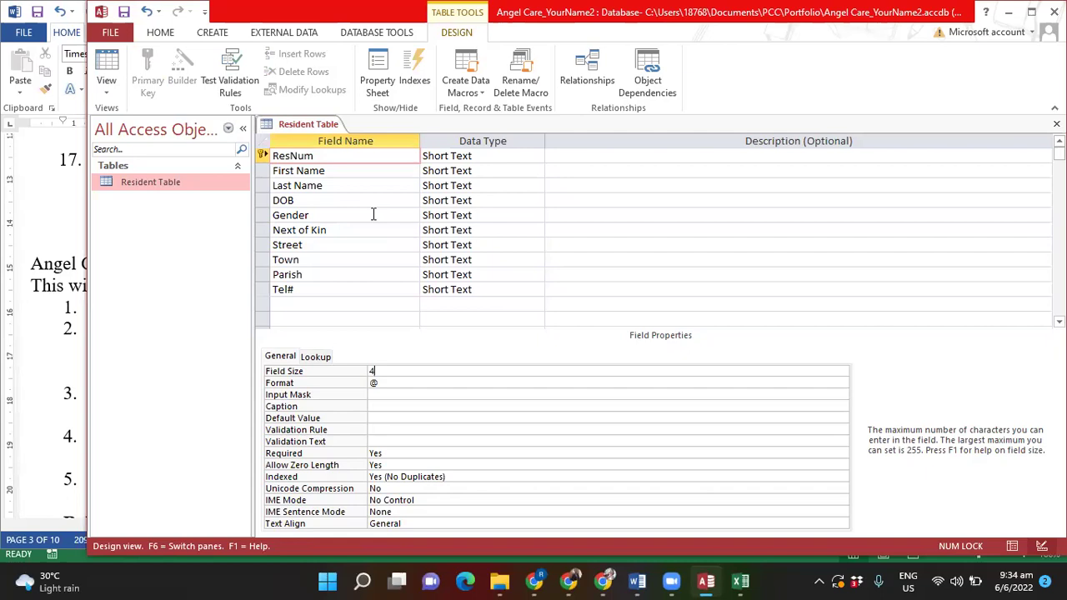
Change the data type of the DOB field in Resident Table to Date/Time
click(311, 201)
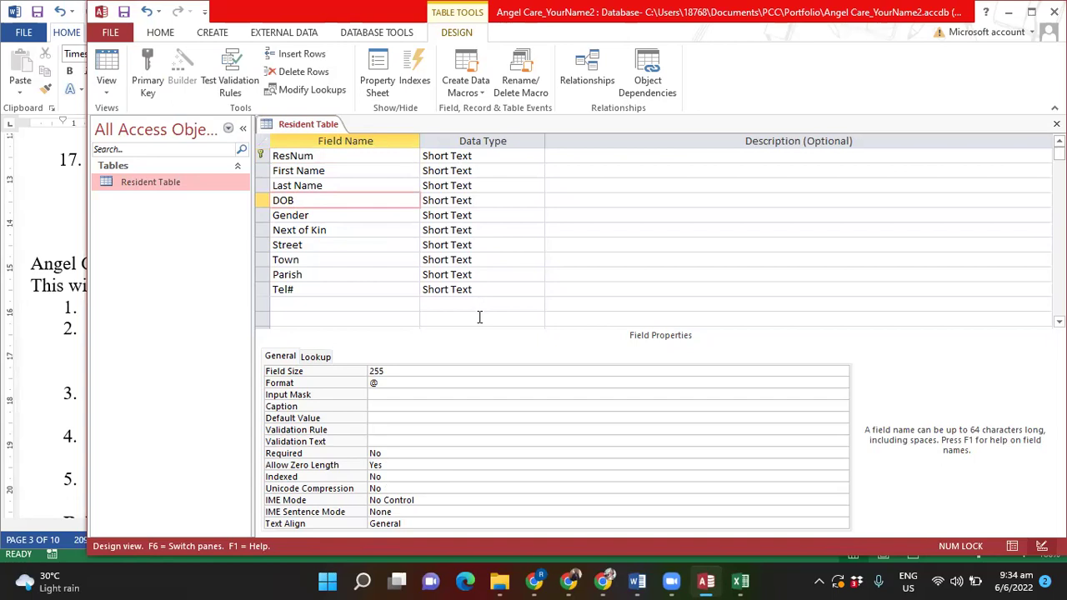
click(538, 202)
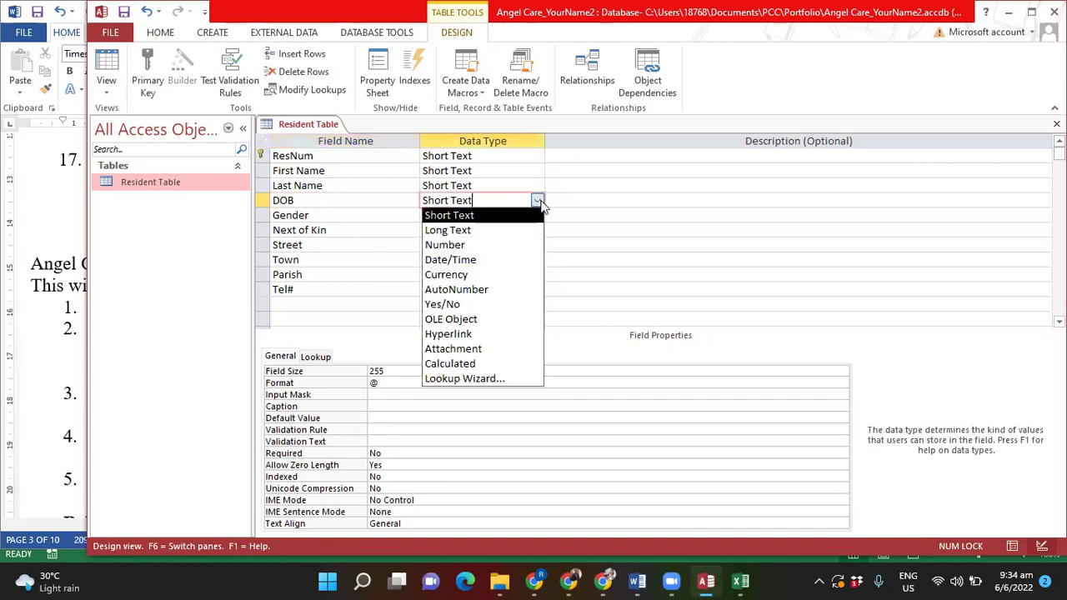
click(492, 259)
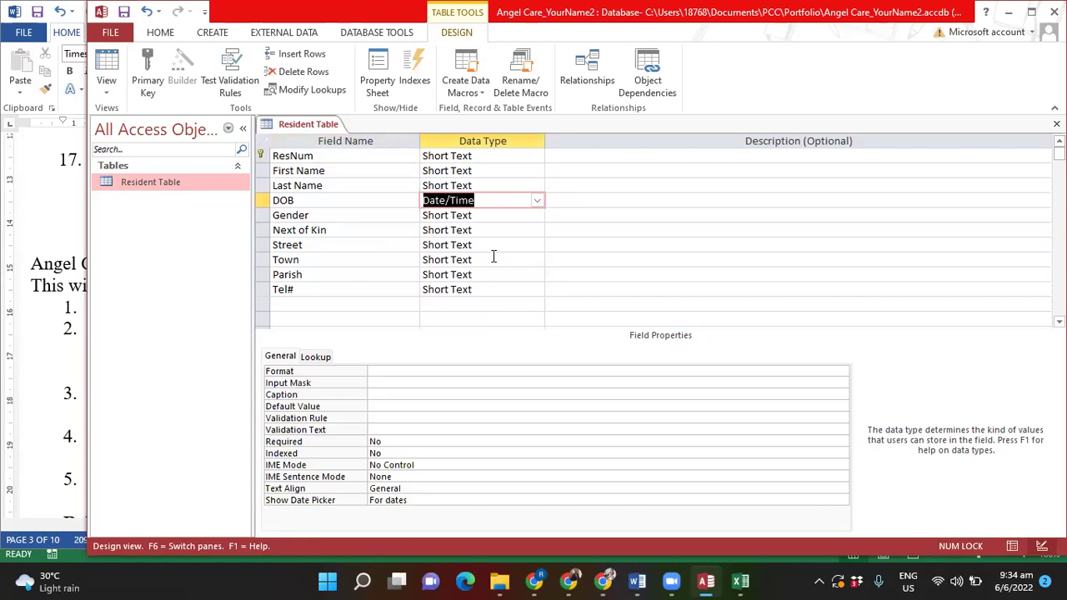
Add the description "Resident number" to the ResNum field and "Date of birth" to the DOB field
click(572, 157)
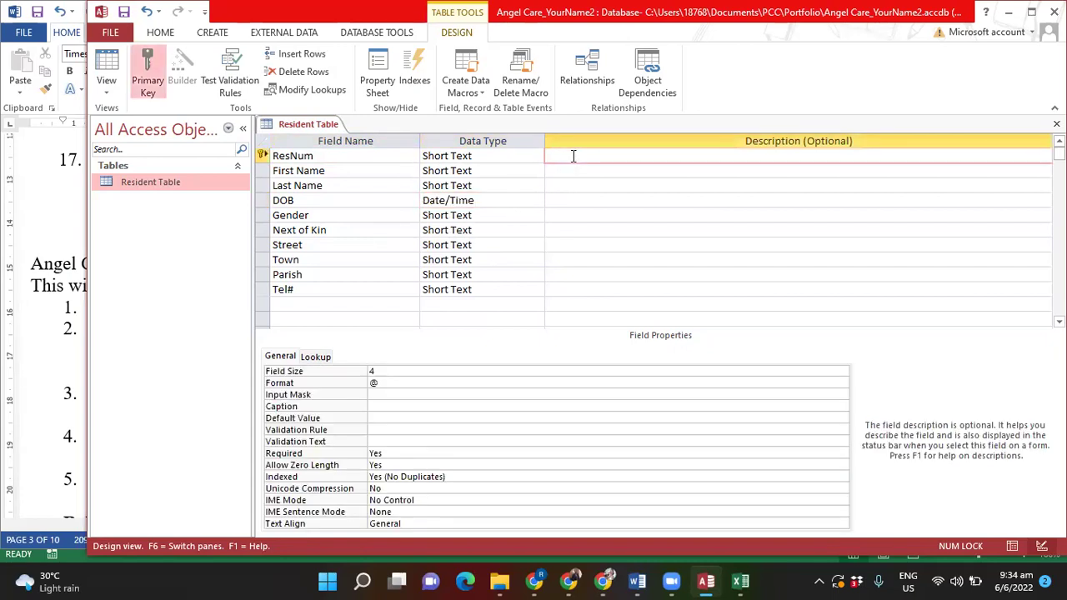
text(Resident number)
click(556, 201)
text(date of birth)
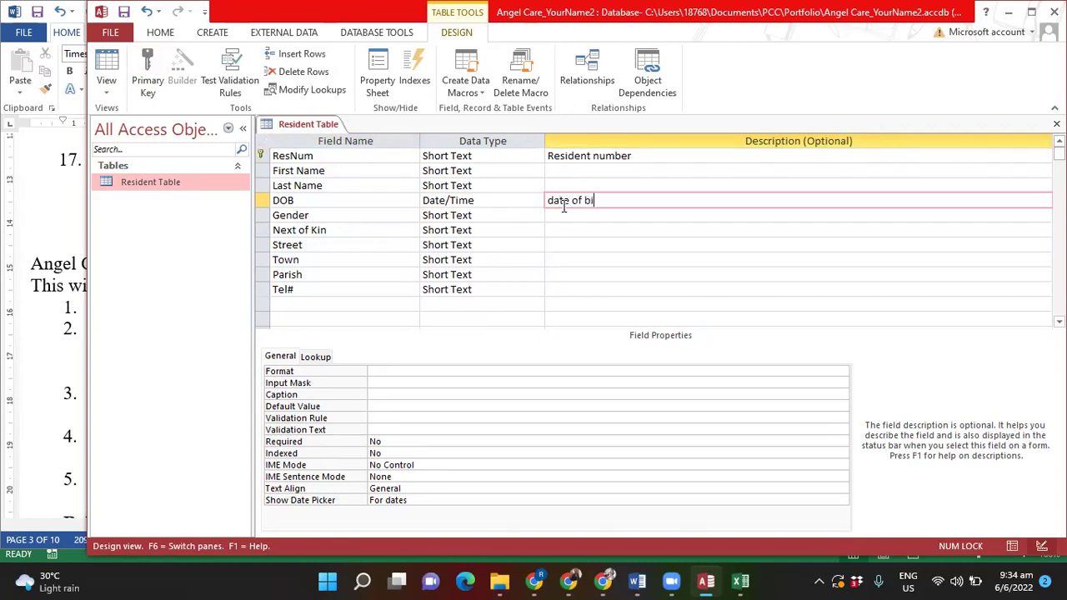
click(552, 202)
key(BackSpace)
text(D)
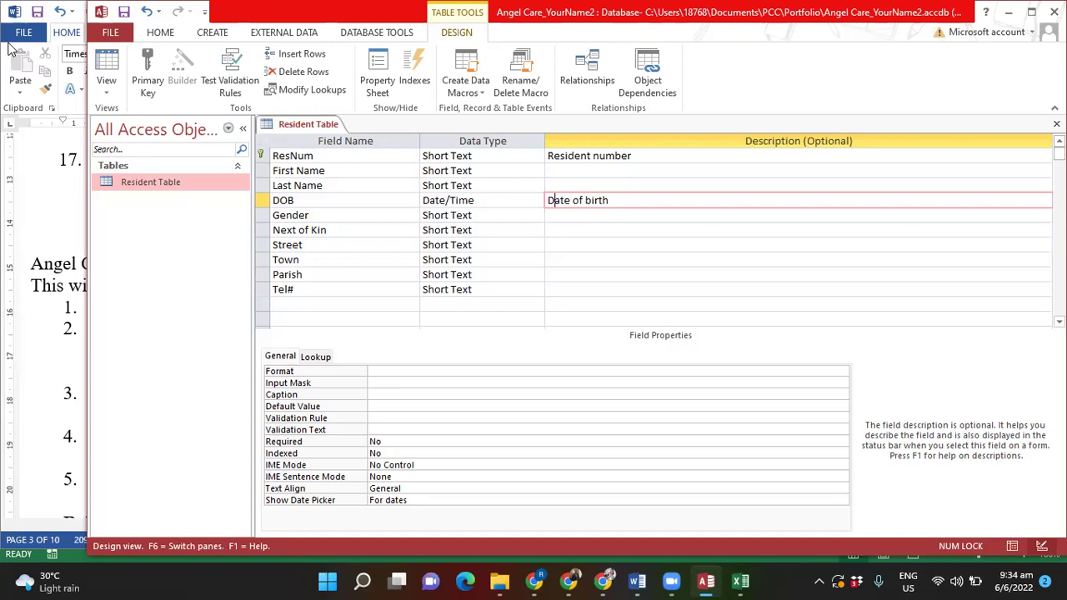
Check the Word assignment's Database Management instructions for the fields required in the Rooms table
click(9, 269)
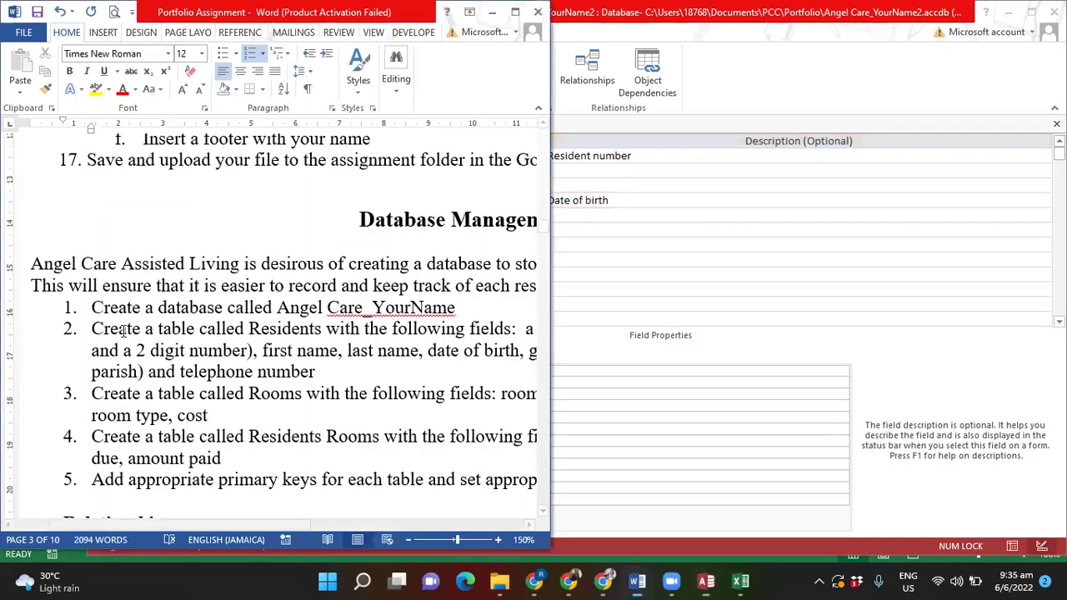
scroll(126, 344, down, 3)
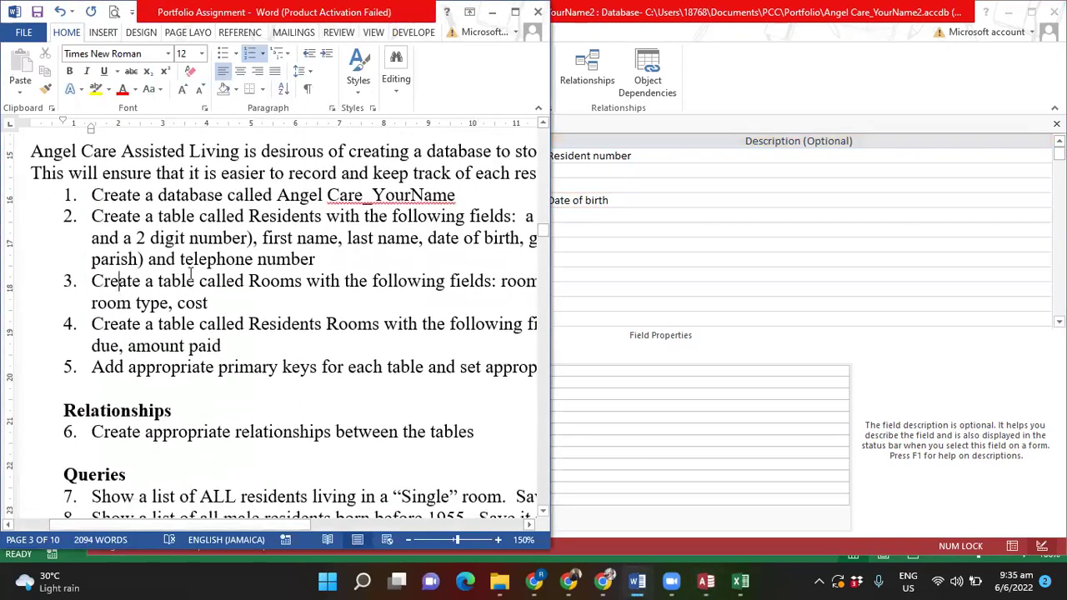
drag(282, 525, 272, 495)
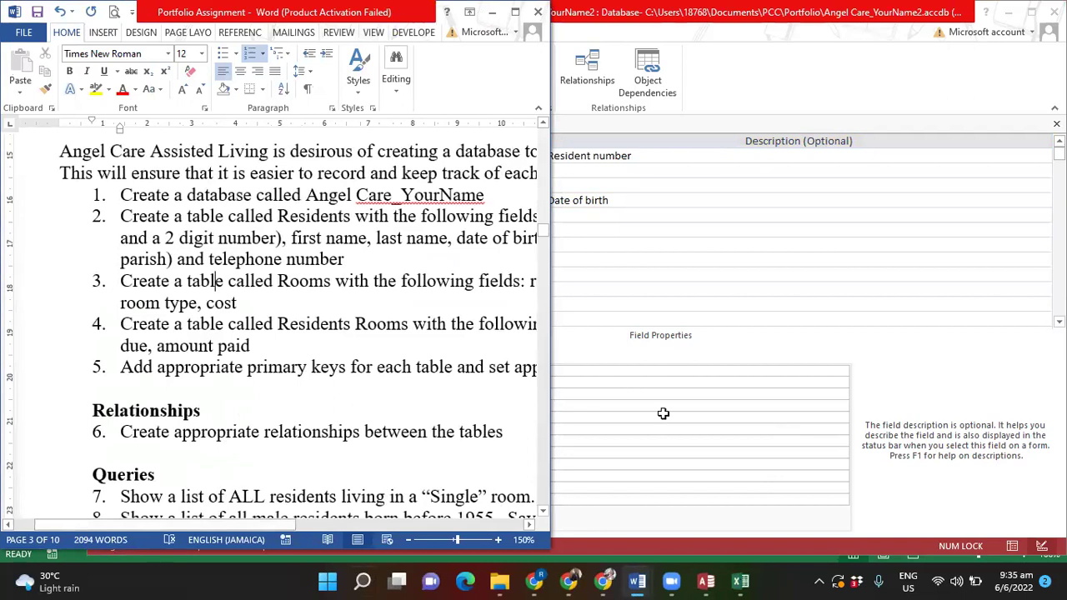
Switch to Excel, compare the room data on the Rooms and Rooms Table sheets, and return to Access
key(alt+Tab)
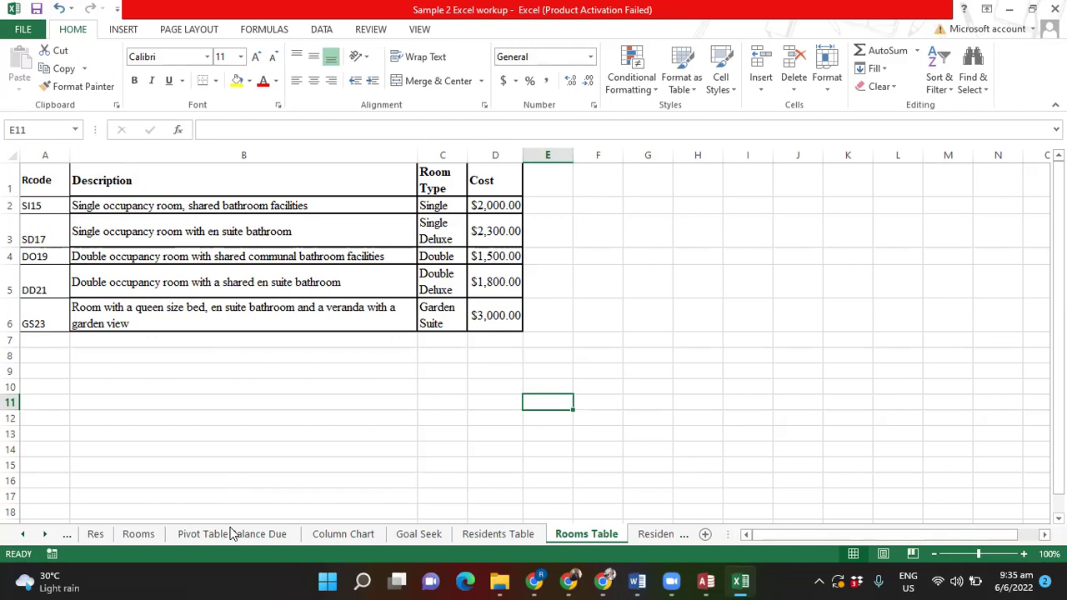
click(138, 535)
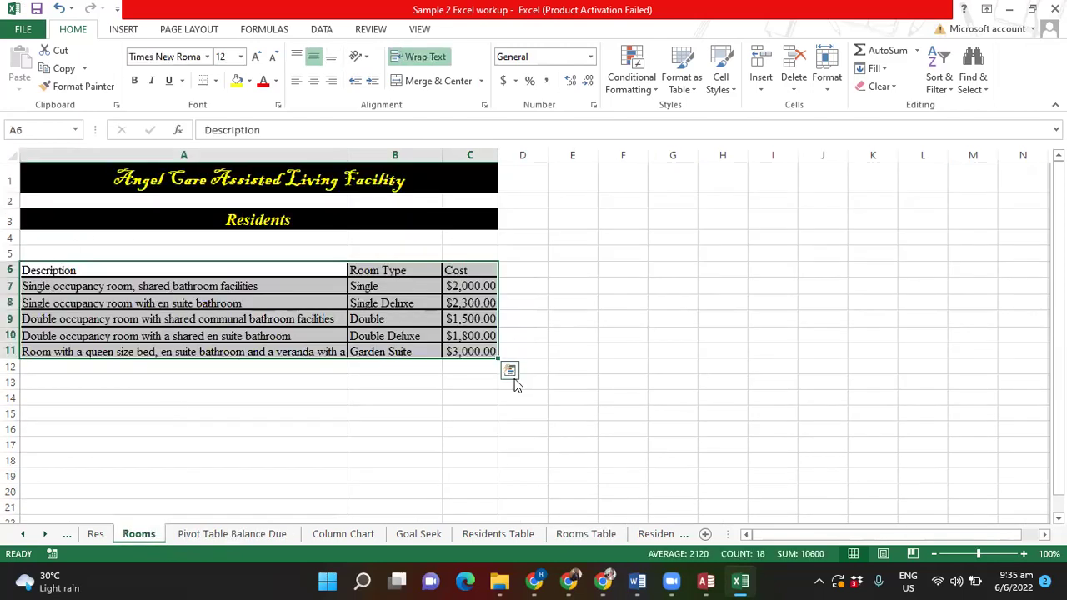
drag(125, 273, 488, 352)
click(639, 313)
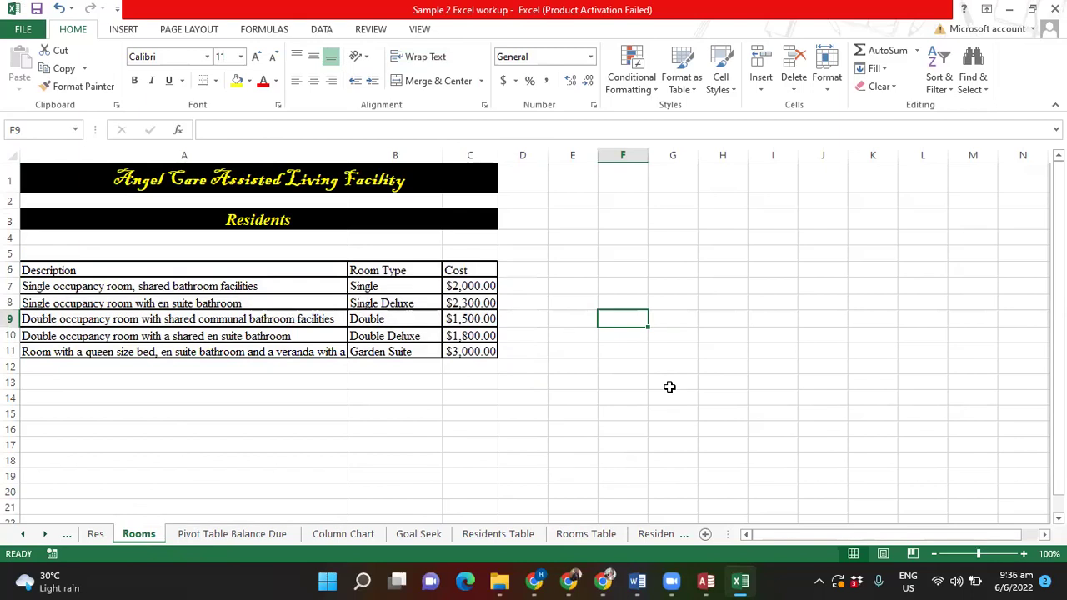
click(574, 535)
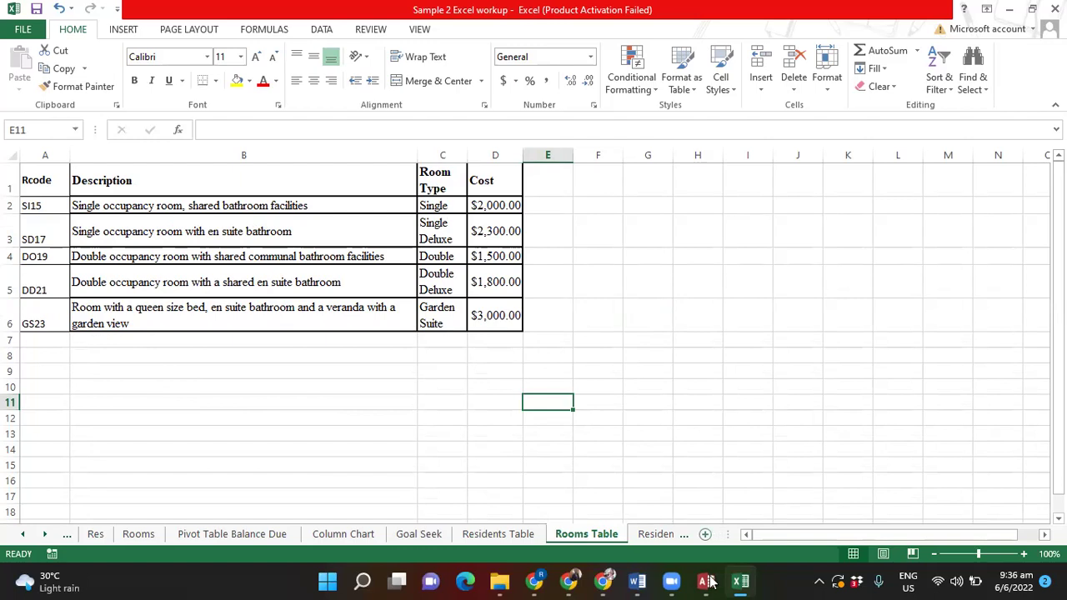
key(alt+Tab)
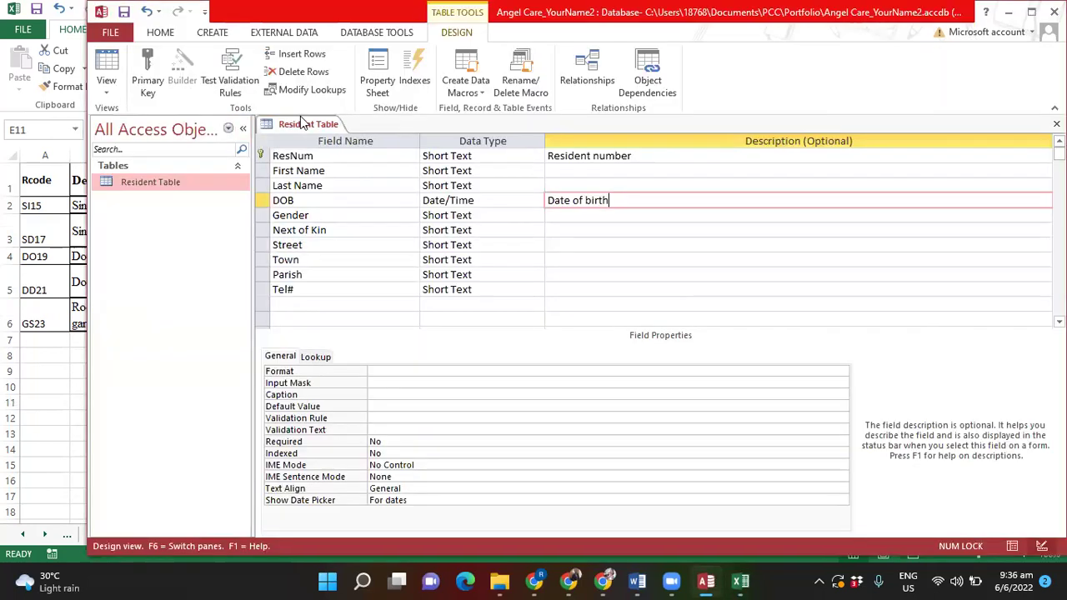
Save the Resident Table design, accepting the shortened field size, and close the table
click(123, 11)
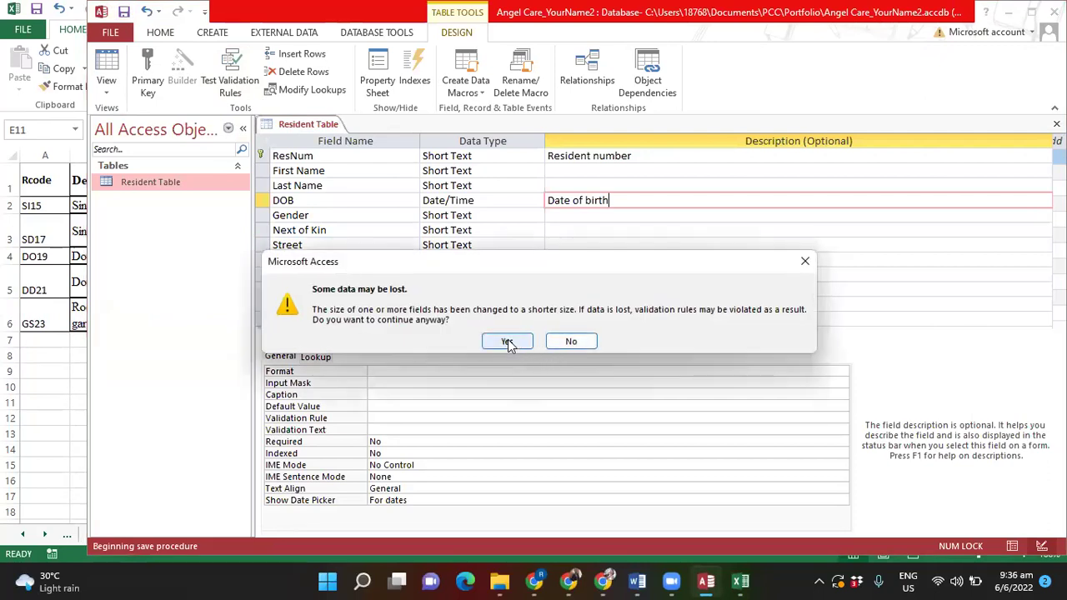
click(508, 343)
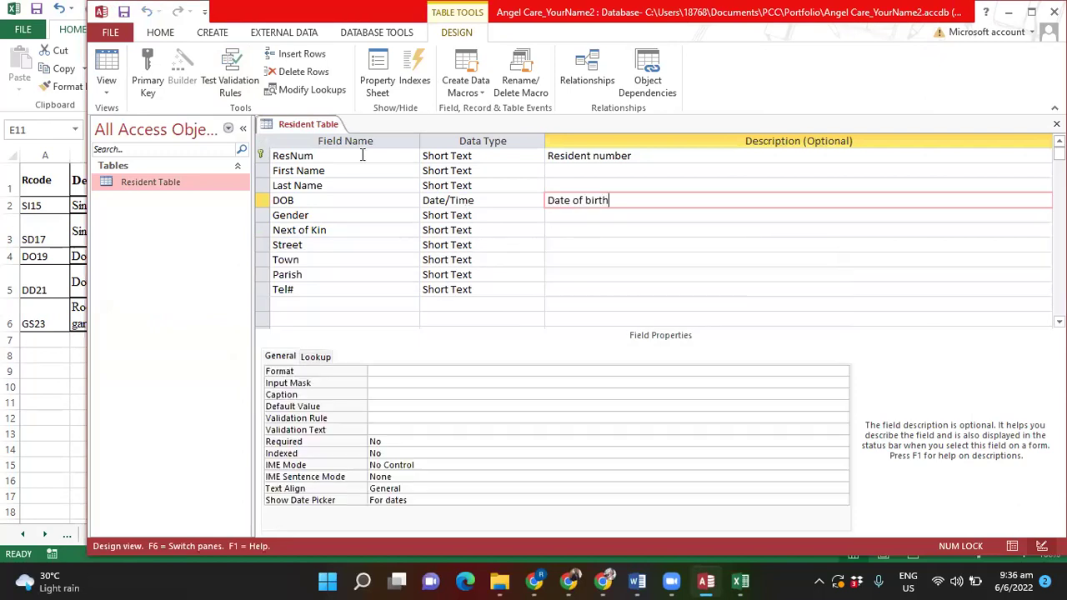
right_click(318, 123)
click(346, 148)
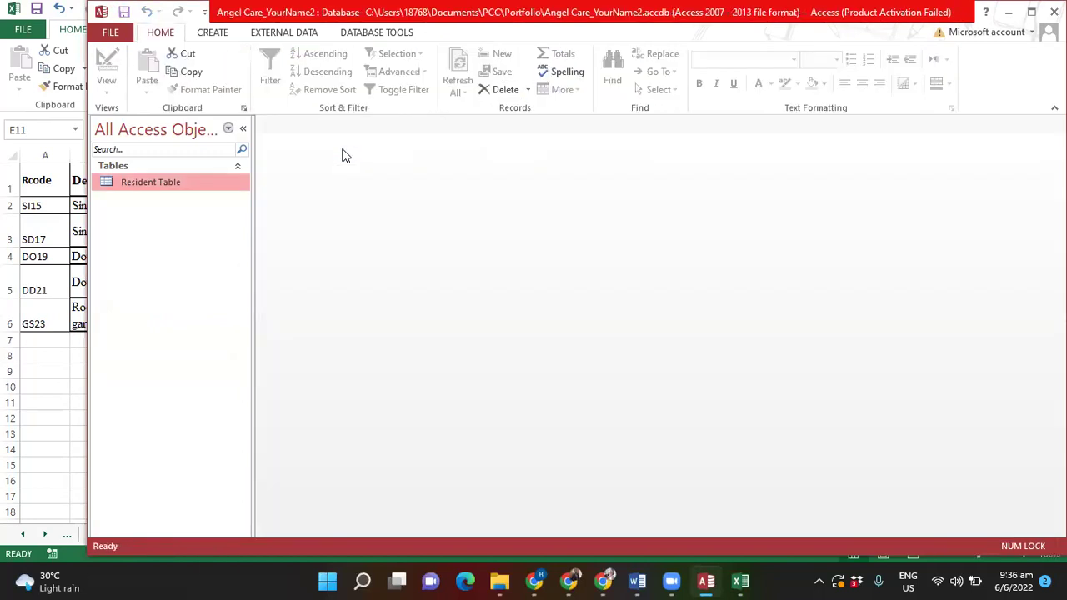
Start an Excel import of Sample 2 Excel workup.xlsx into a new table in the current database
click(273, 35)
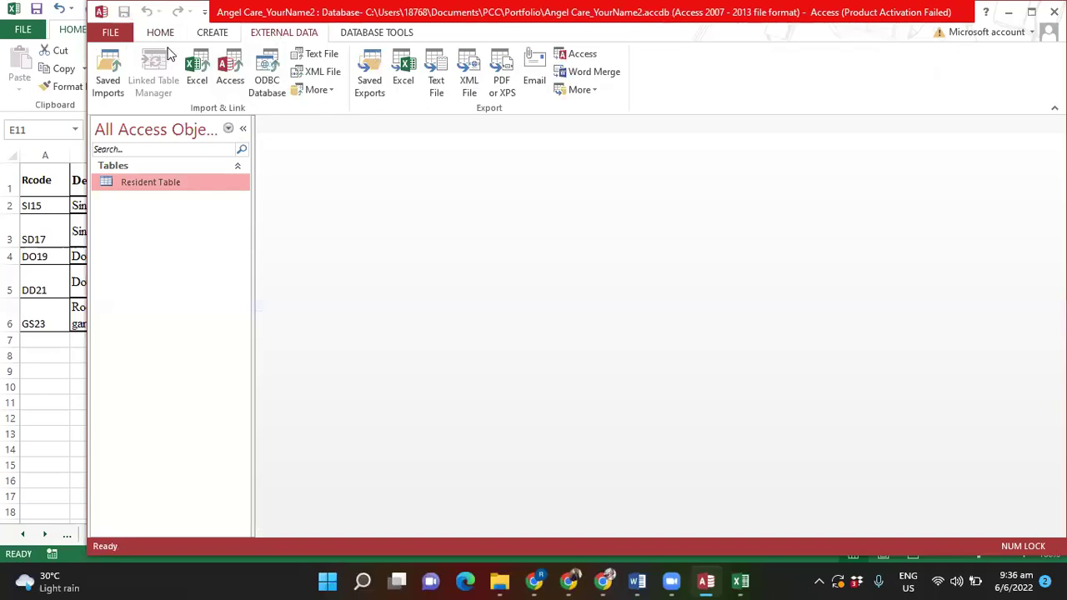
click(198, 77)
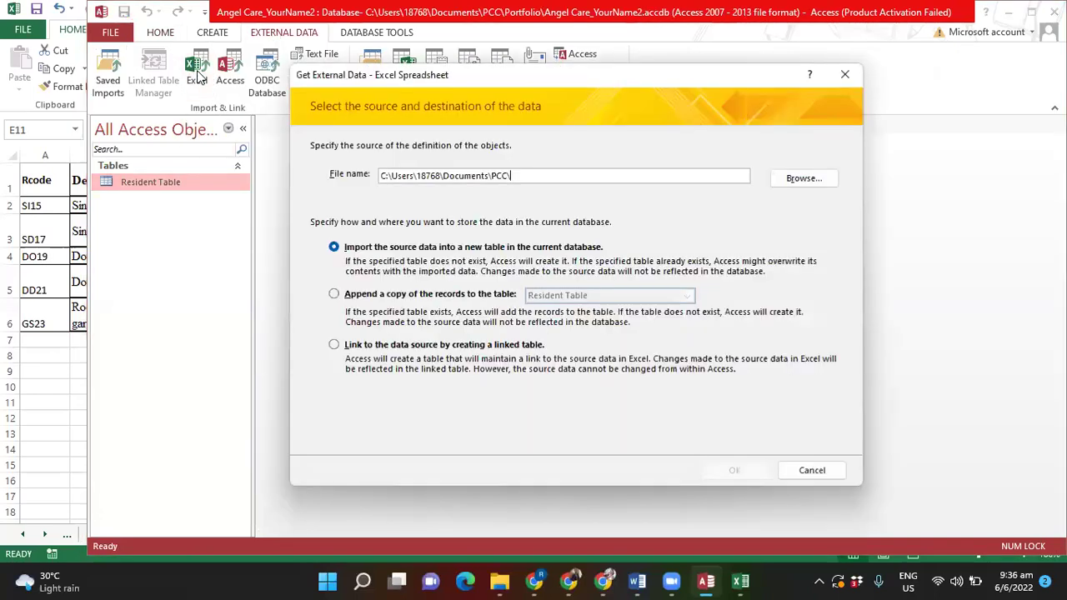
click(825, 179)
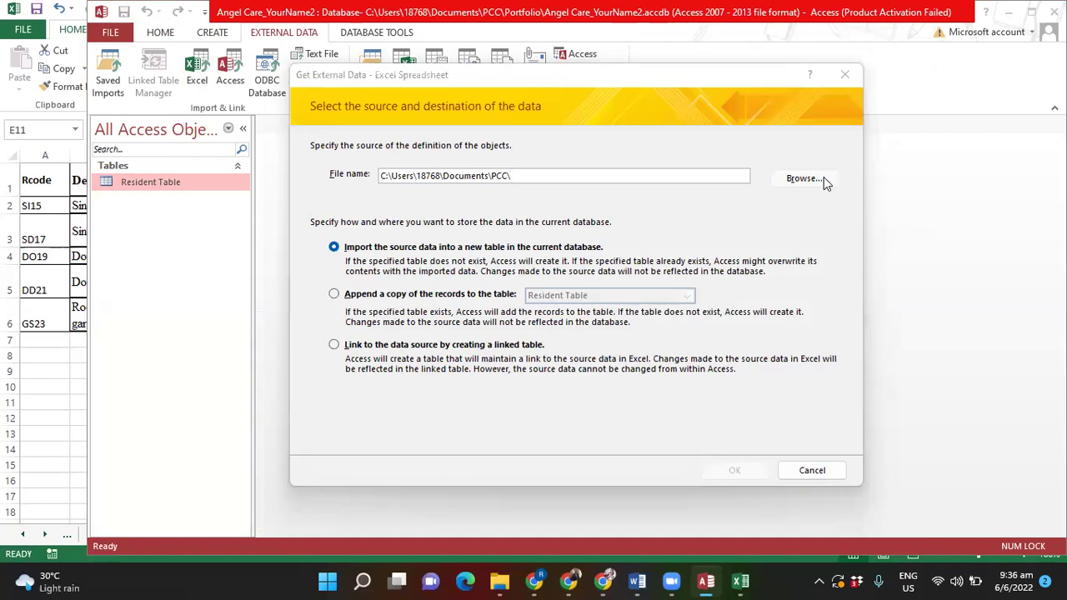
double_click(483, 312)
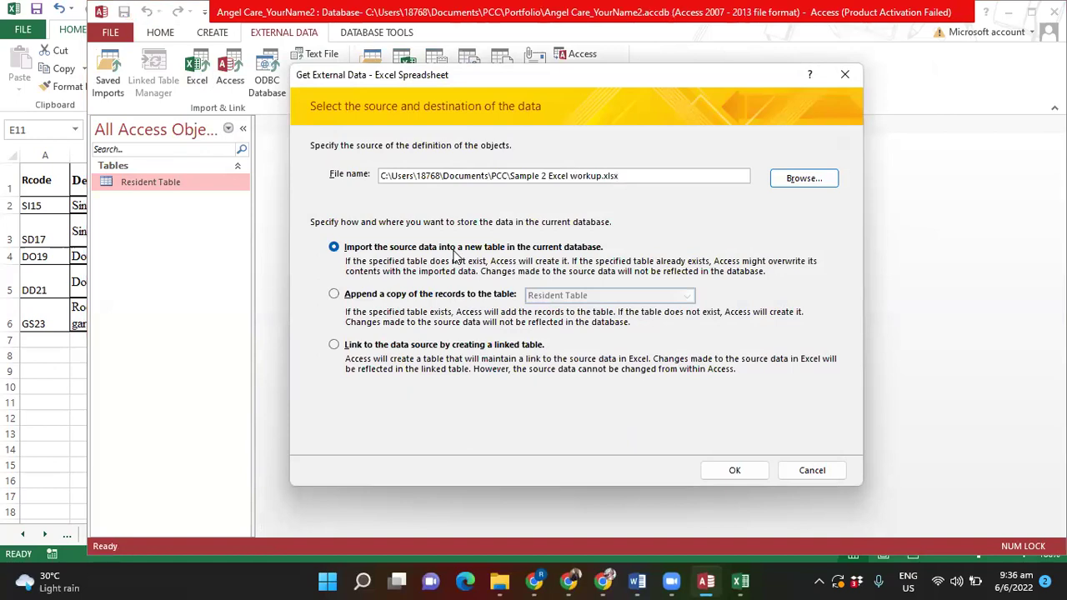
click(734, 471)
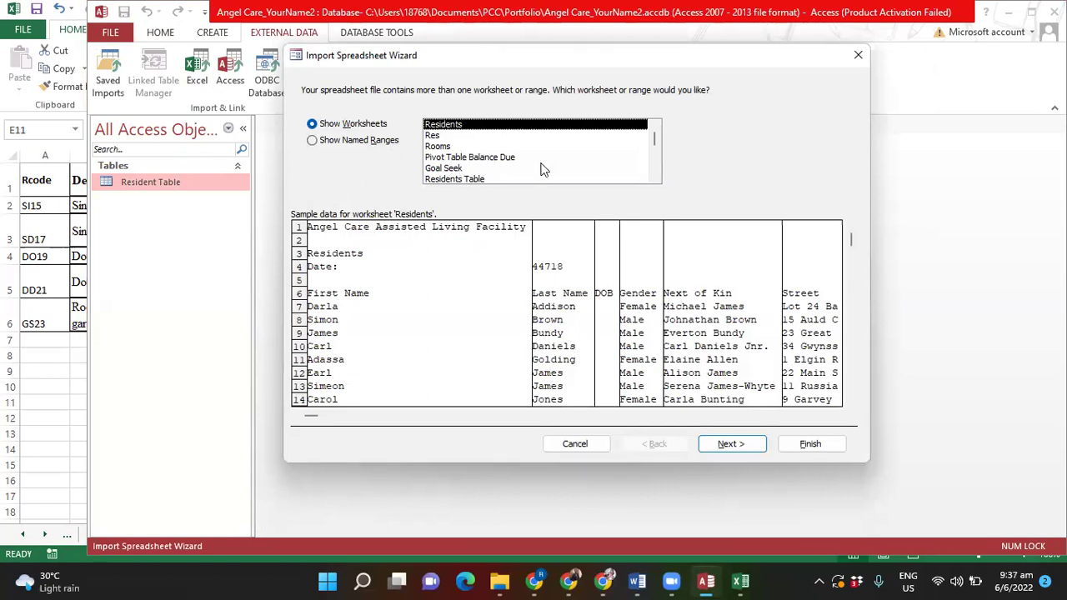
Choose the Rooms Table worksheet as the import source and use its first row as column headings
drag(656, 137, 656, 154)
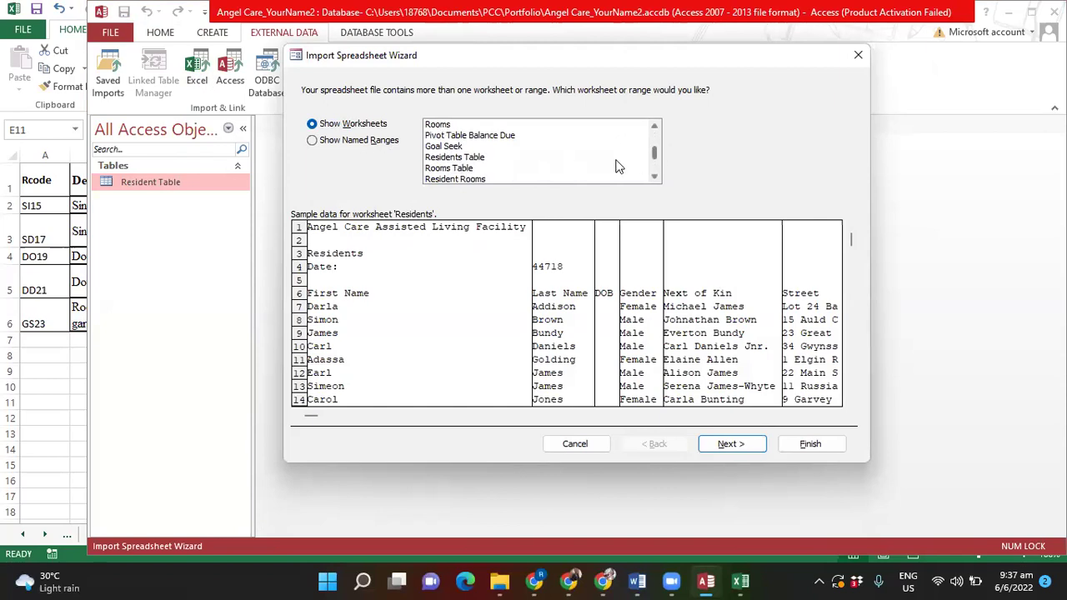
click(459, 169)
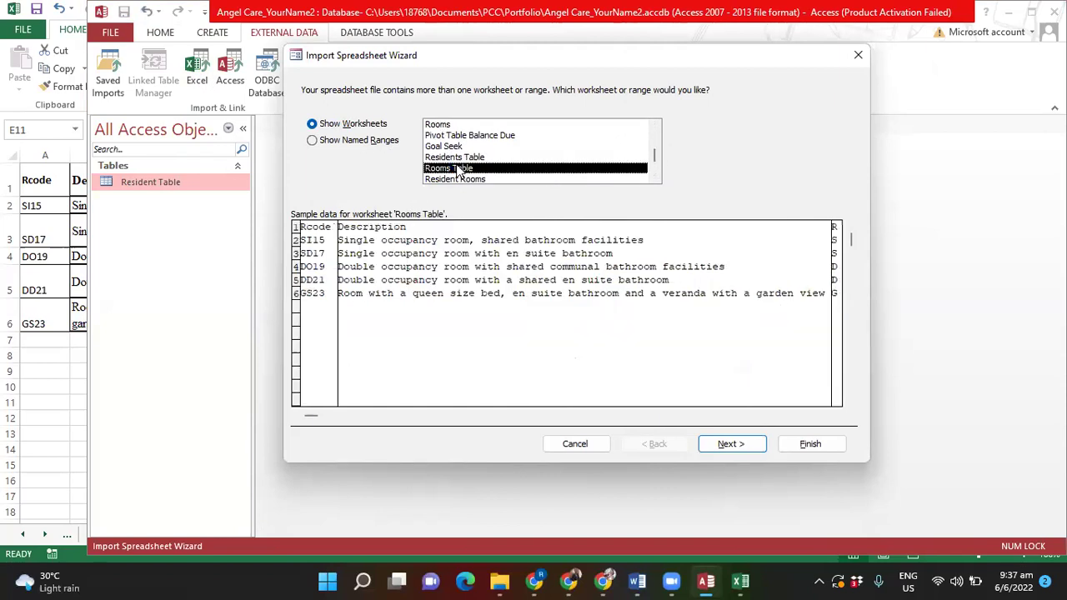
click(739, 444)
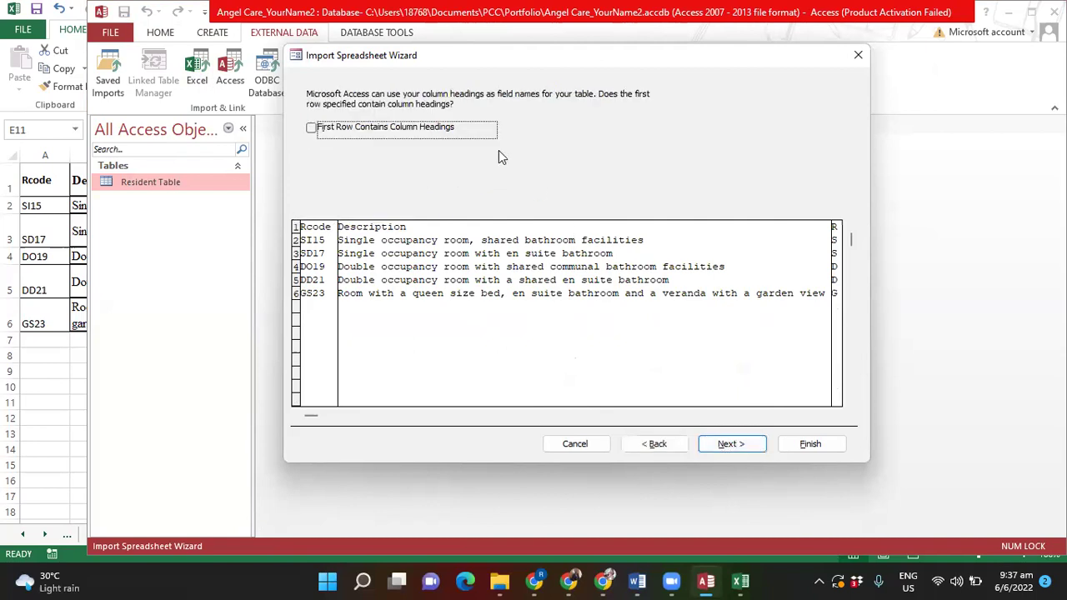
click(311, 128)
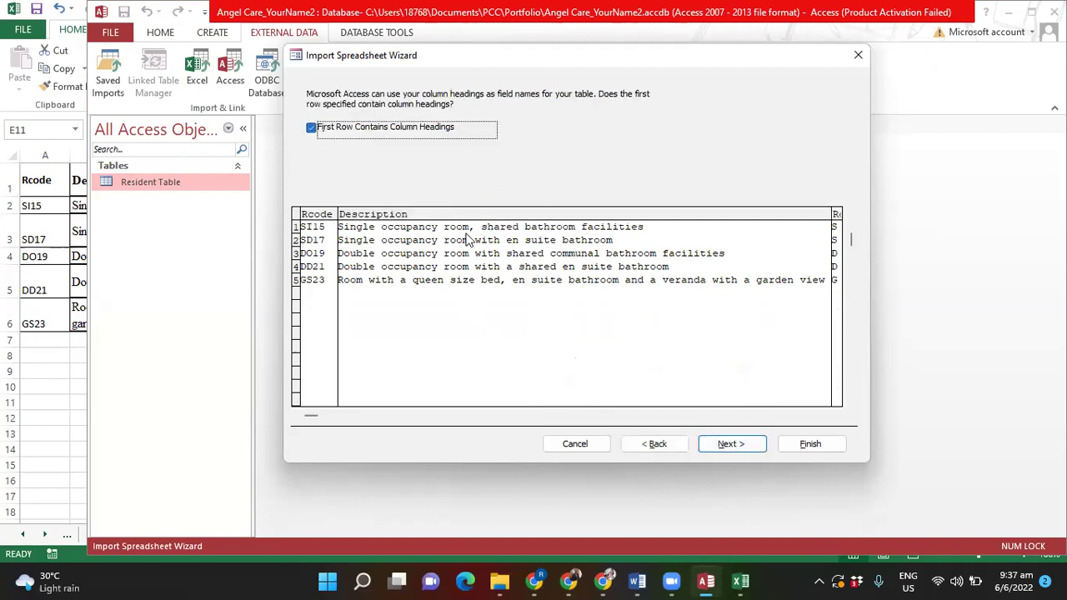
click(727, 444)
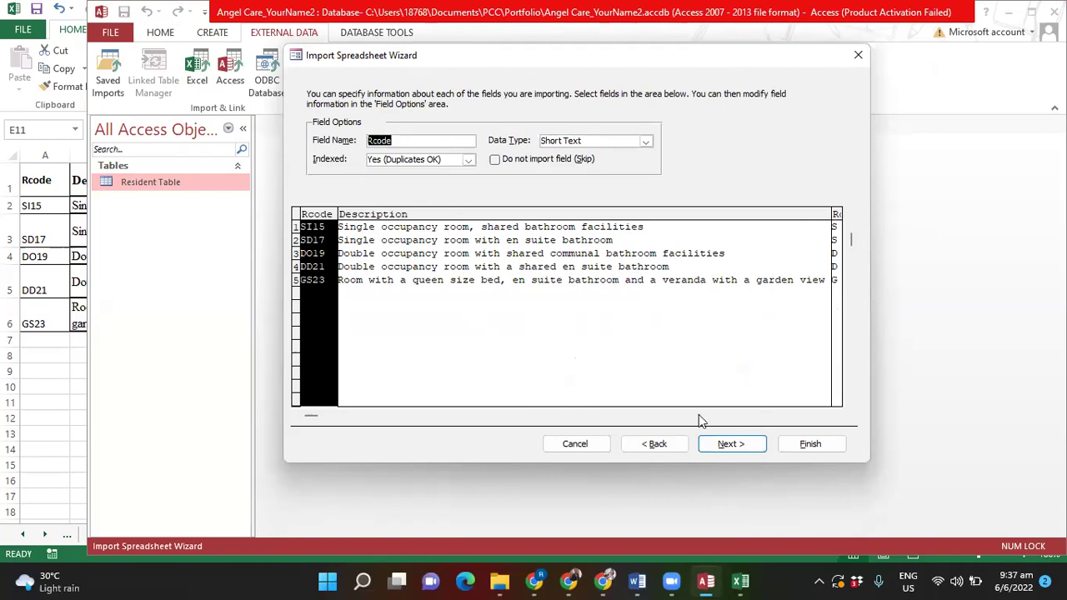
Make Rcode the primary key and finish importing into Rooms Table without saving the import steps
click(721, 443)
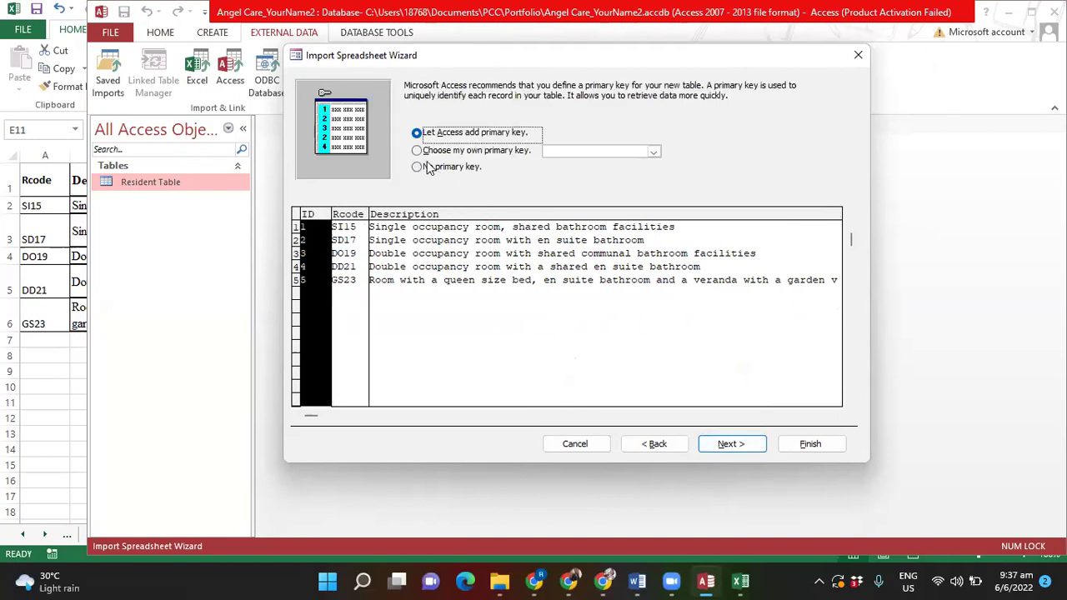
click(420, 151)
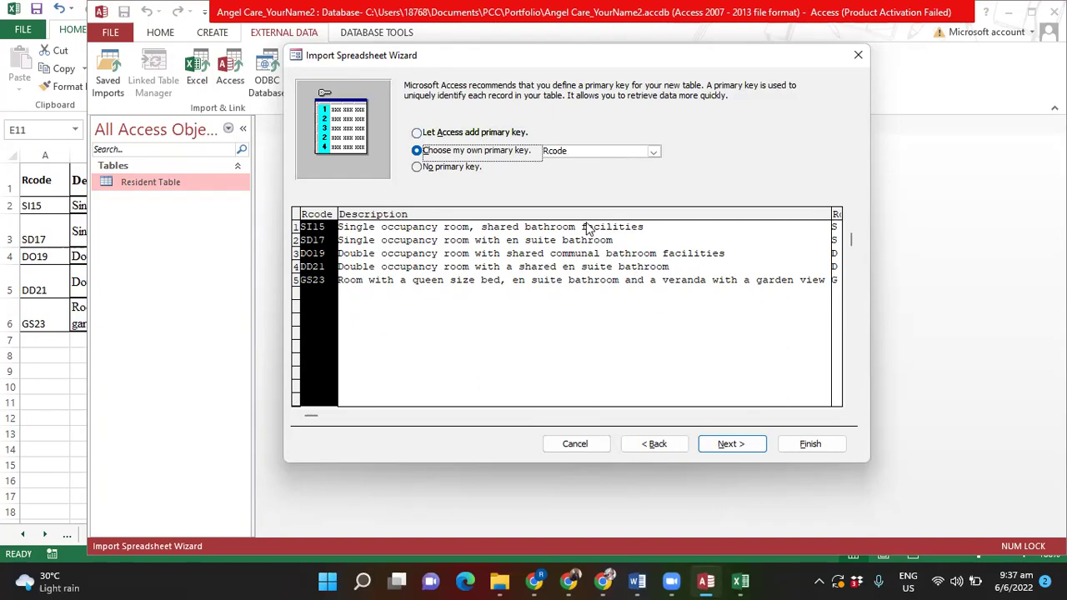
click(715, 447)
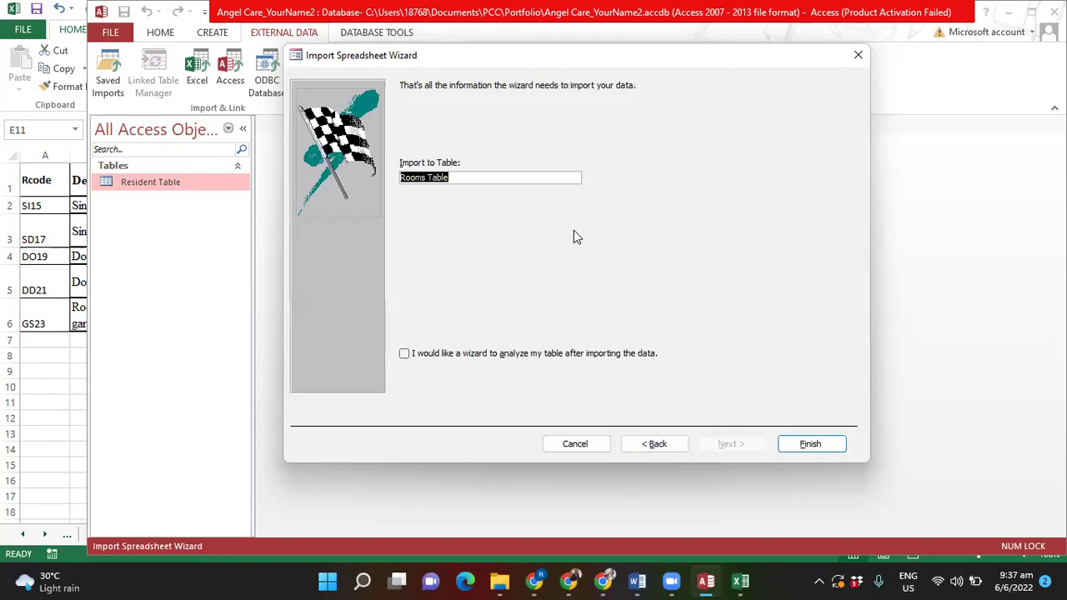
click(806, 445)
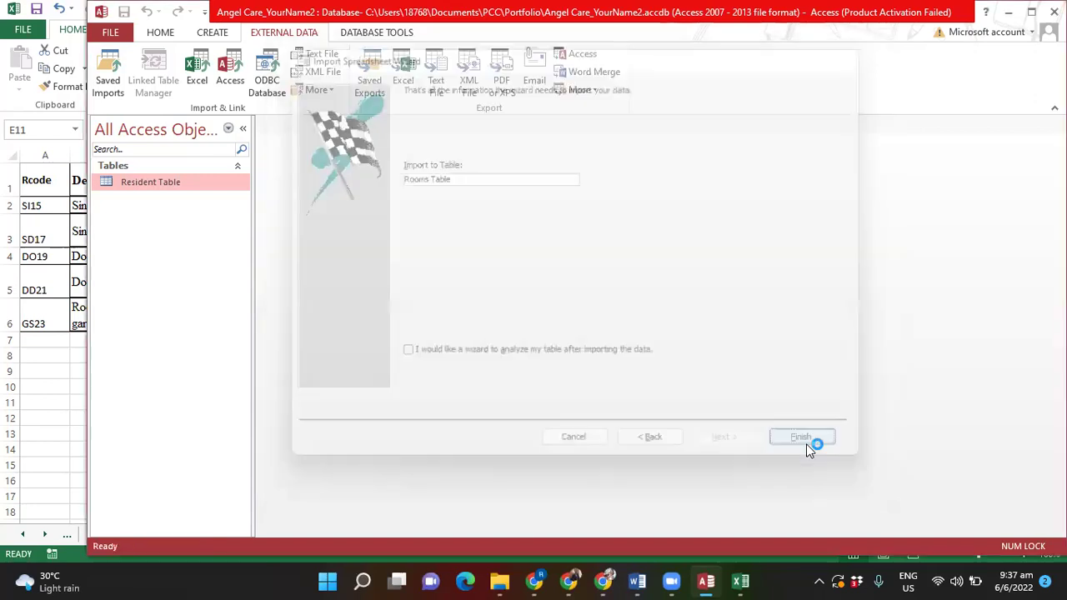
click(805, 487)
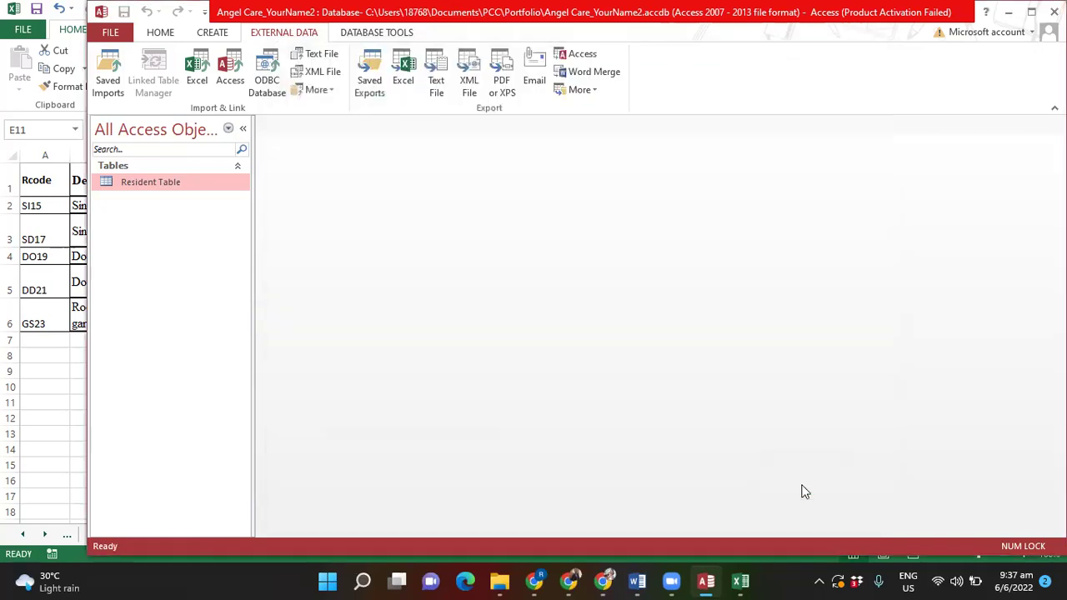
Open Rooms Table and display it in Design View with the Rcode field's data type active
double_click(156, 203)
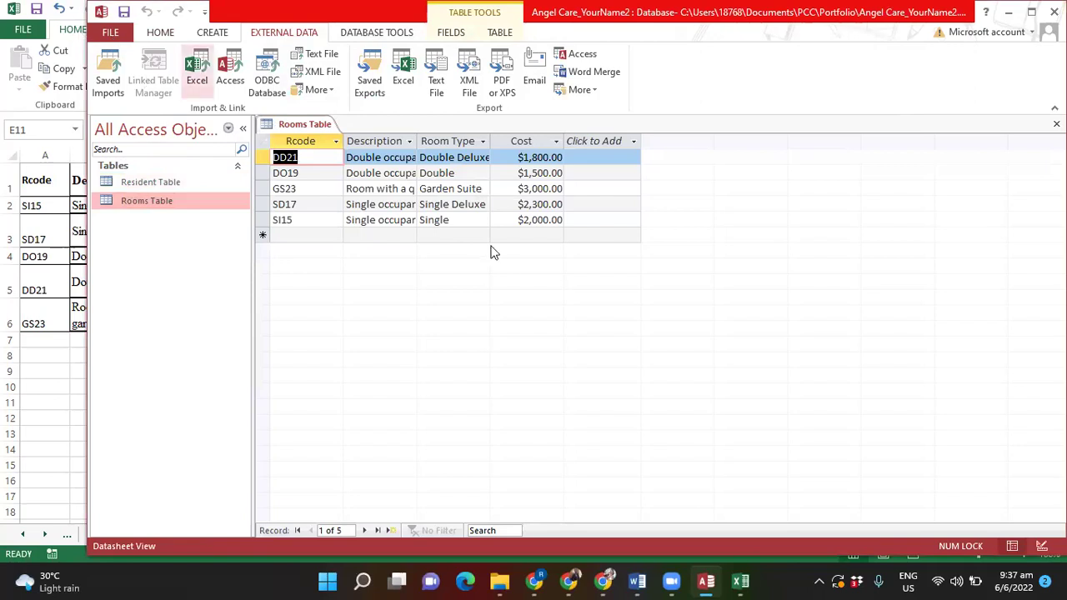
click(162, 35)
click(107, 67)
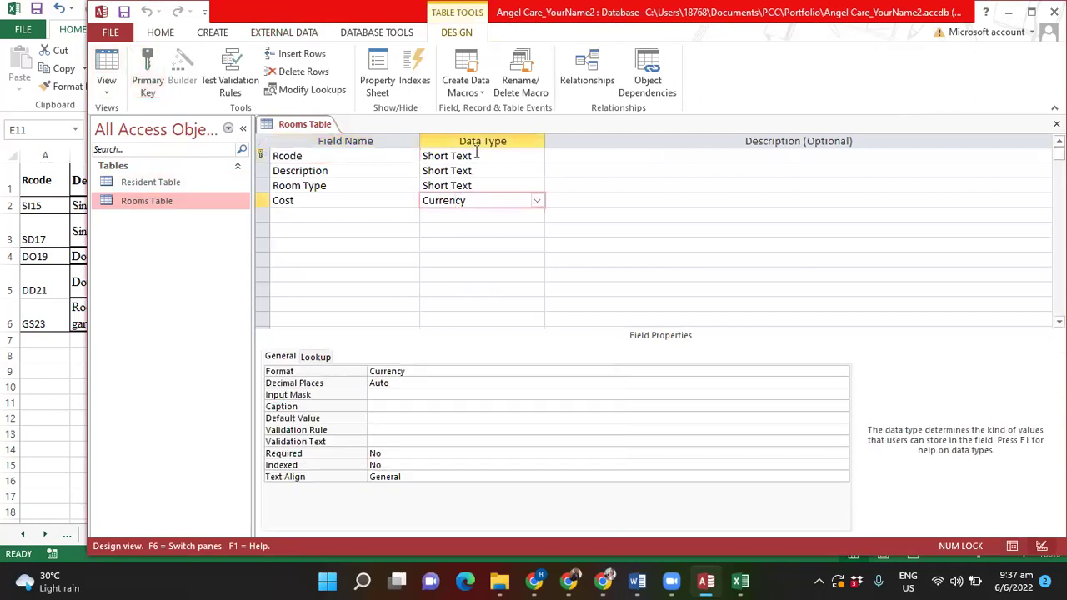
click(106, 67)
click(106, 66)
click(498, 158)
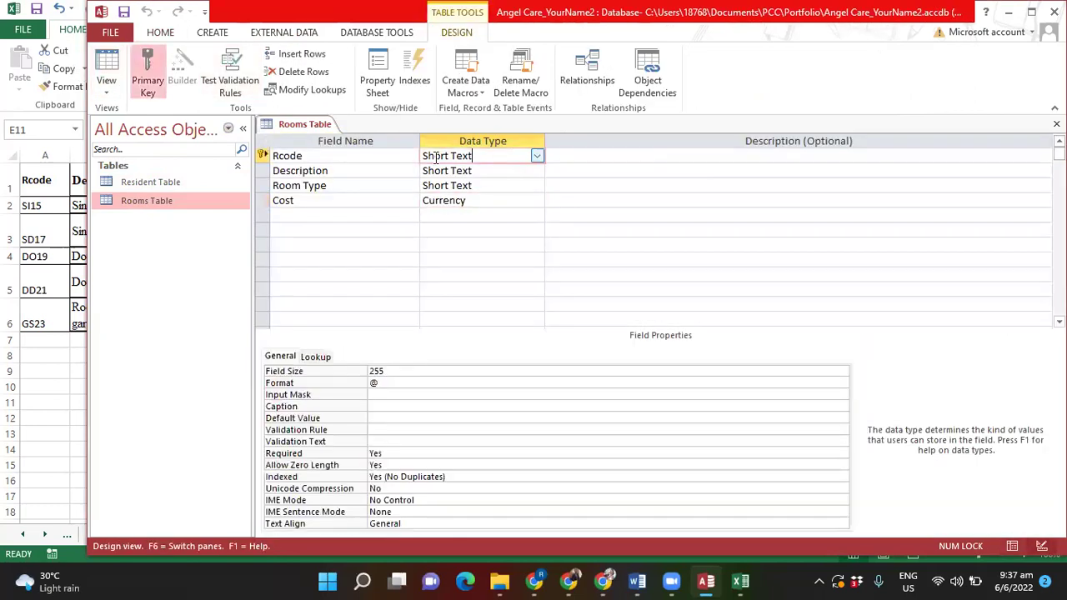
Set the Rcode field size to 4 and enter "Room code" as its description
click(352, 371)
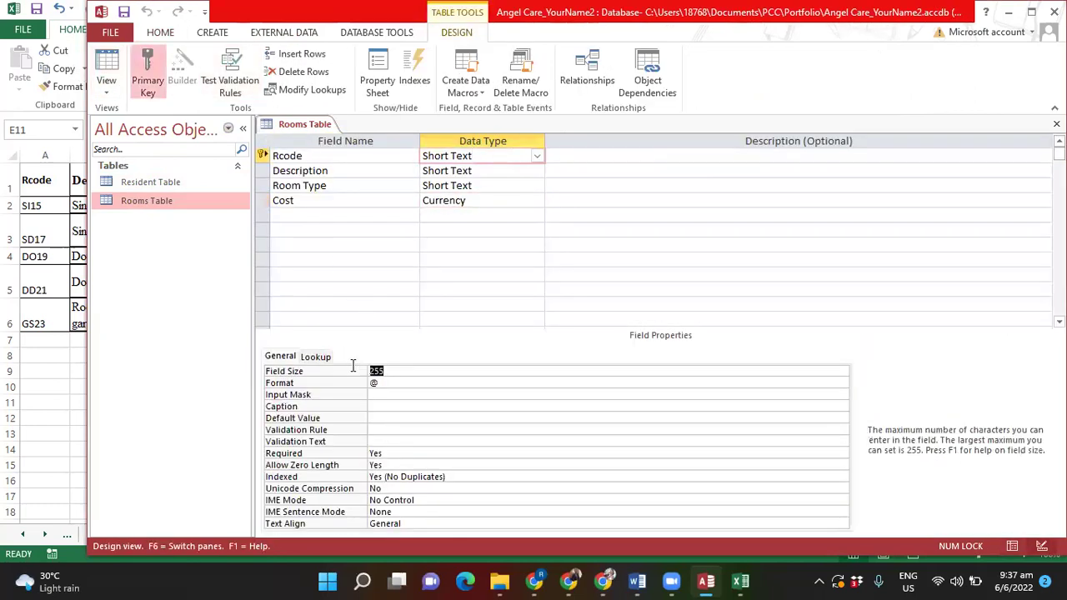
text(4)
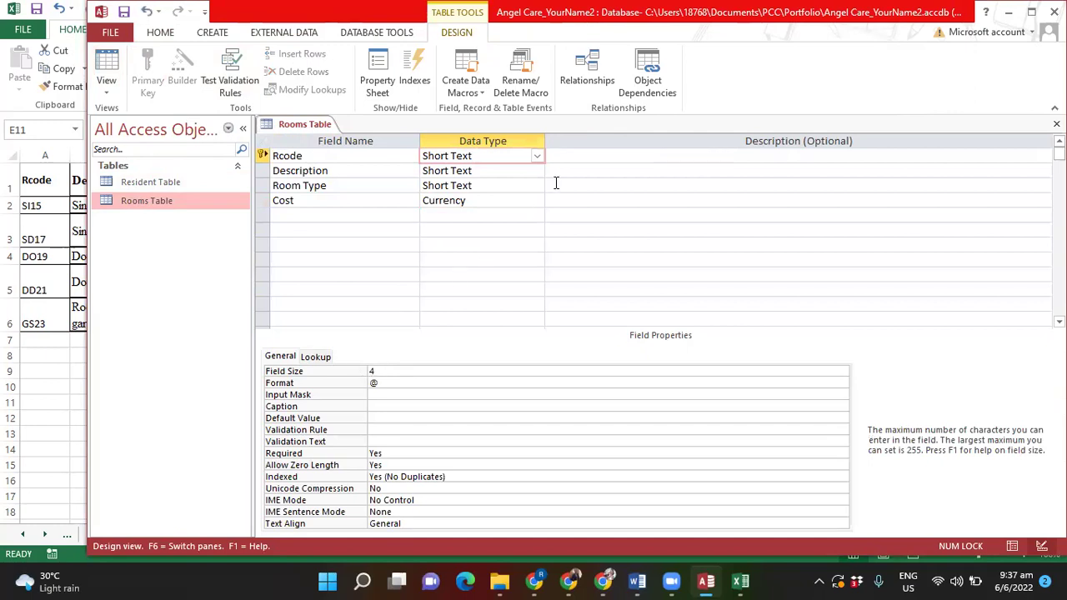
click(556, 156)
text(R)
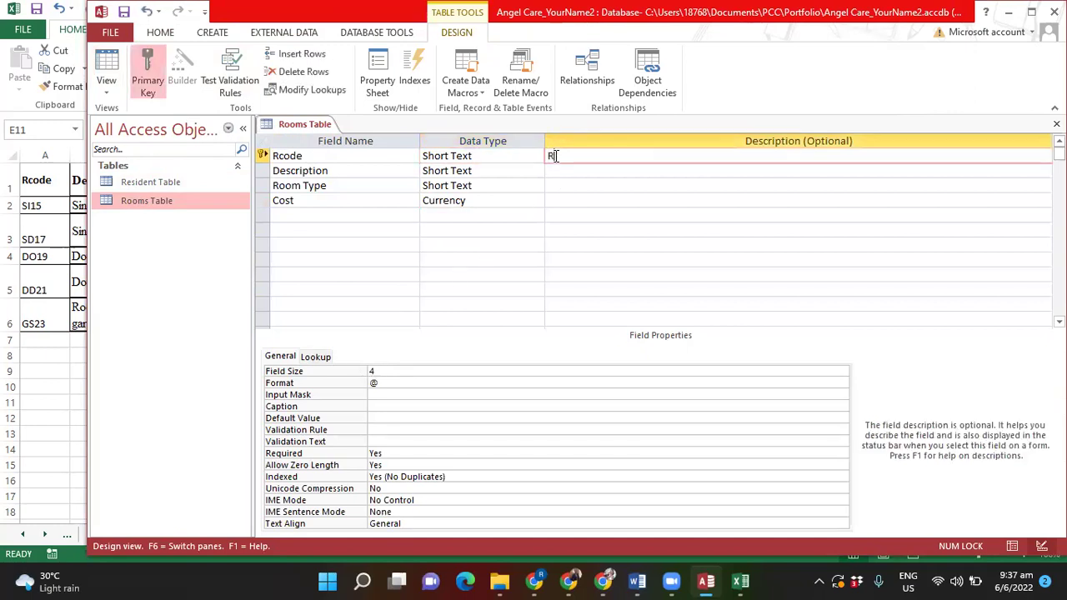
text(oom code)
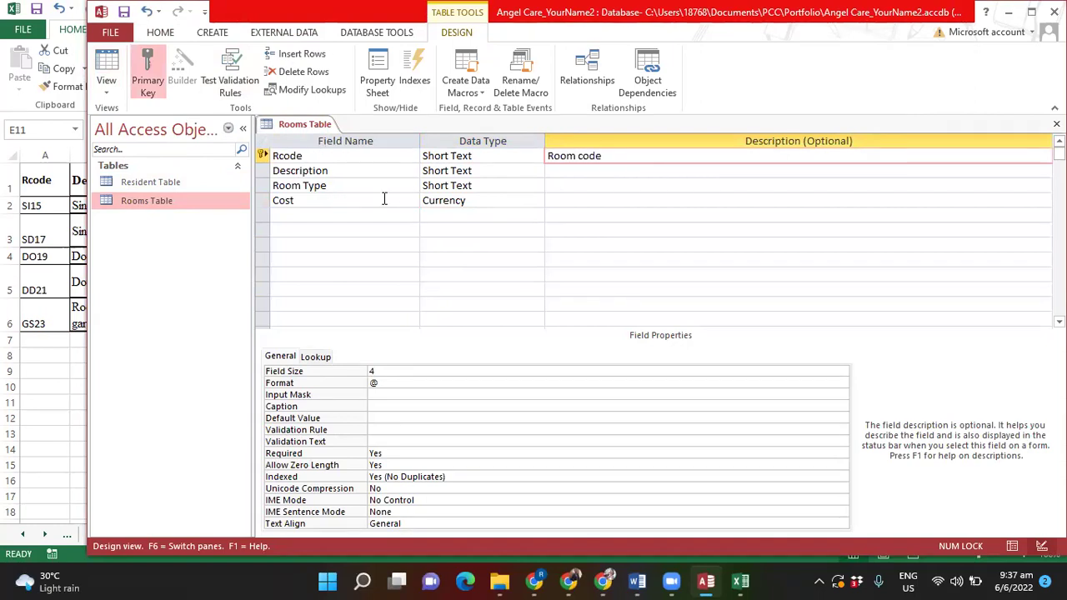
click(123, 14)
Set the Cost field's decimal places to 2
click(364, 200)
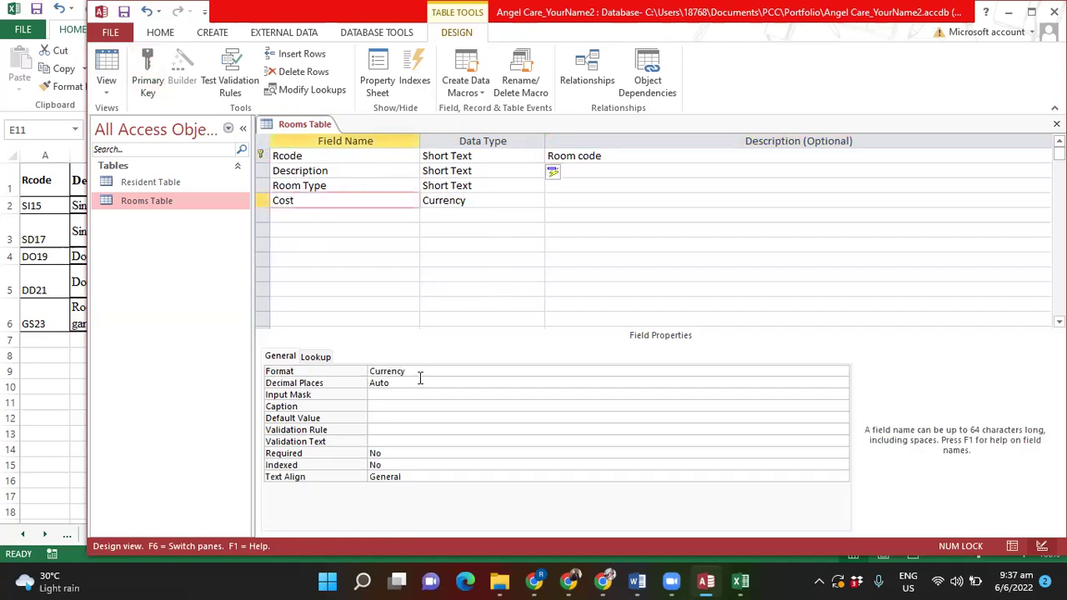
click(413, 383)
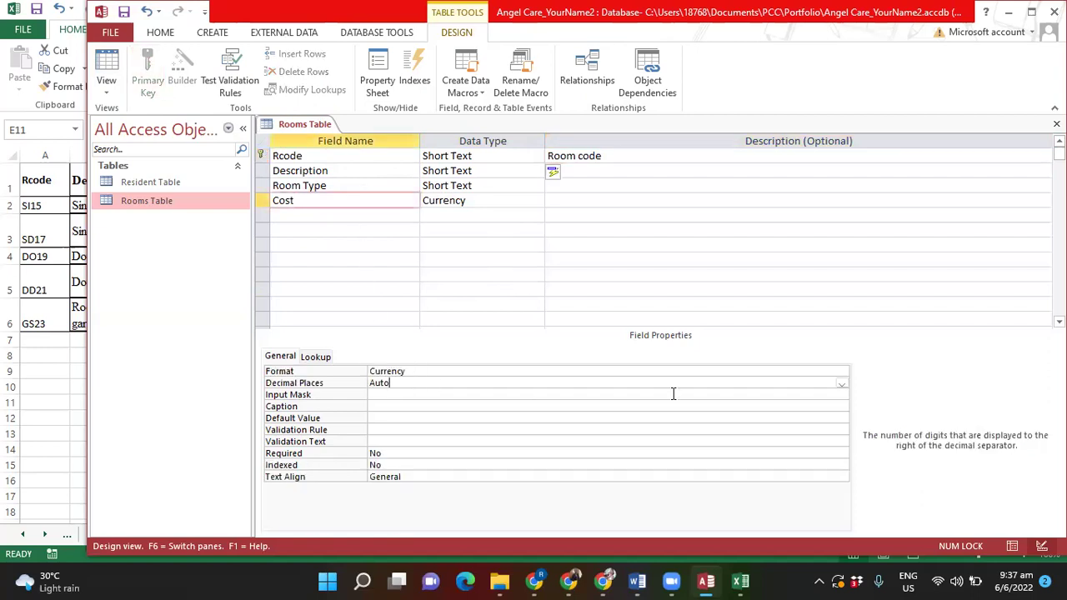
click(842, 384)
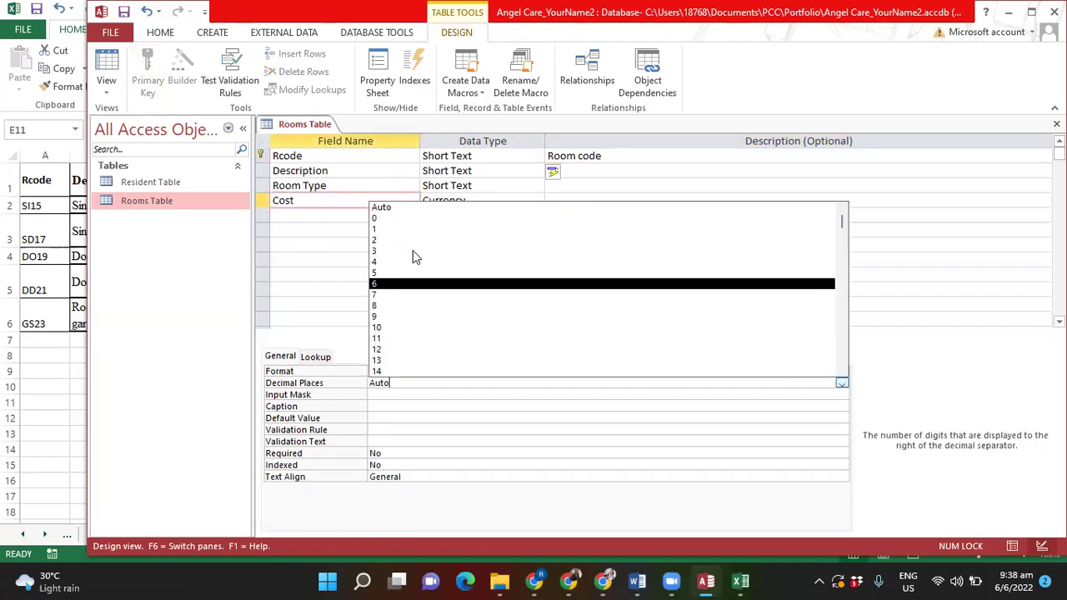
click(390, 240)
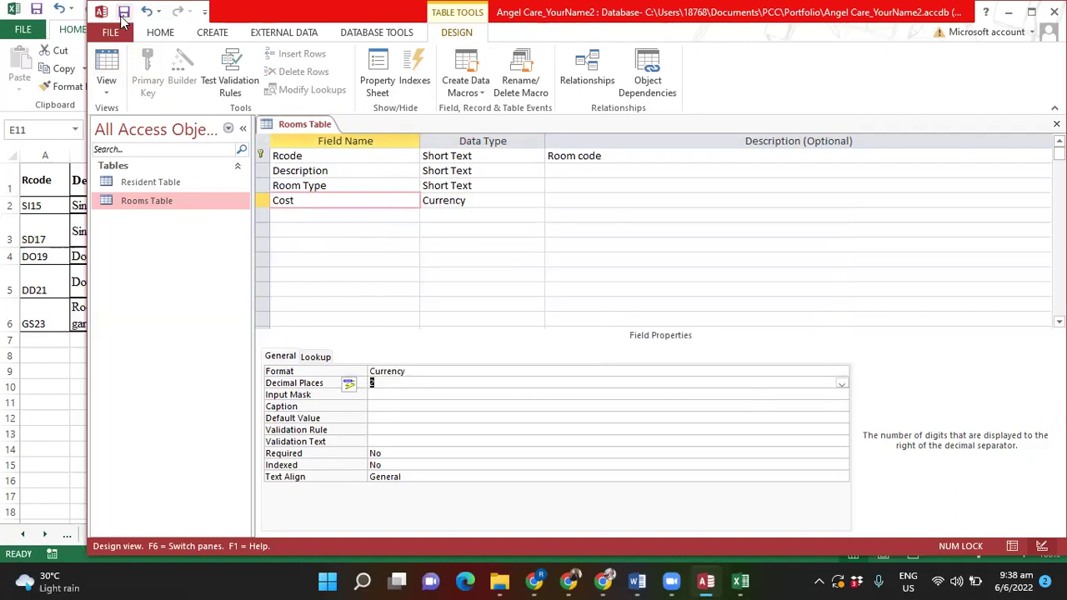
Save the Rooms Table design, accepting the shortened field size, and close the table
click(123, 12)
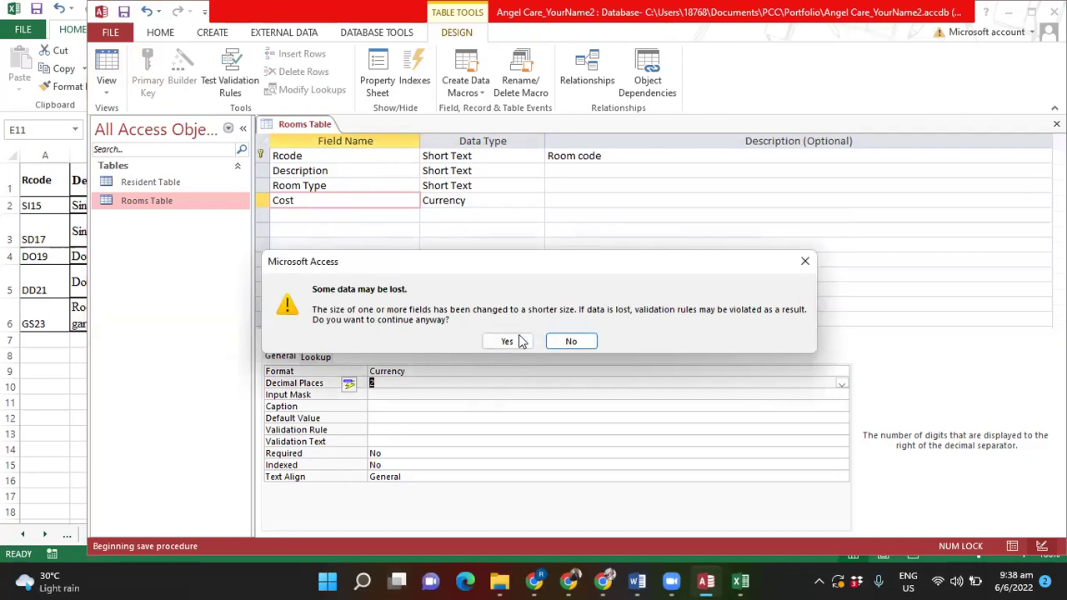
click(509, 342)
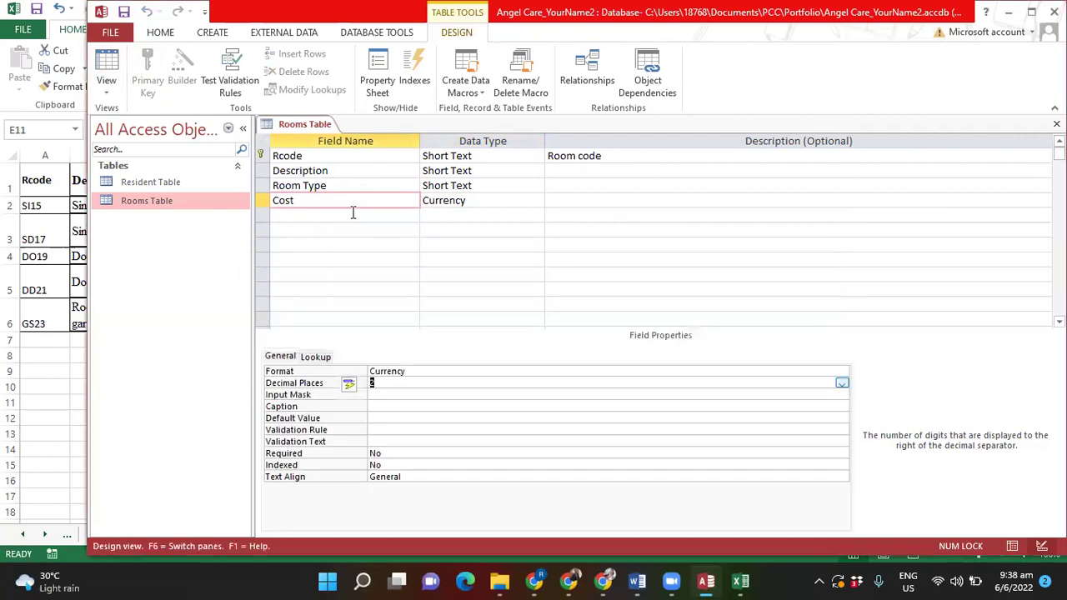
right_click(296, 127)
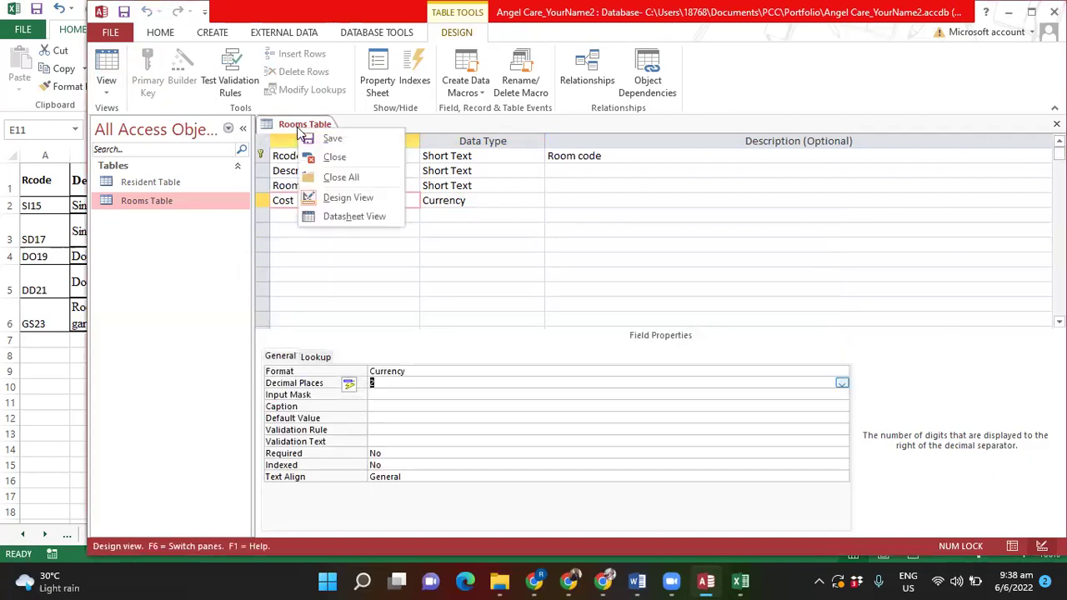
click(329, 155)
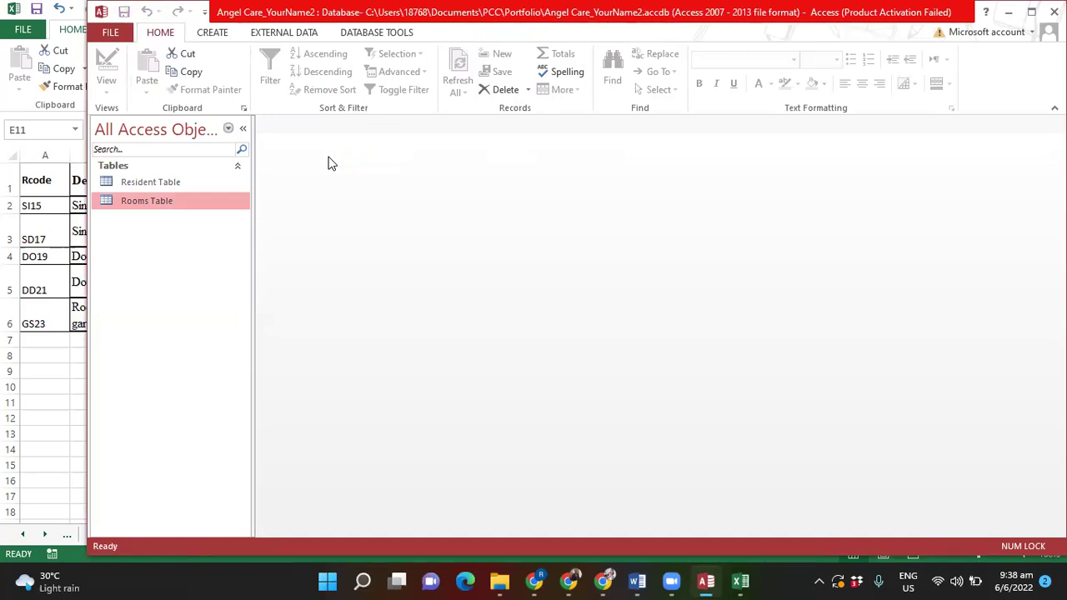
Switch to the Portfolio Assignment document in Word and copy the table name "Residents Rooms" from item 4
click(65, 342)
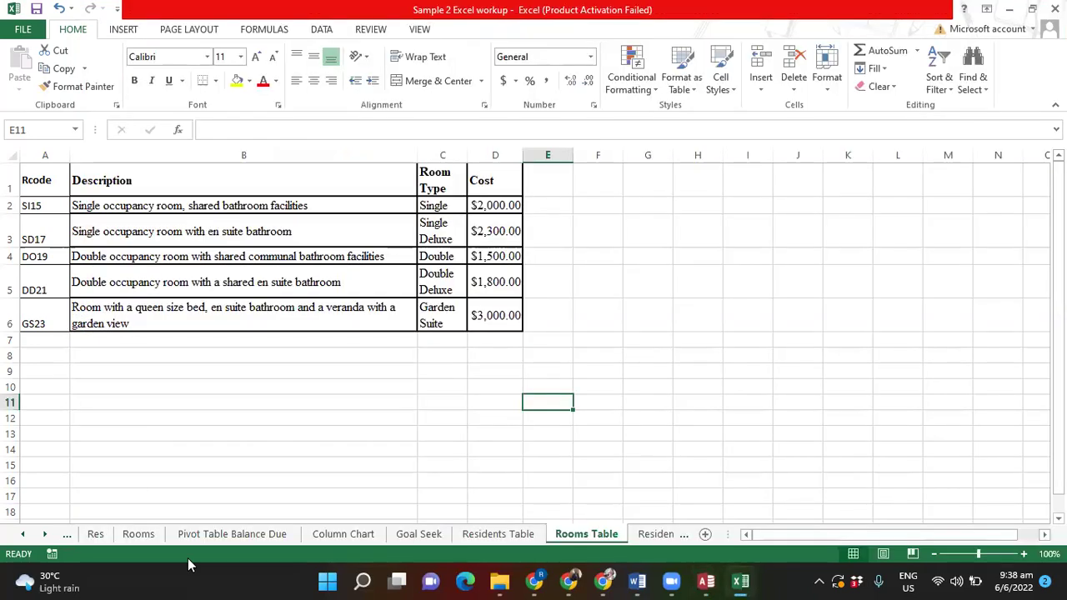
click(637, 582)
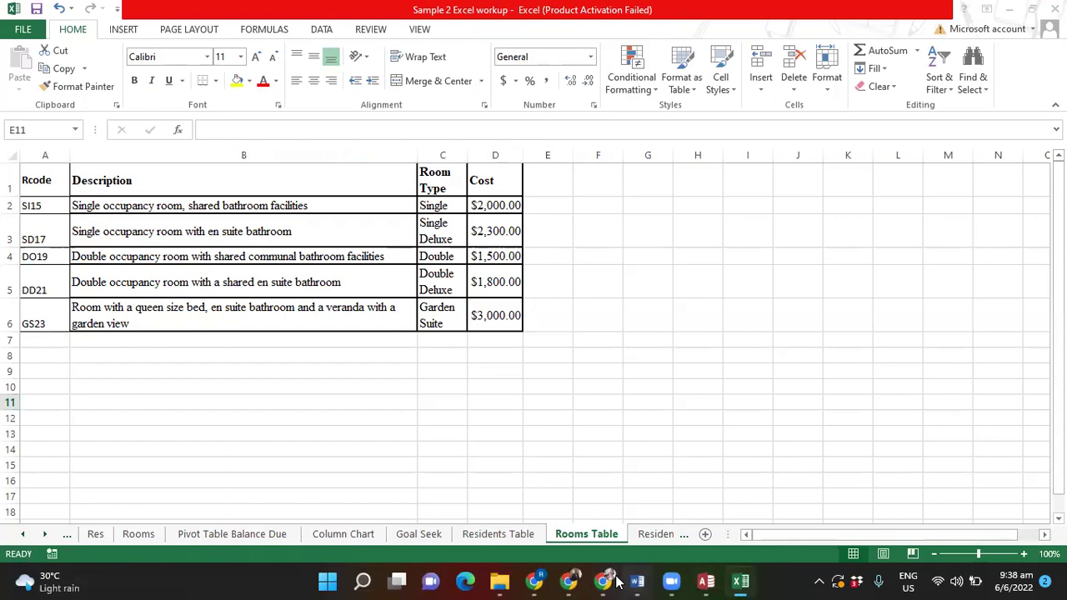
mouse_move(639, 582)
click(572, 506)
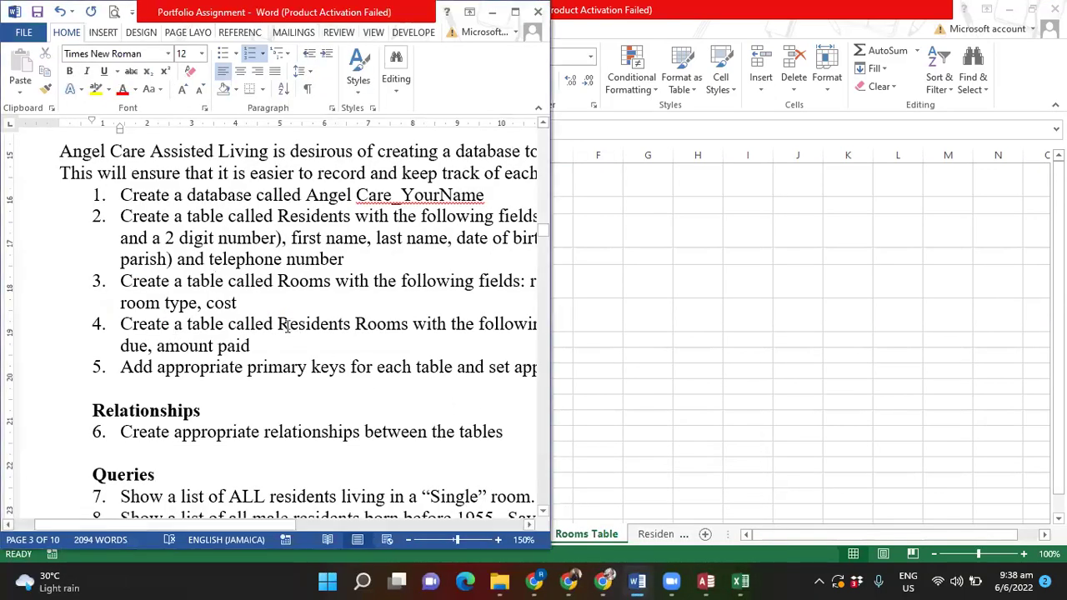
drag(280, 323, 407, 323)
key(ctrl+c)
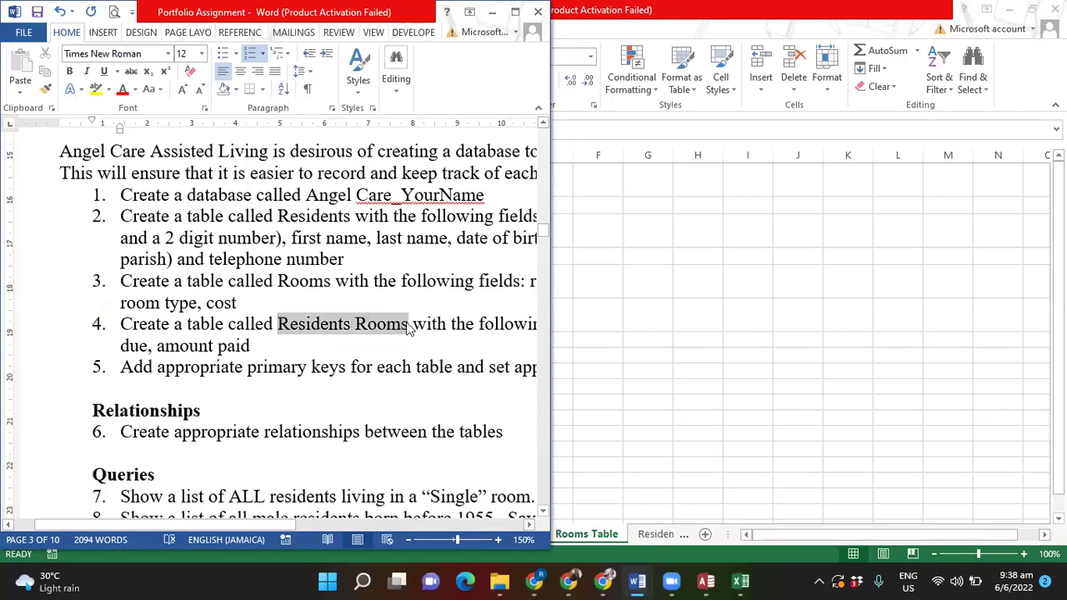
Switch to the Sample 2 Excel workup workbook and add a new worksheet named Residents Rooms2
key(alt+Tab)
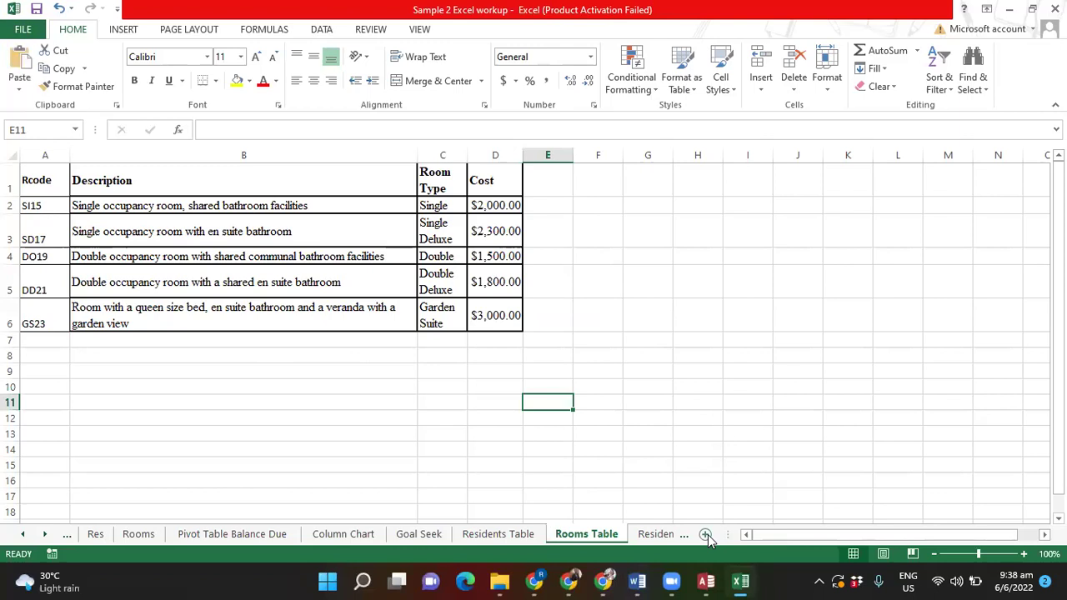
click(705, 534)
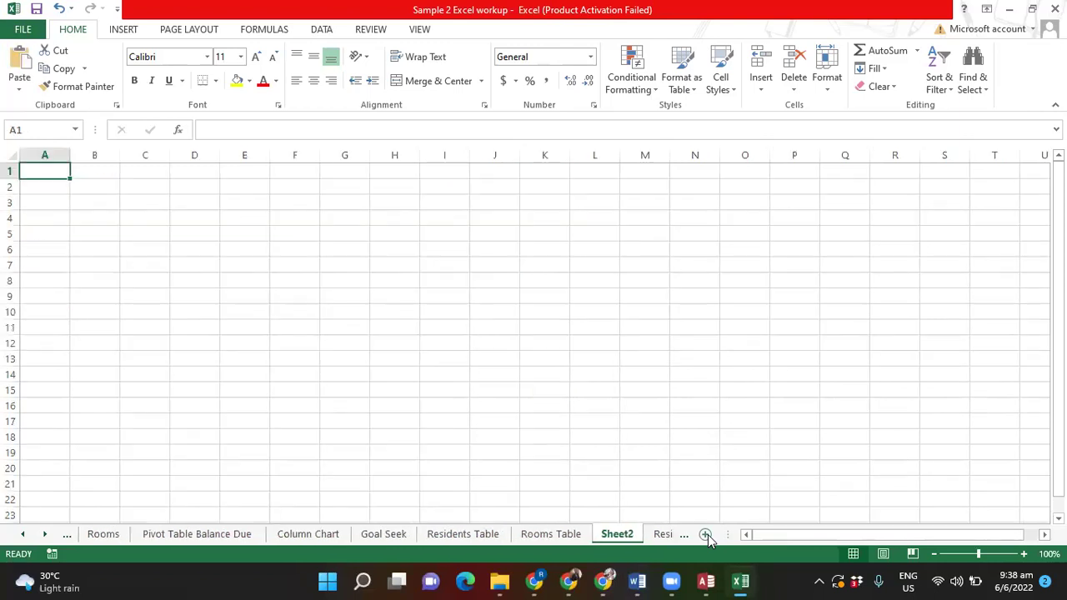
double_click(627, 534)
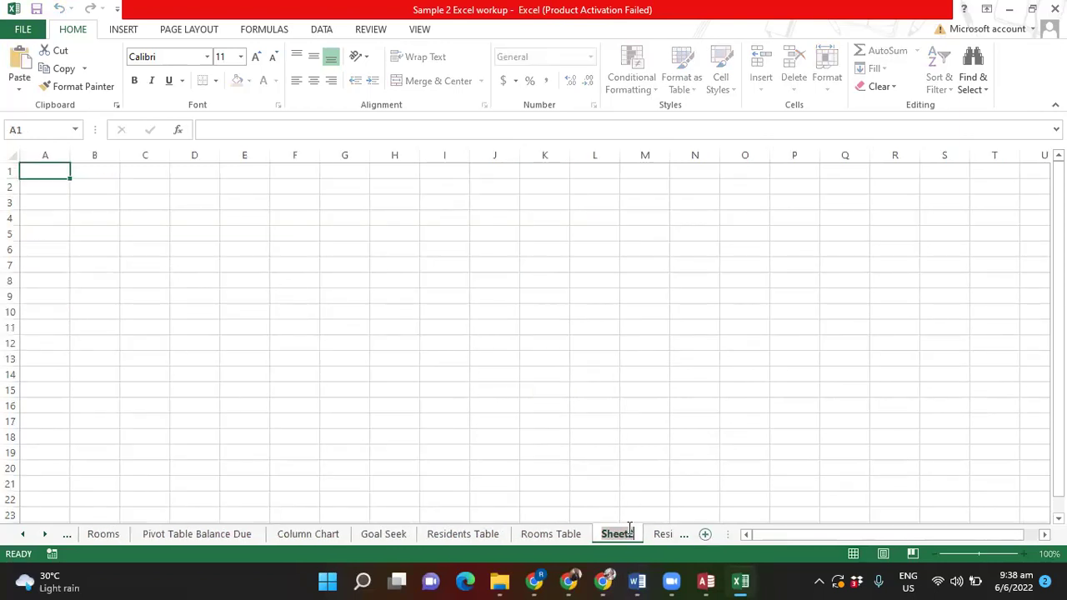
key(ctrl+v)
text(2)
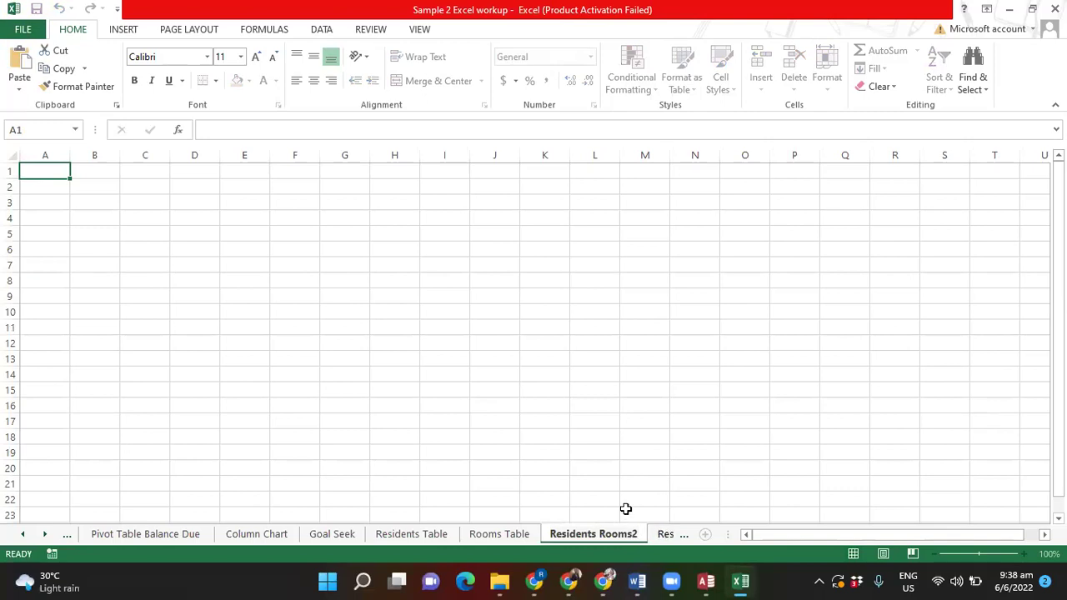
key(Return)
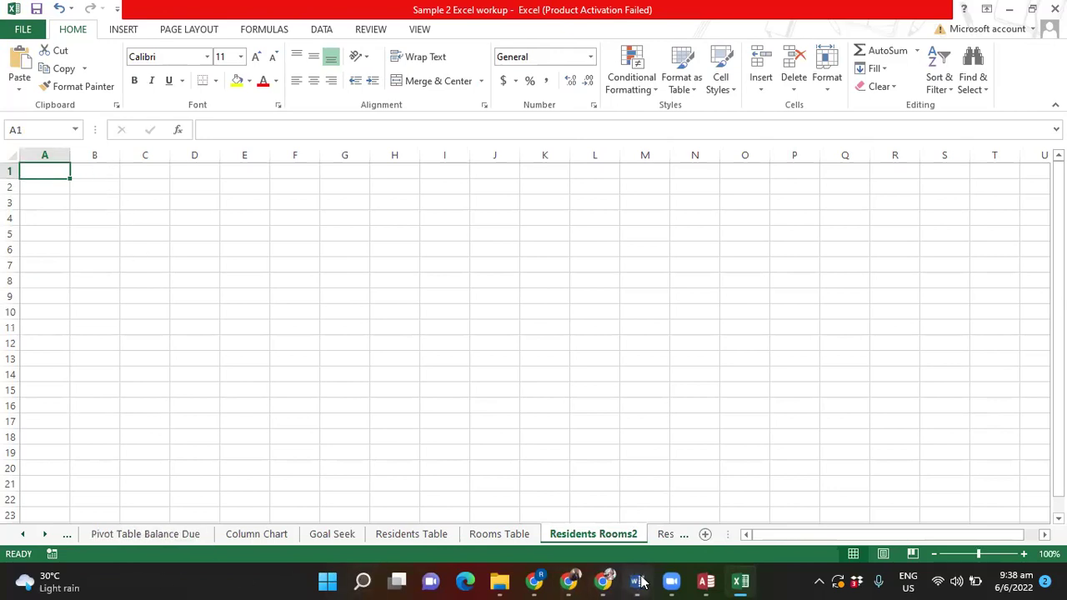
Check the Residents Rooms fields in the Word assignment, and copy ResNum cells A1:A11 from Excel's Residents Table sheet
mouse_move(624, 575)
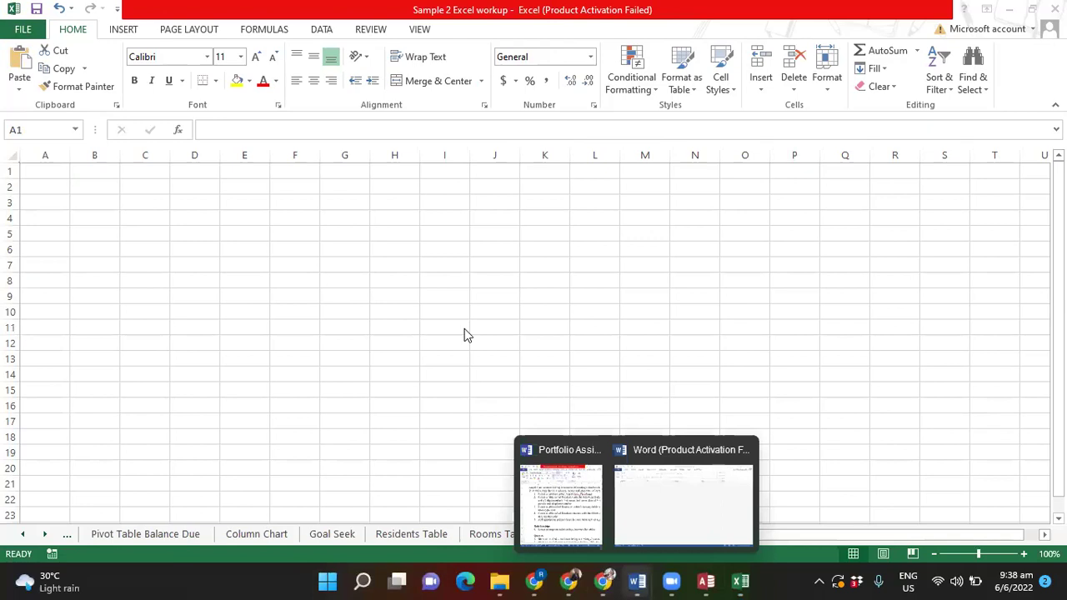
click(572, 514)
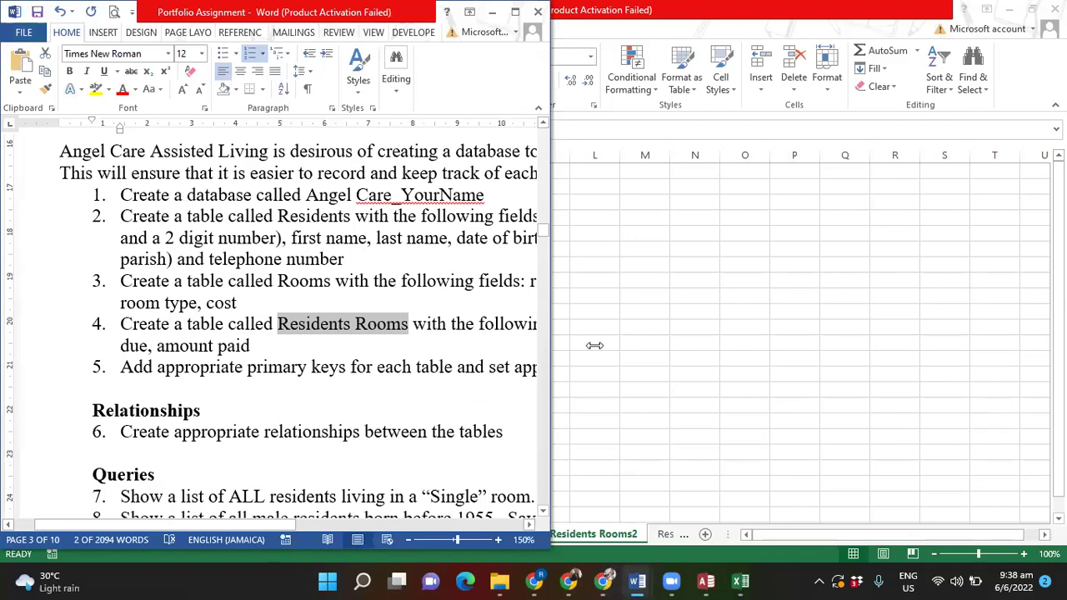
drag(595, 345, 1022, 345)
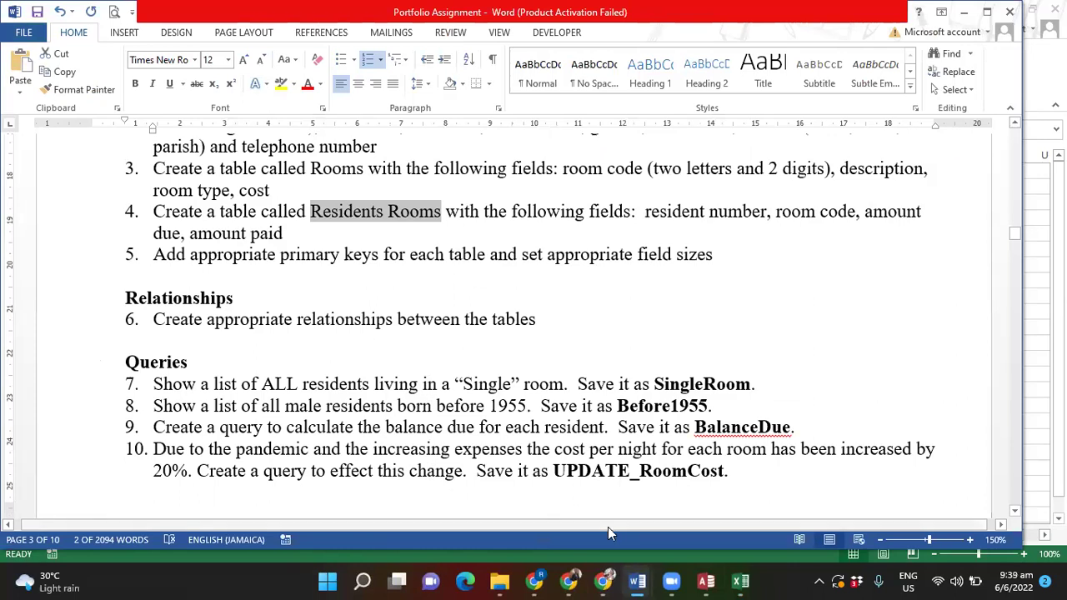
click(741, 581)
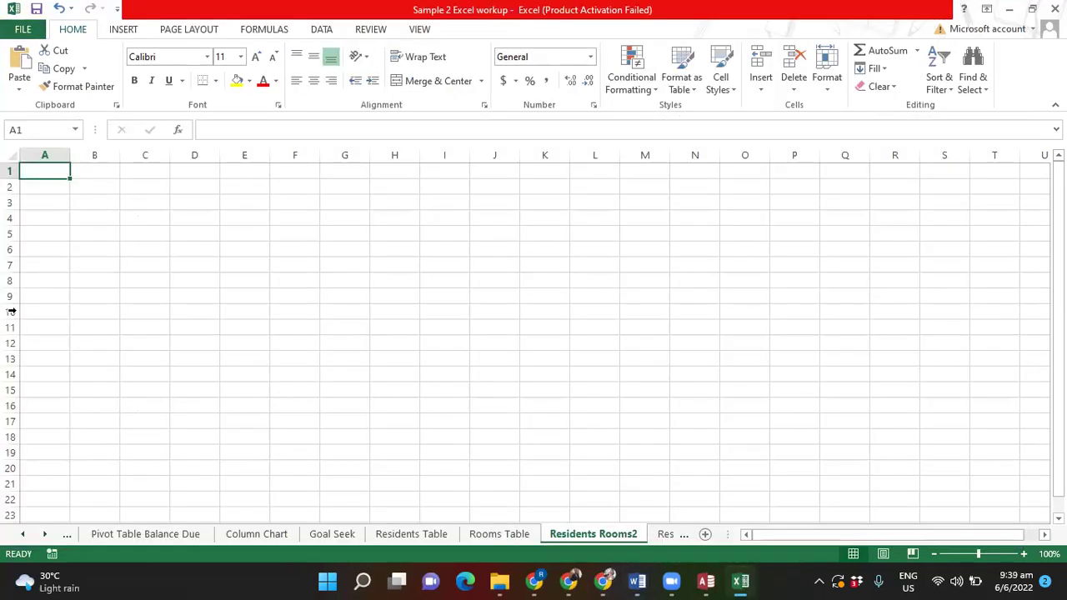
click(197, 424)
click(409, 538)
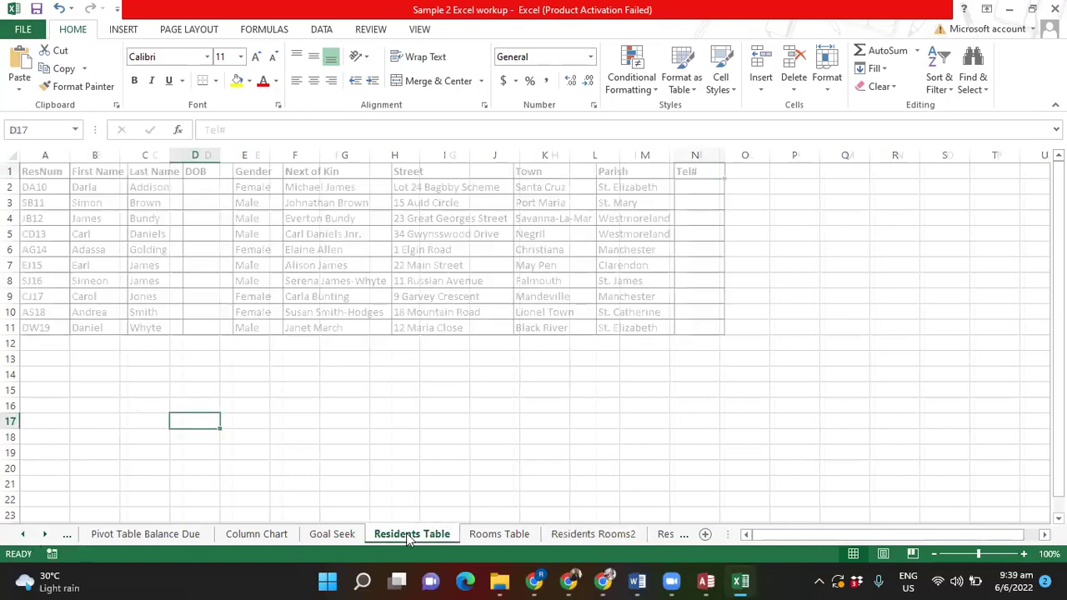
drag(27, 177, 41, 319)
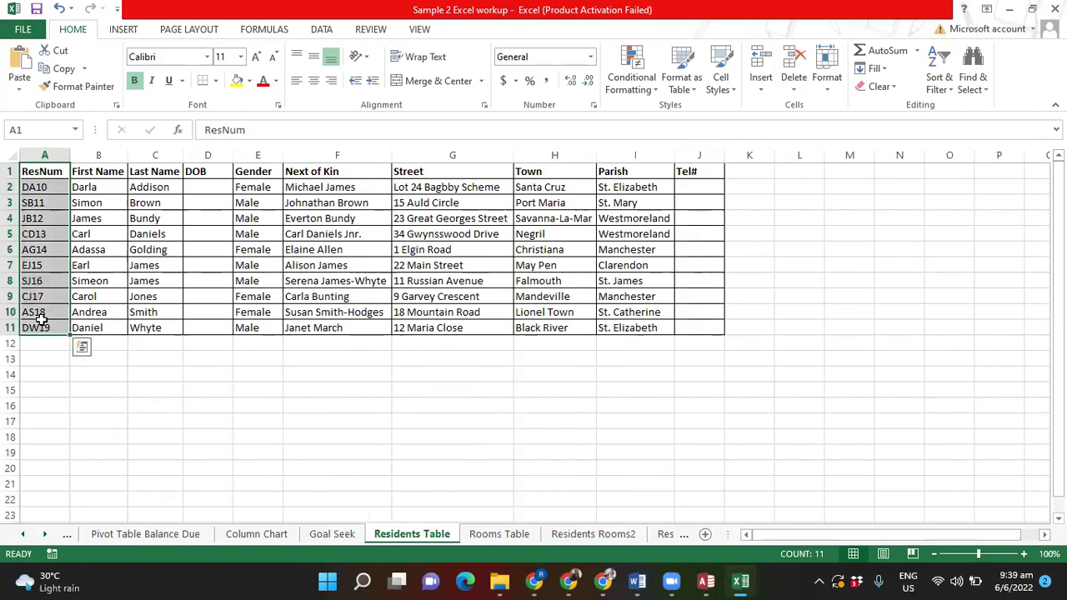
right_click(51, 184)
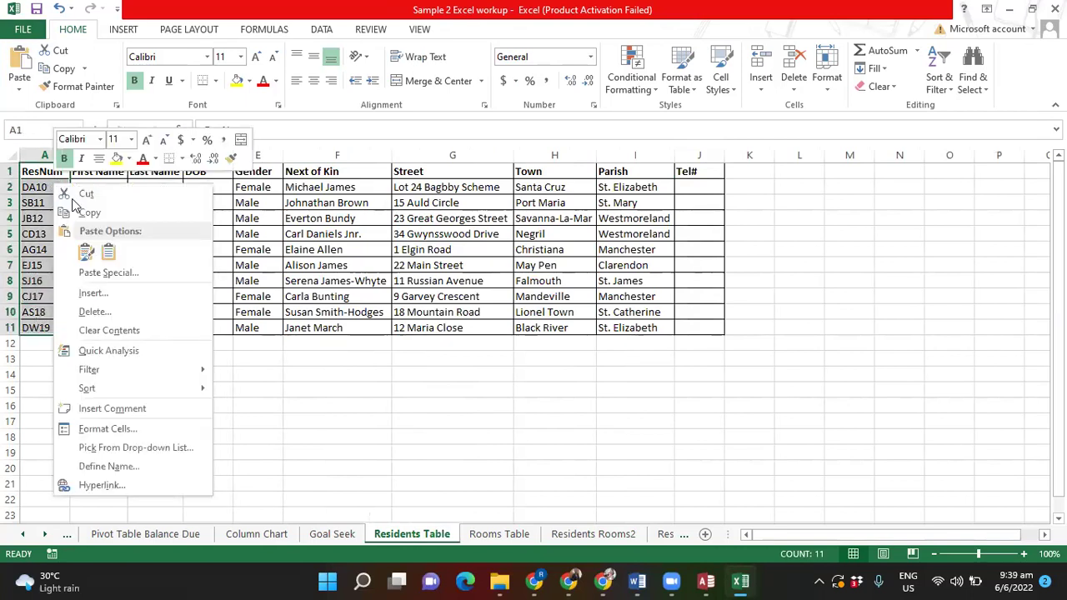
click(86, 211)
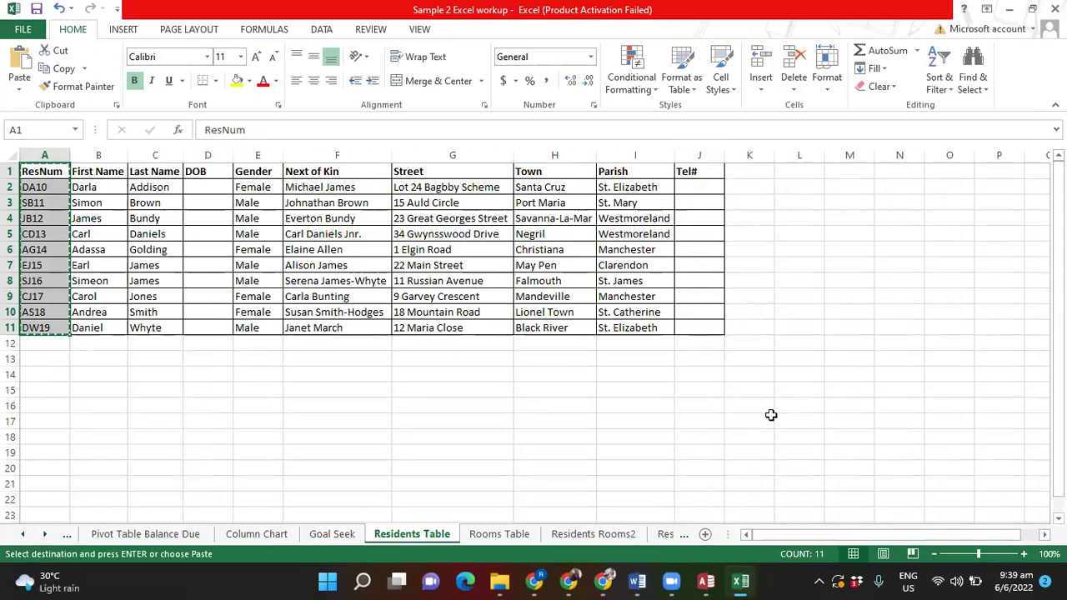
Paste the copied ResNum column into the Residents Rooms2 sheet starting at cell A1
click(669, 533)
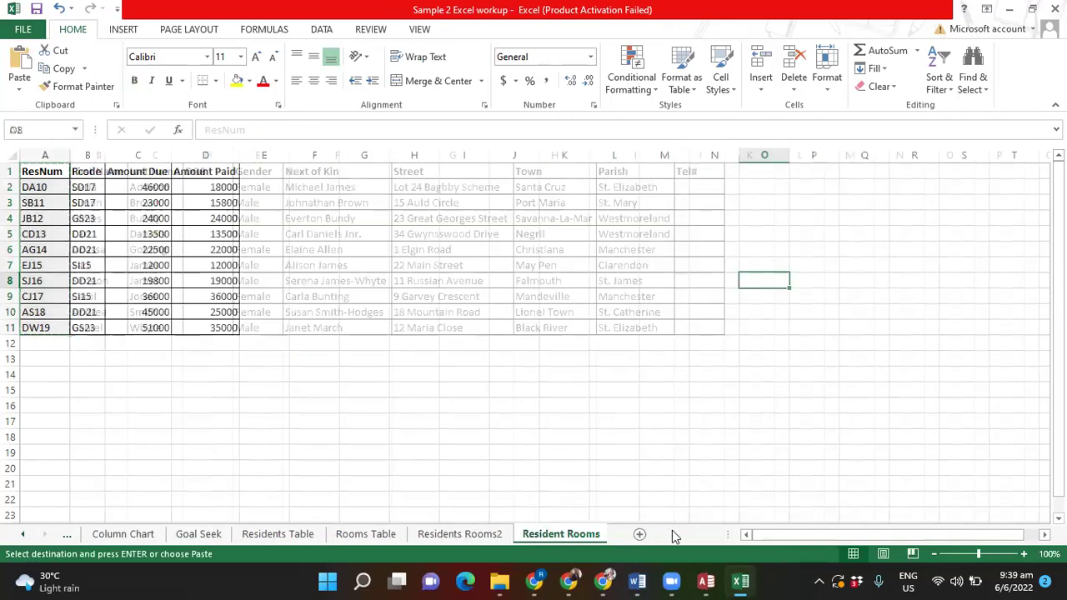
click(429, 534)
click(45, 171)
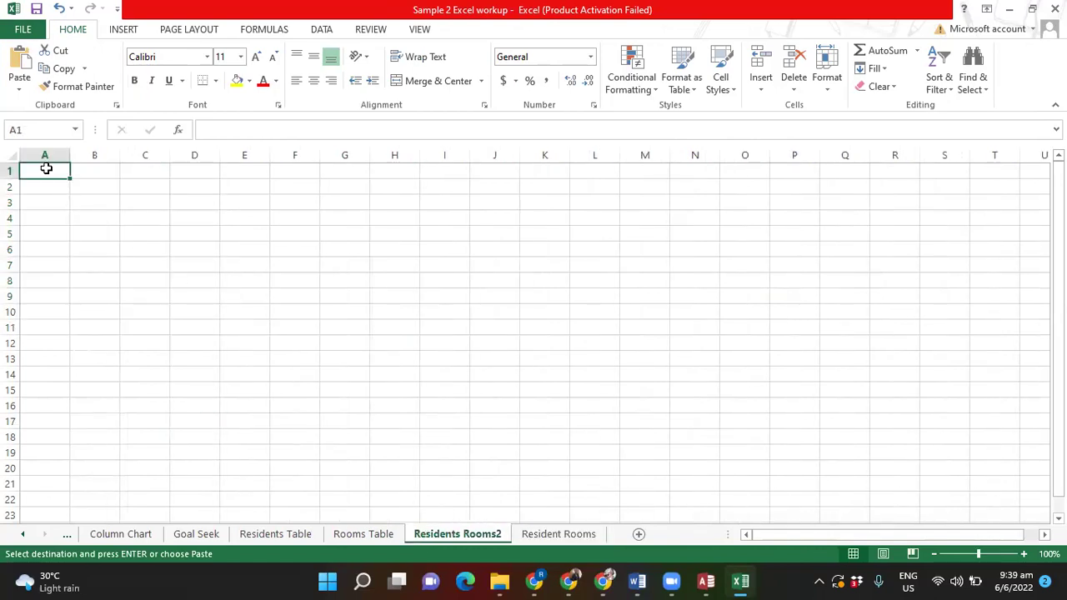
right_click(48, 171)
click(77, 239)
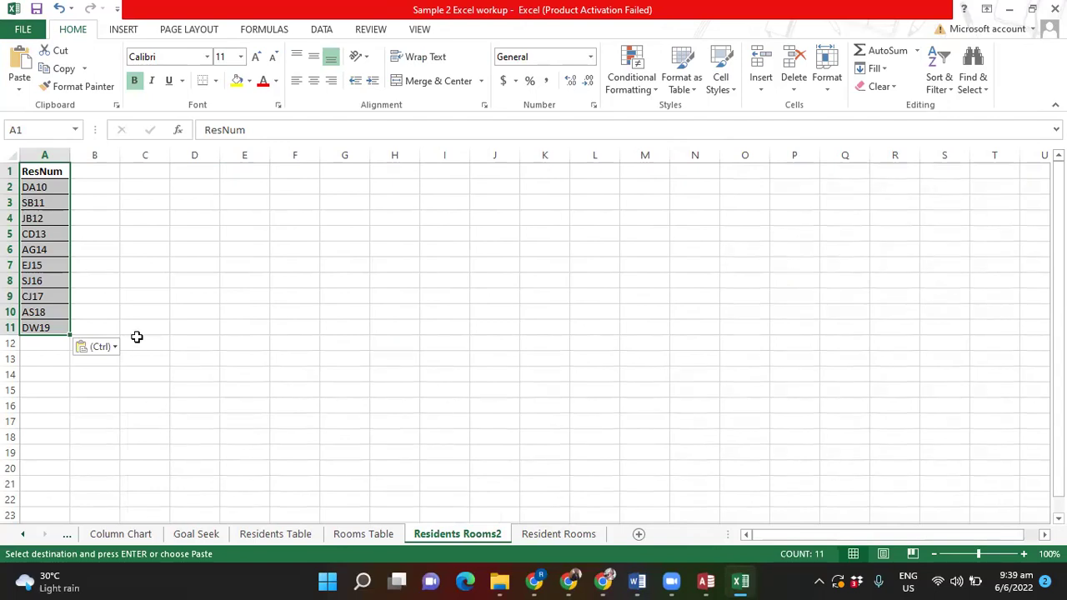
Enter the heading "Room Code" in cell B1 and fit column B's width to it
click(92, 170)
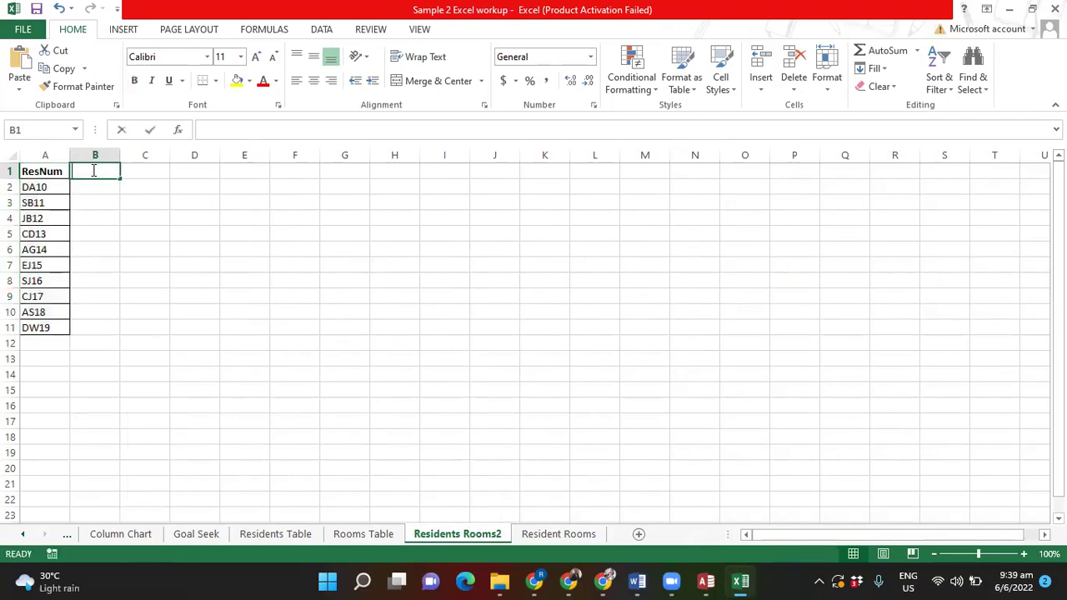
text(Room Code)
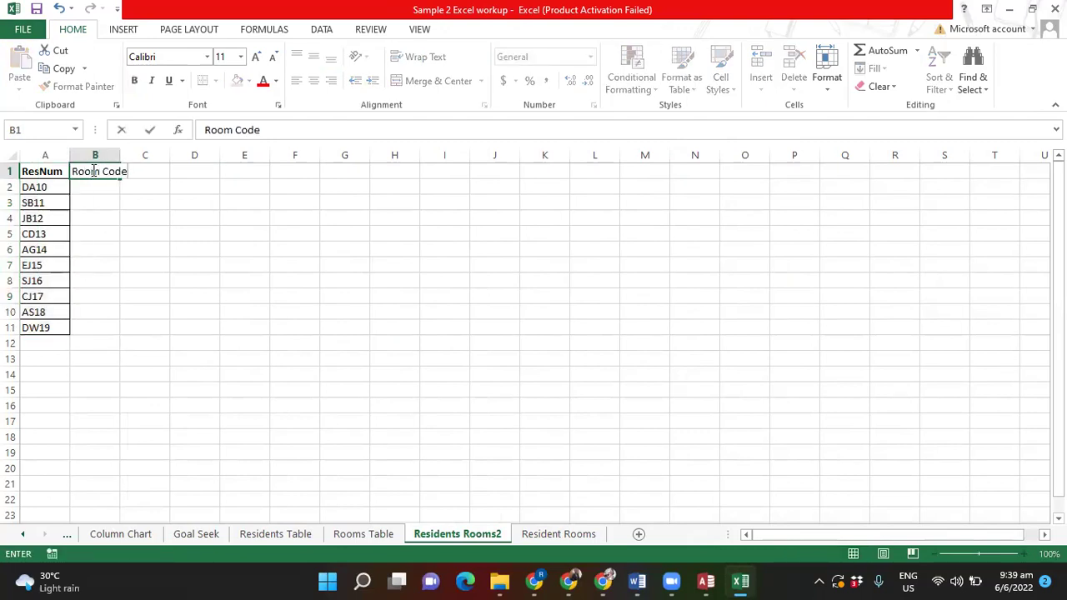
double_click(118, 153)
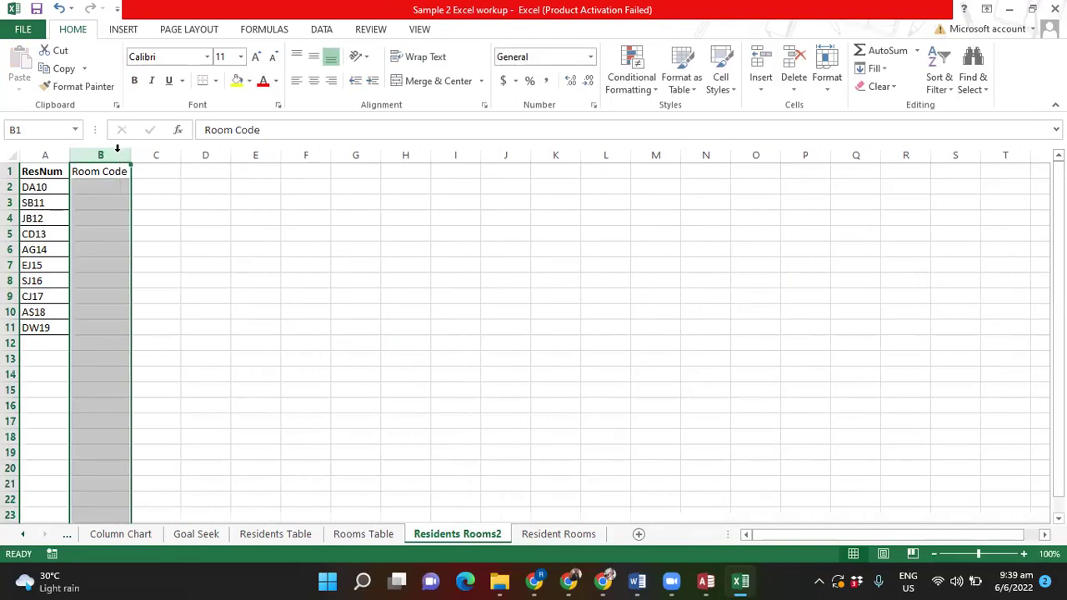
Copy the Amount Due JMD$ cells M6:M16, including the heading, from the Residents sheet
click(141, 167)
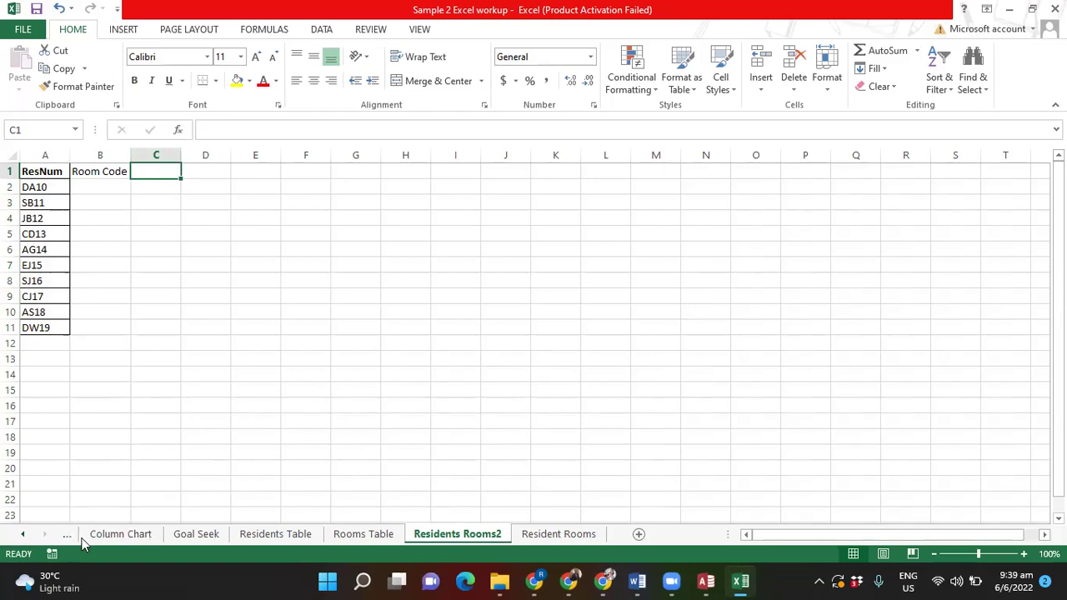
click(25, 534)
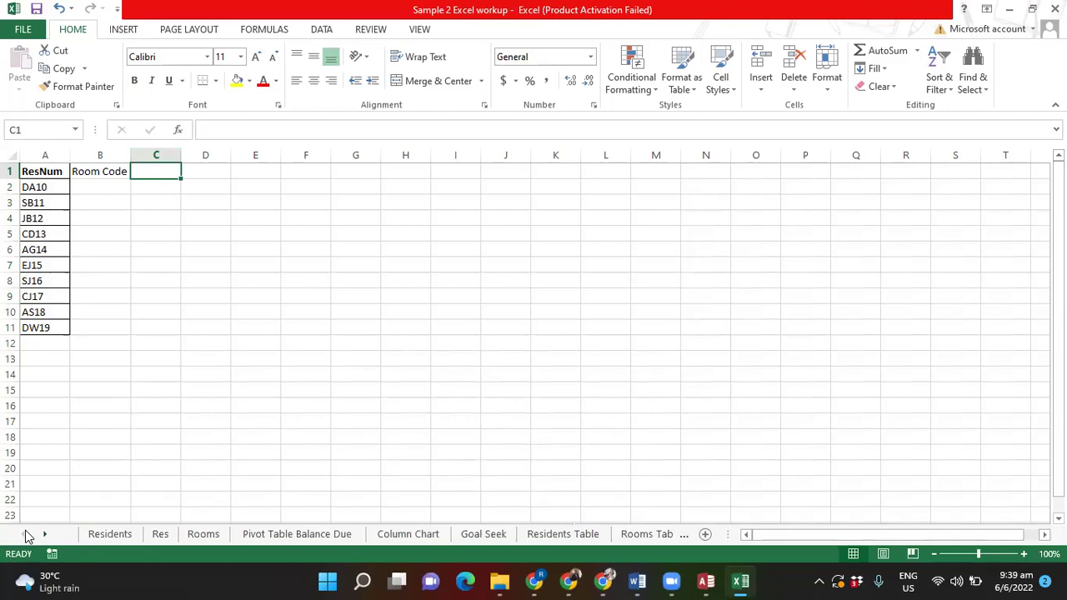
click(113, 534)
click(871, 231)
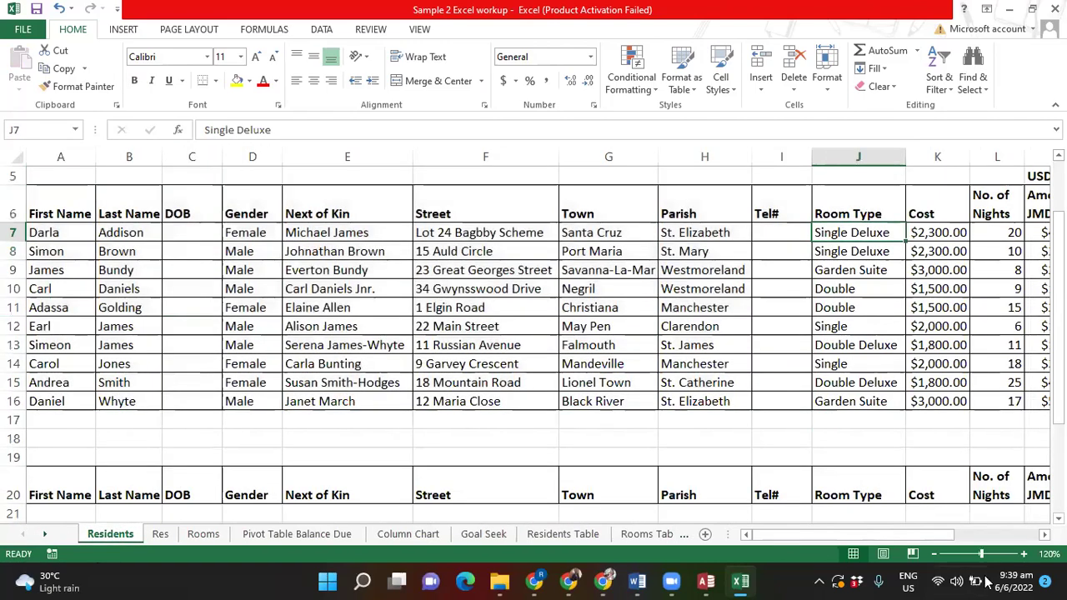
scroll(878, 534, right, 5)
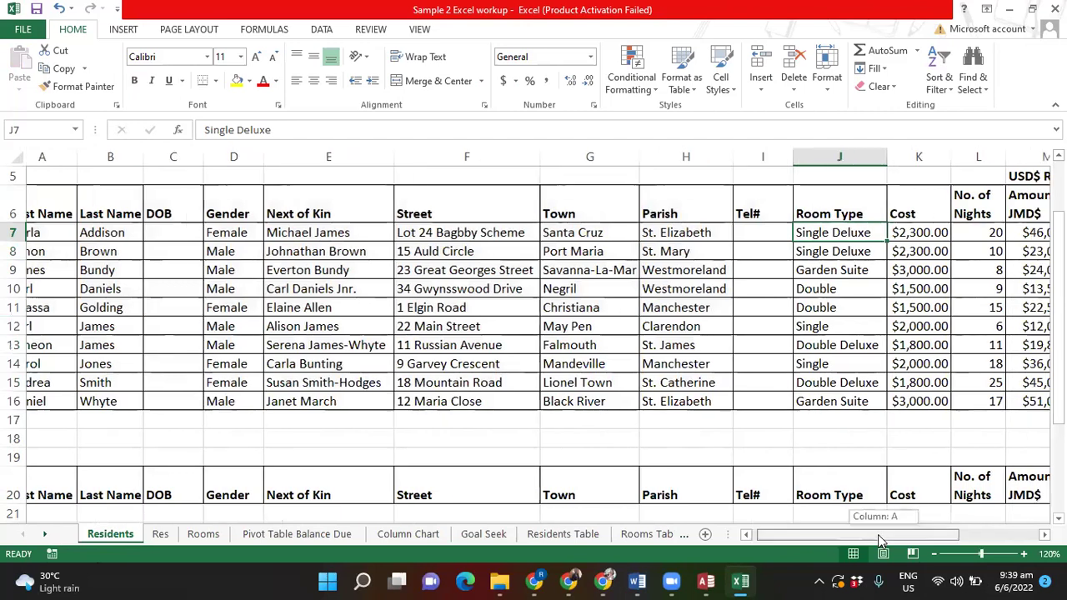
drag(878, 535, 878, 534)
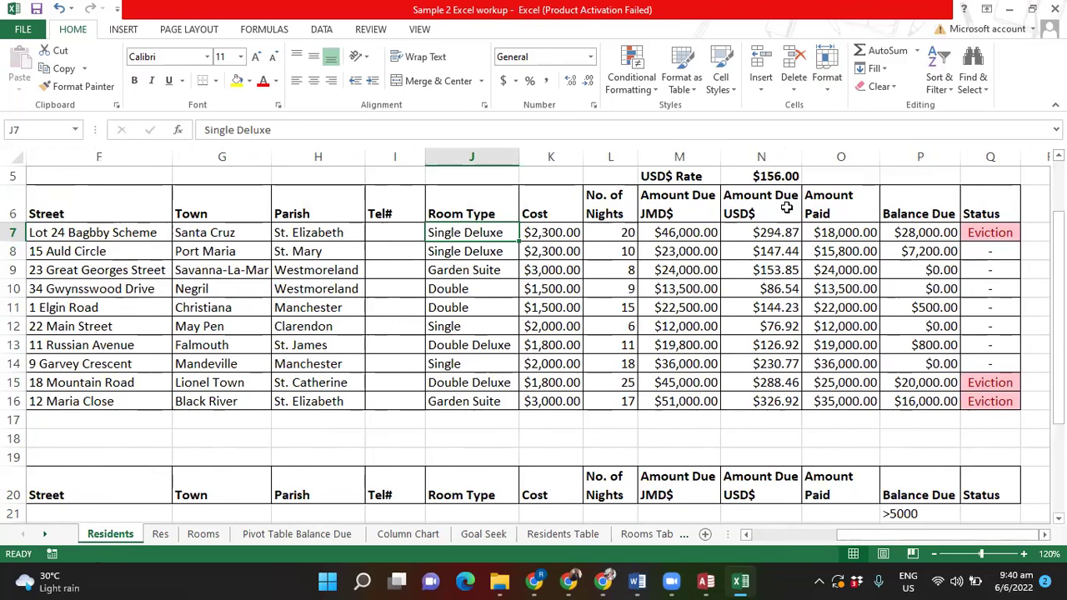
drag(659, 200, 682, 390)
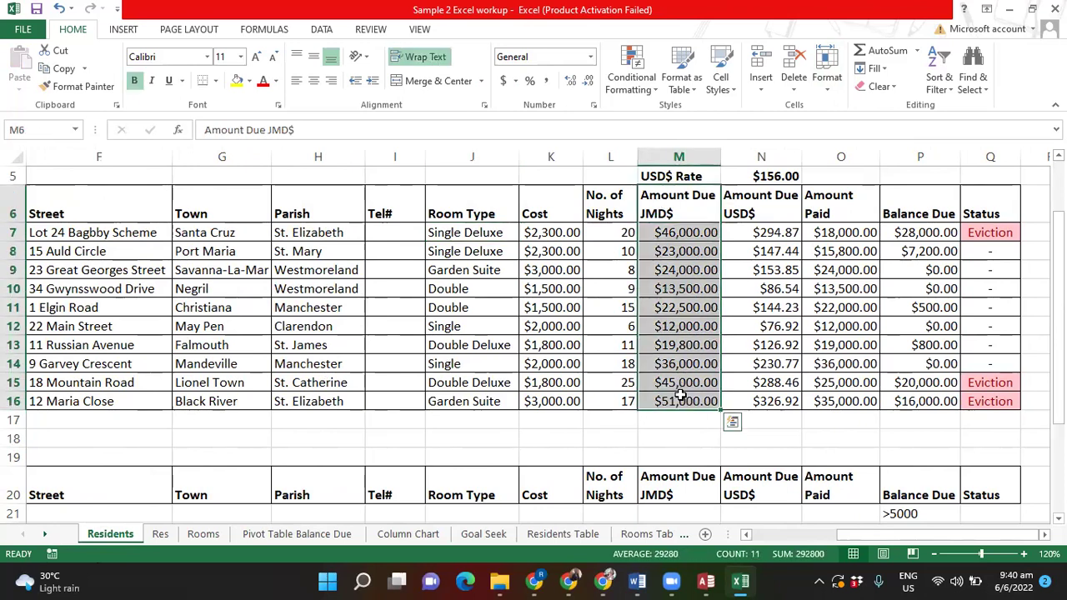
right_click(672, 345)
click(722, 64)
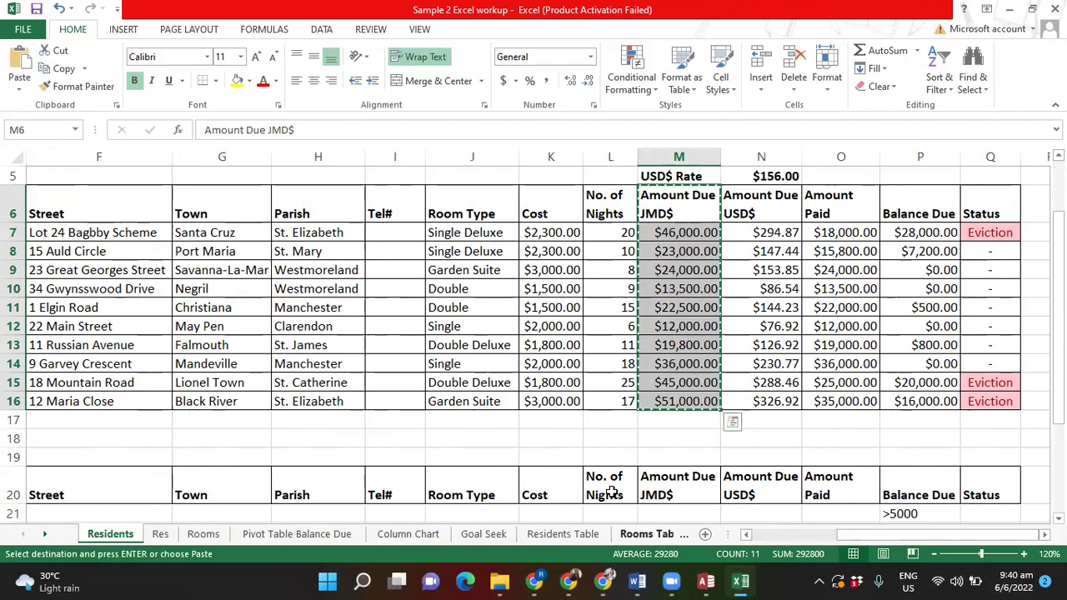
Paste the copied Amount Due JMD$ column as values into the Residents Rooms2 sheet starting at cell C1
click(697, 435)
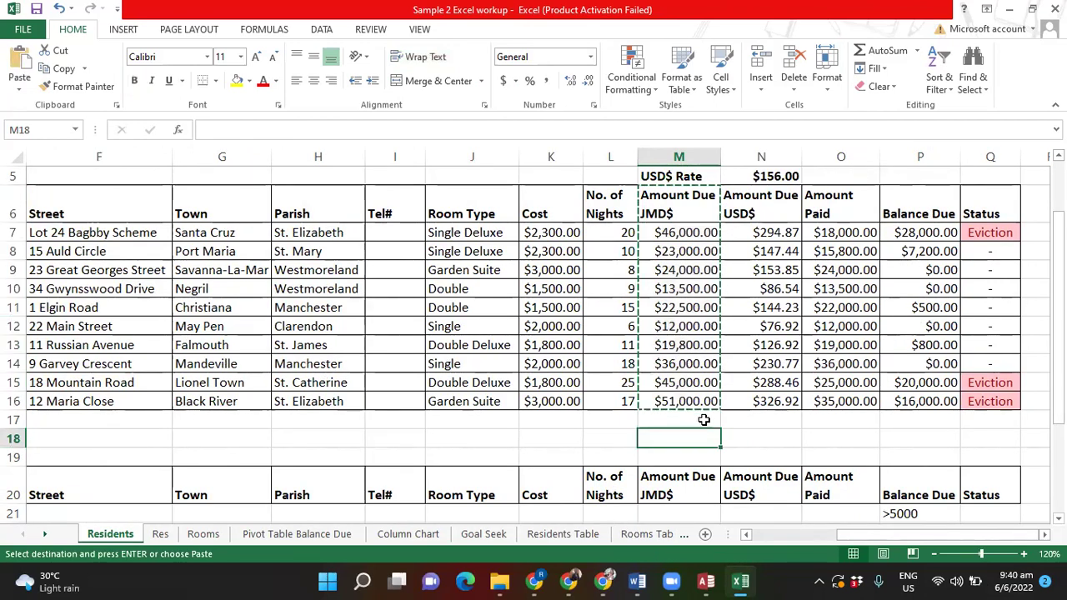
scroll(696, 435, down, 3)
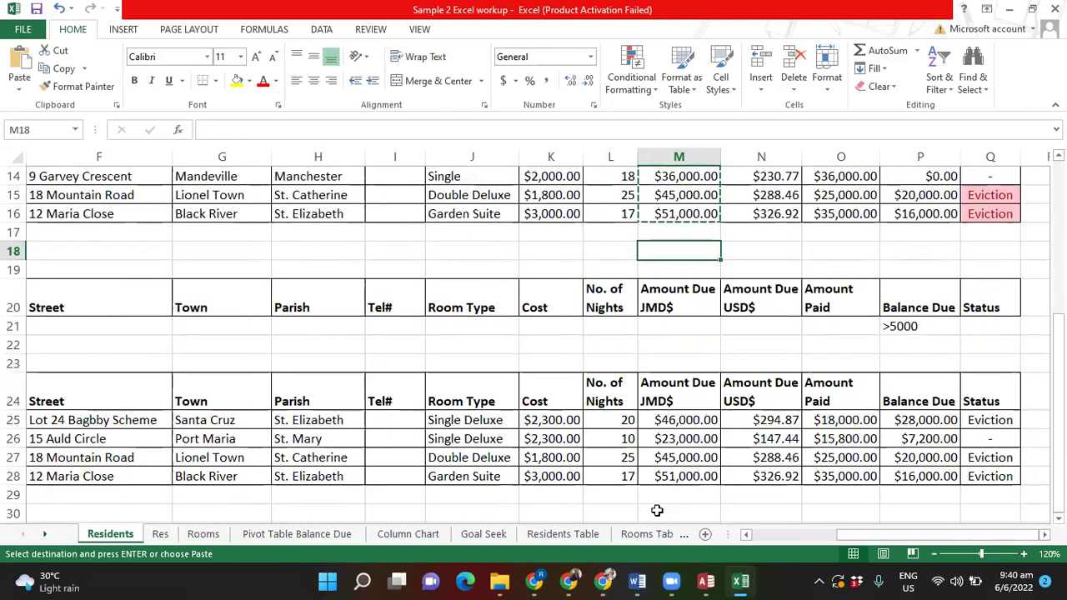
drag(732, 530, 878, 536)
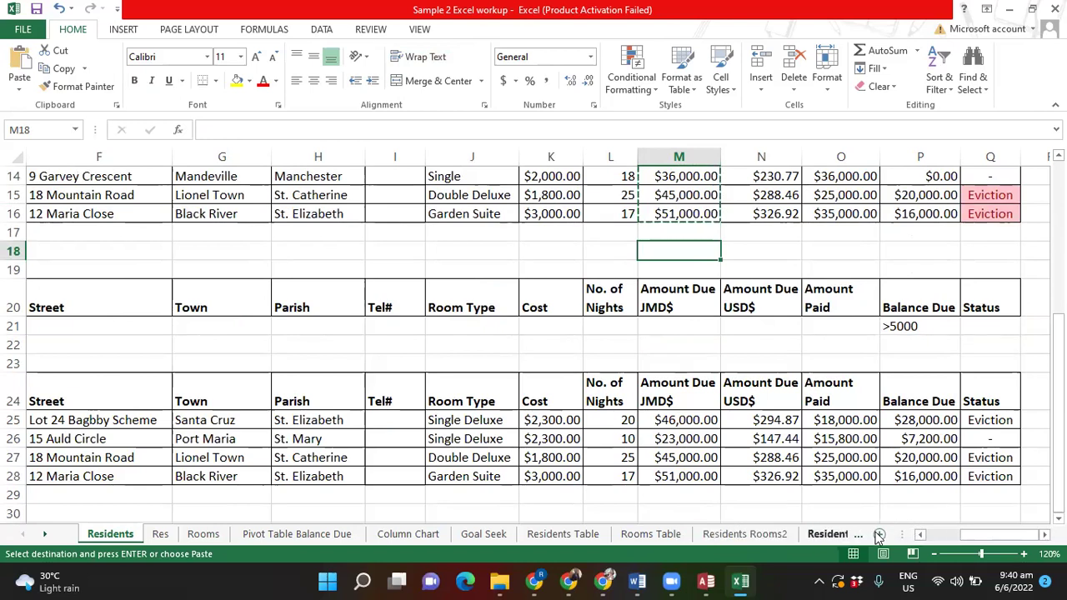
click(744, 534)
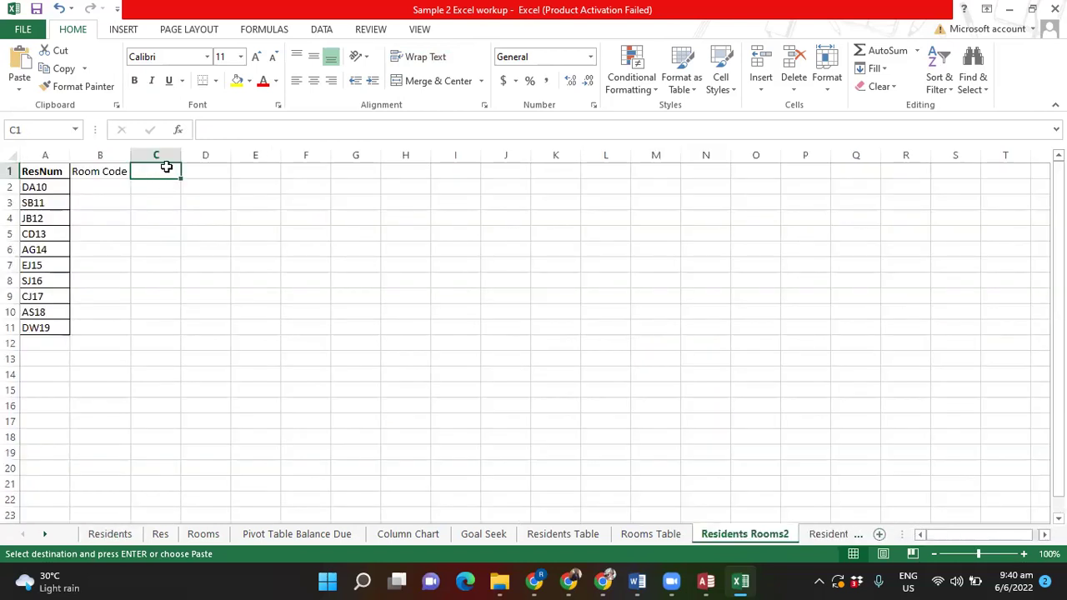
right_click(167, 167)
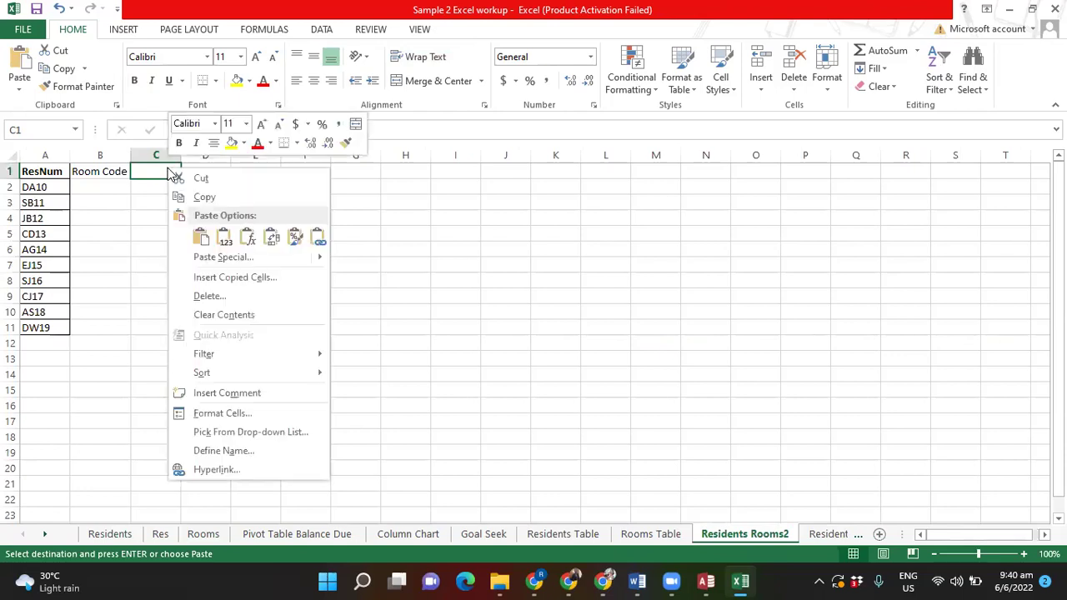
click(200, 240)
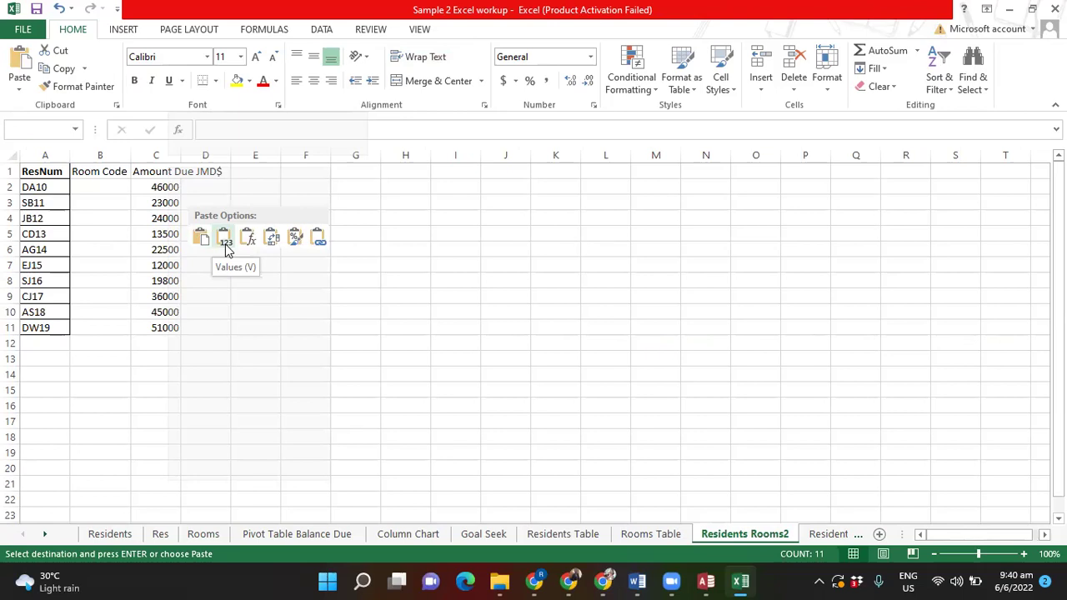
click(225, 241)
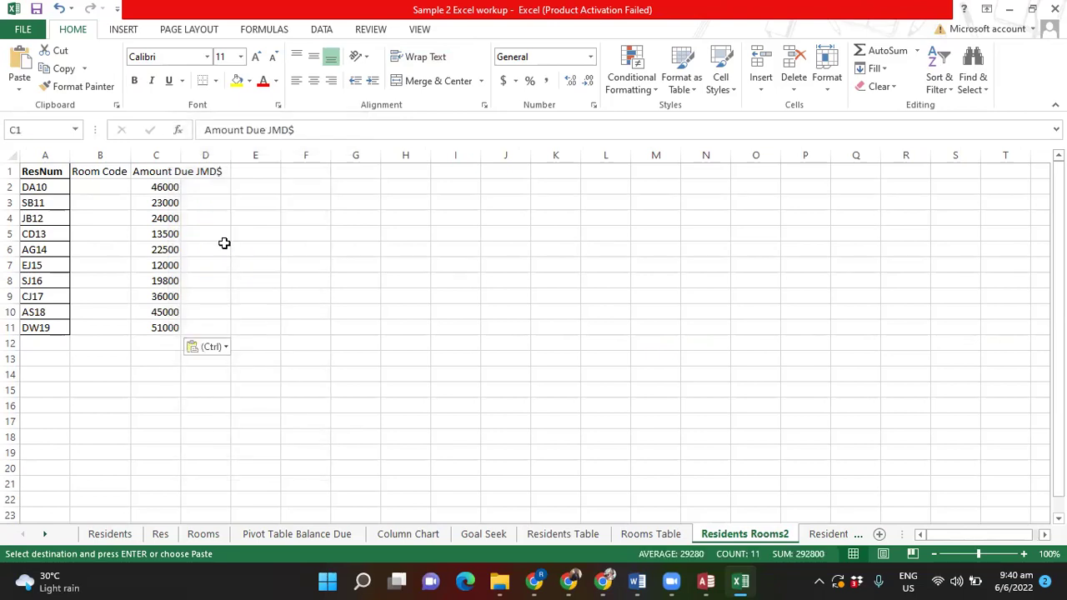
Shorten the heading in cell C1 to "Amount Due"
click(304, 130)
key(BackSpace)
key(BackSpace)
key(BackSpace)
key(BackSpace)
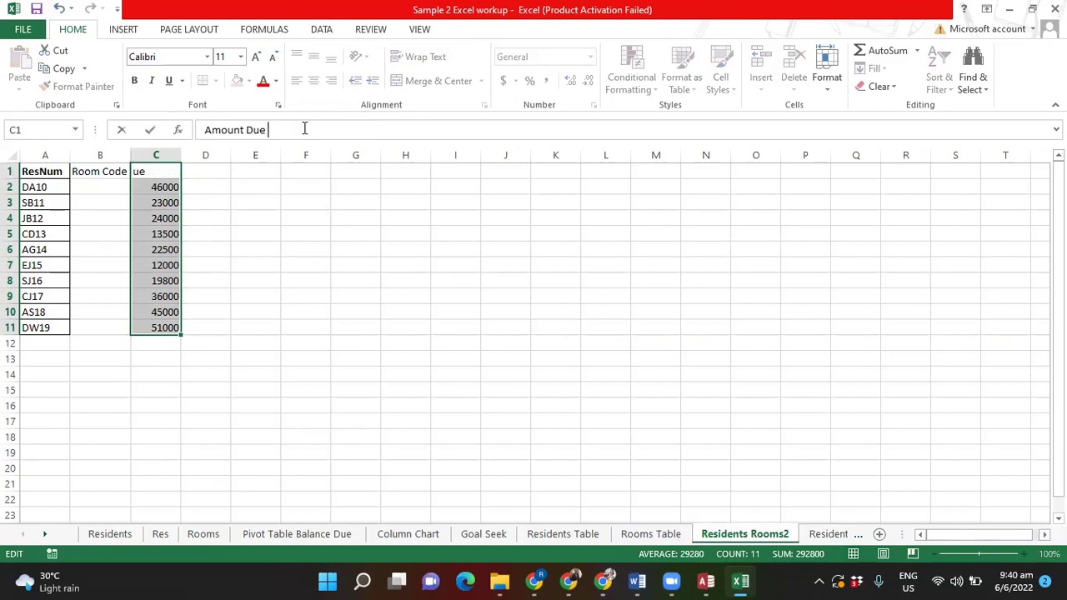
click(267, 236)
Copy the Amount Paid cells O6:O16, including the heading, from the Residents sheet
click(217, 170)
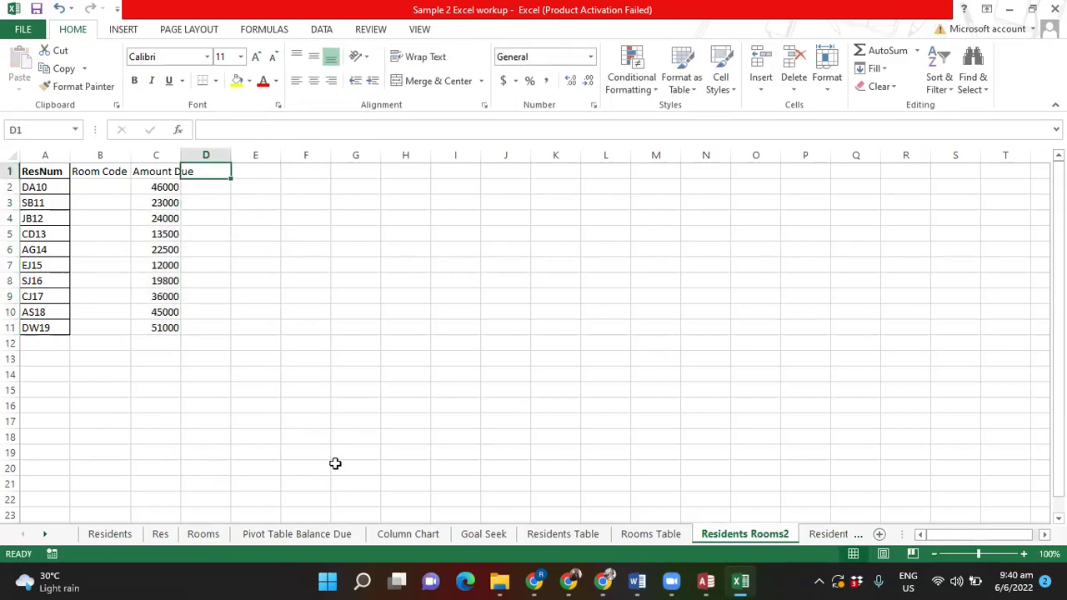
click(100, 537)
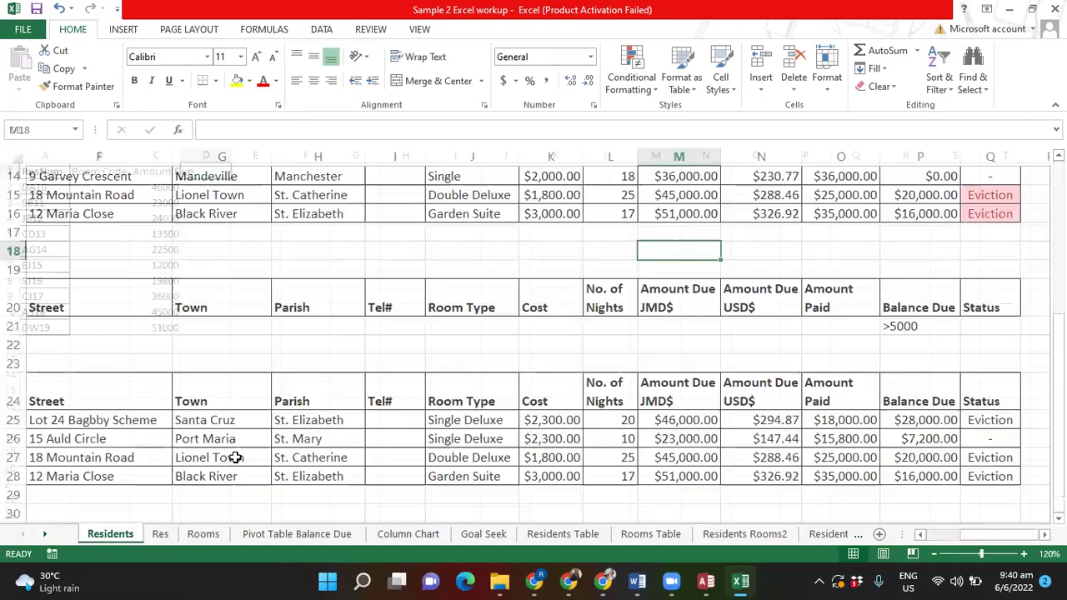
scroll(843, 269, up, 3)
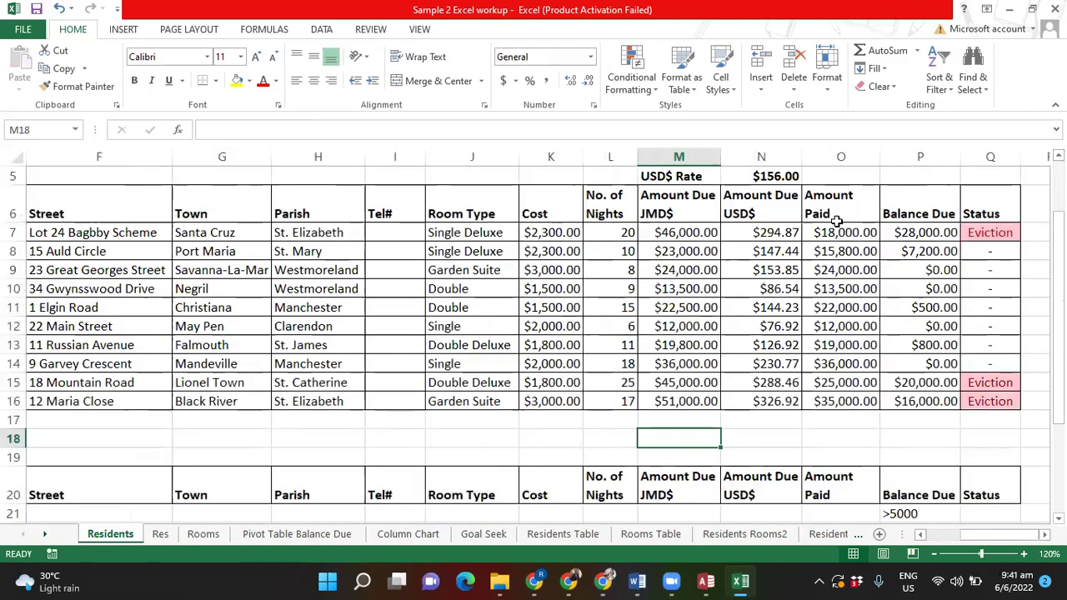
drag(830, 205, 854, 406)
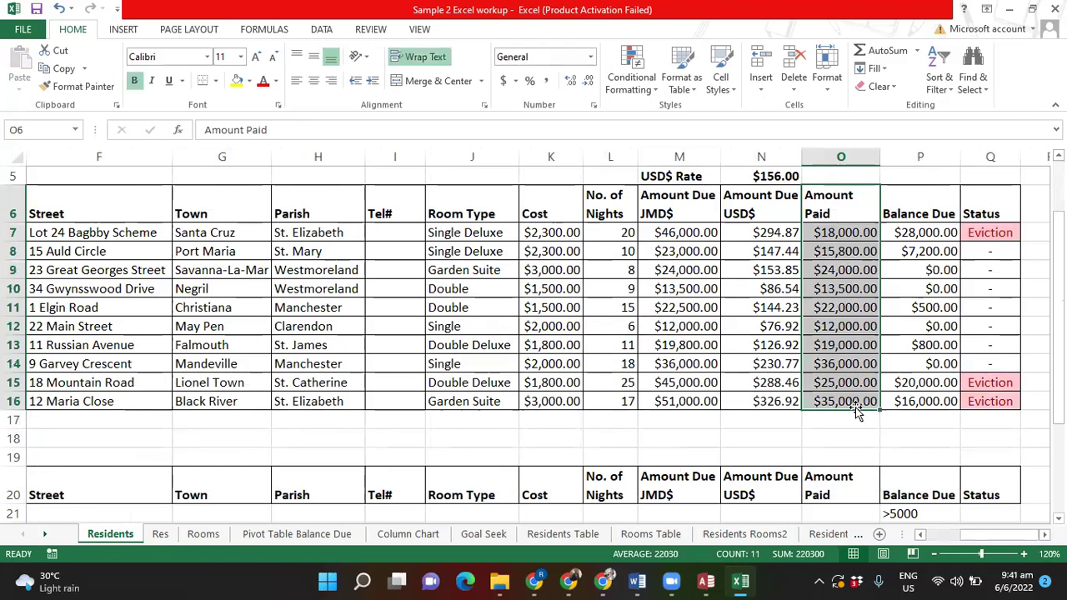
right_click(847, 354)
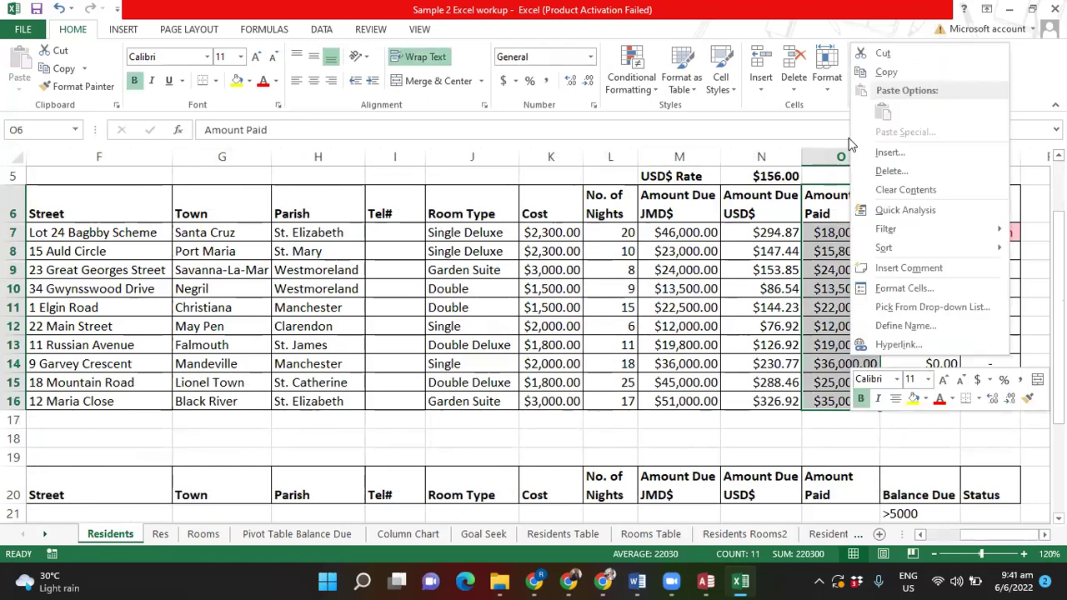
click(886, 73)
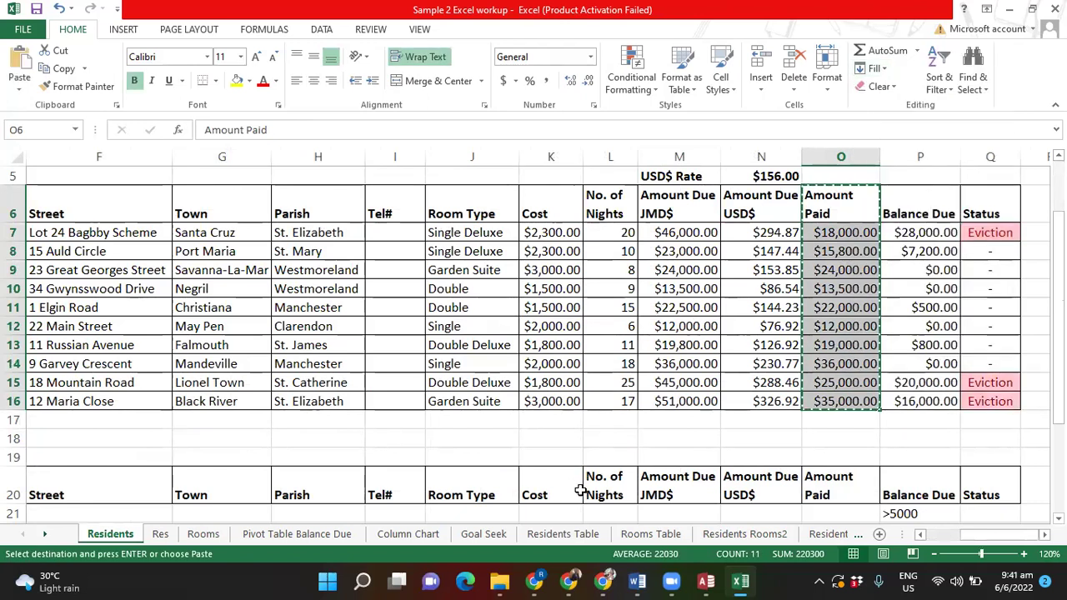
Paste the copied Amount Paid column as values into the Residents Rooms2 sheet starting at cell D1
click(708, 533)
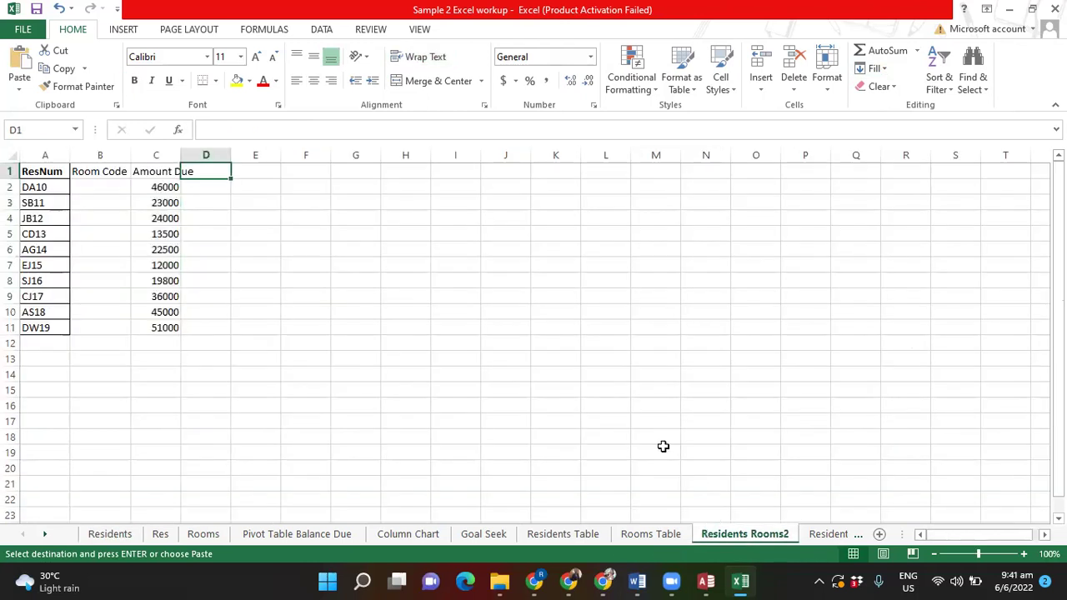
right_click(205, 171)
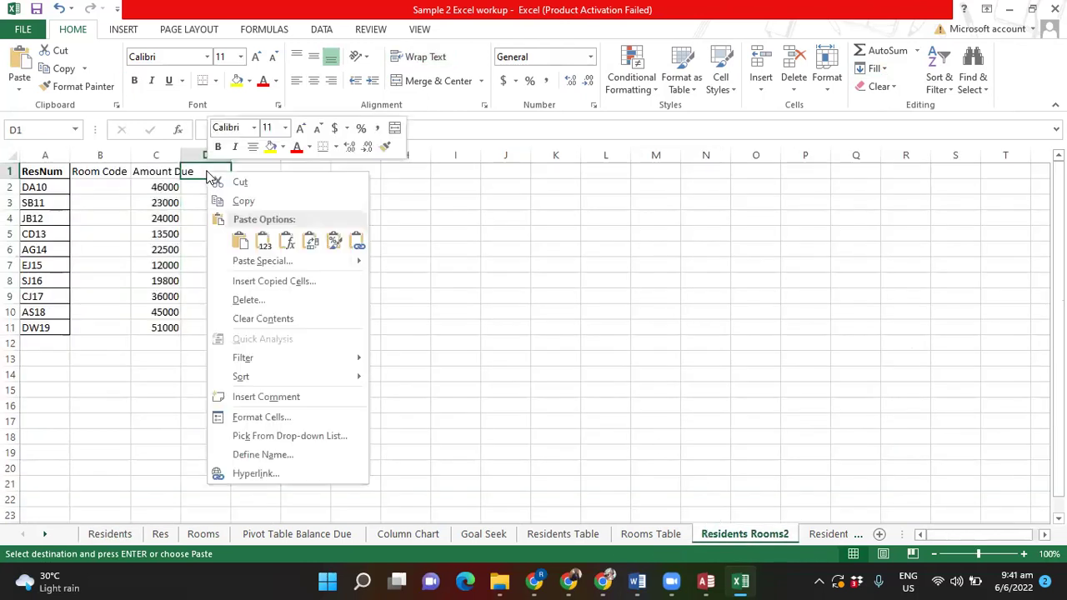
click(264, 249)
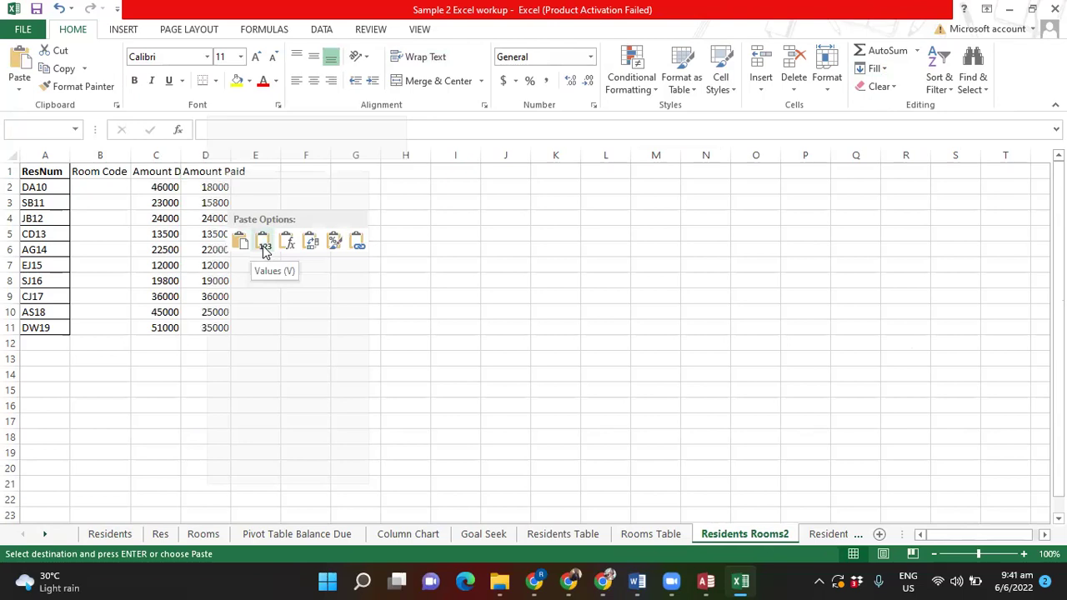
click(510, 267)
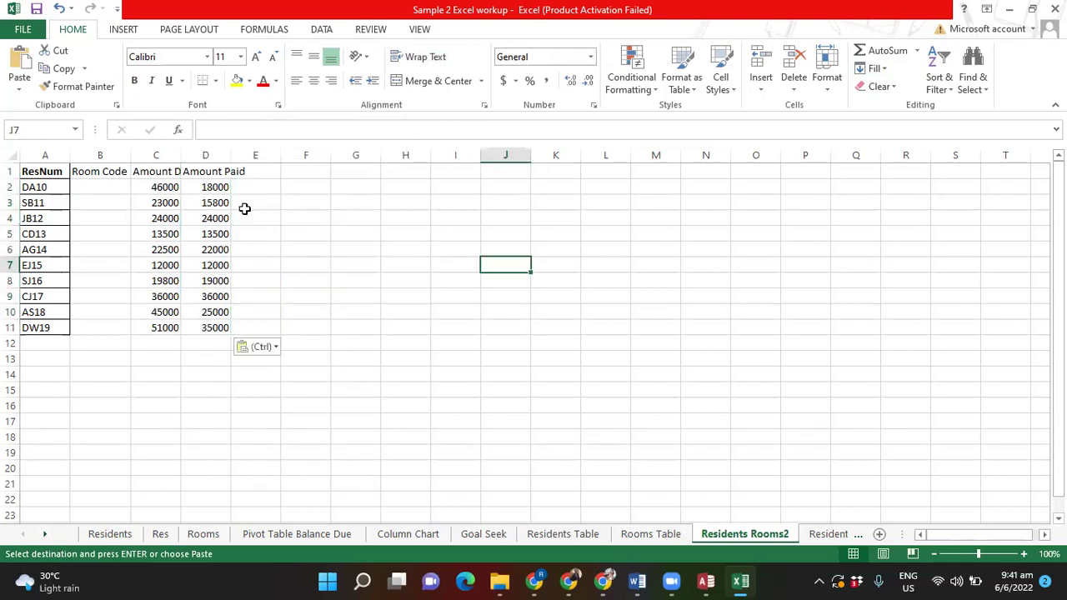
Format the amounts in cells C2:D11 as Currency
drag(164, 187, 191, 329)
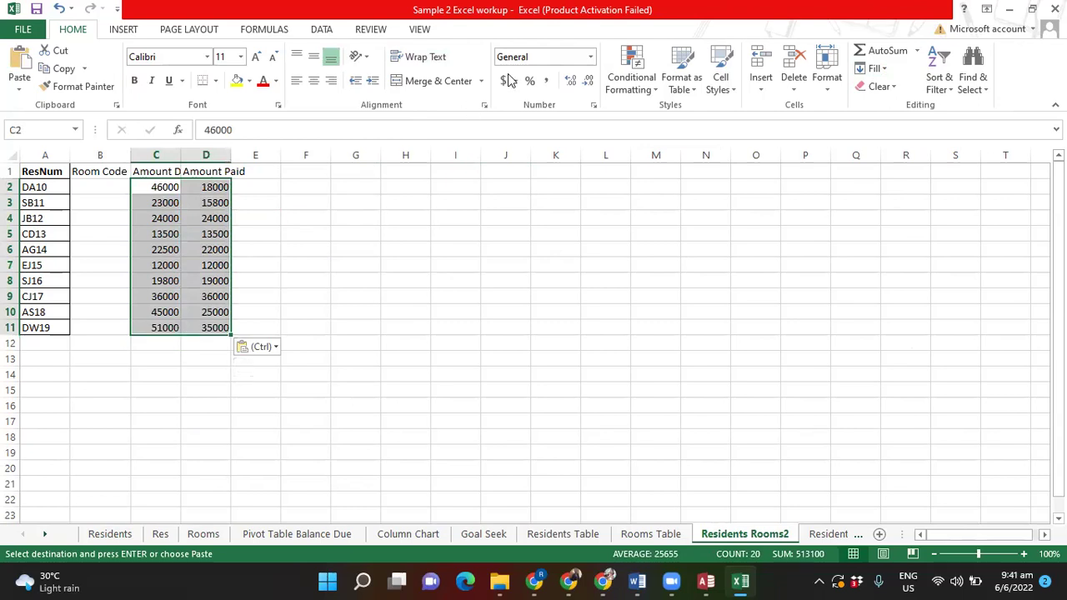
click(590, 56)
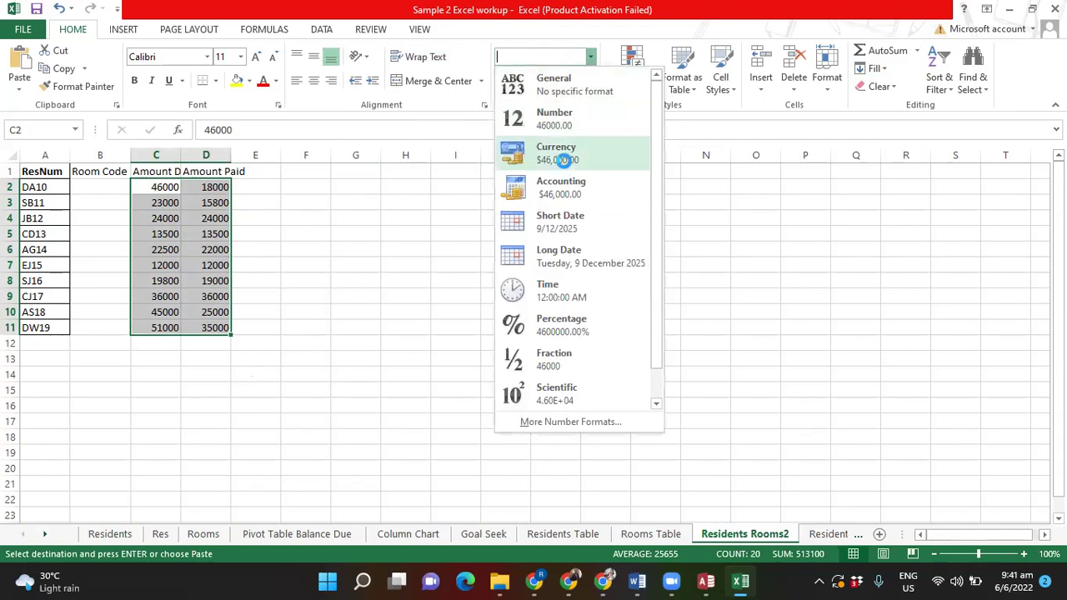
key(Escape)
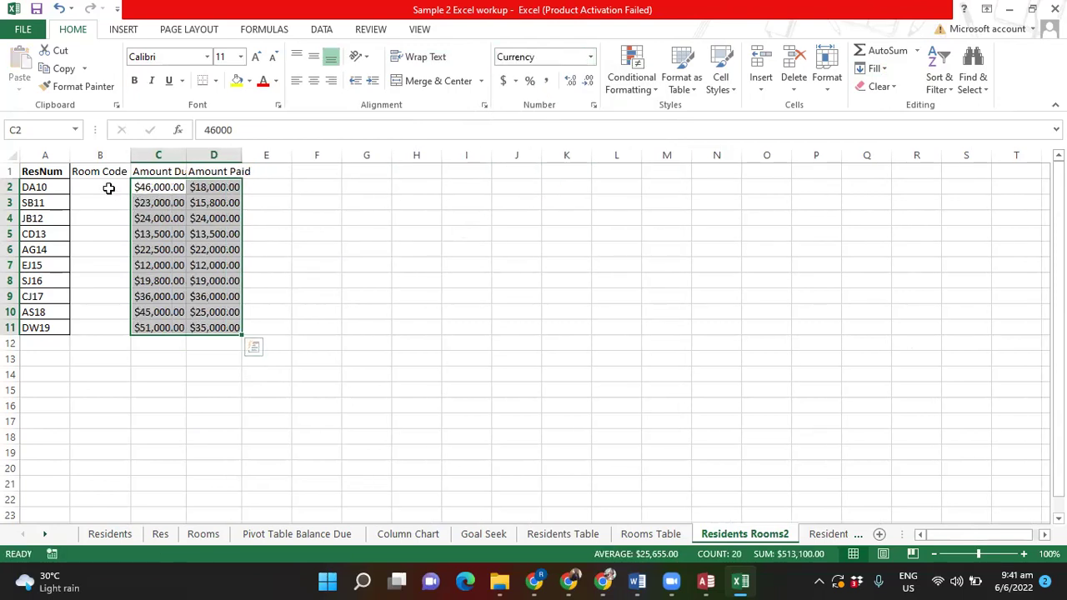
Check the Rooms and Rooms Table sheets for the code belonging to each room type
click(109, 188)
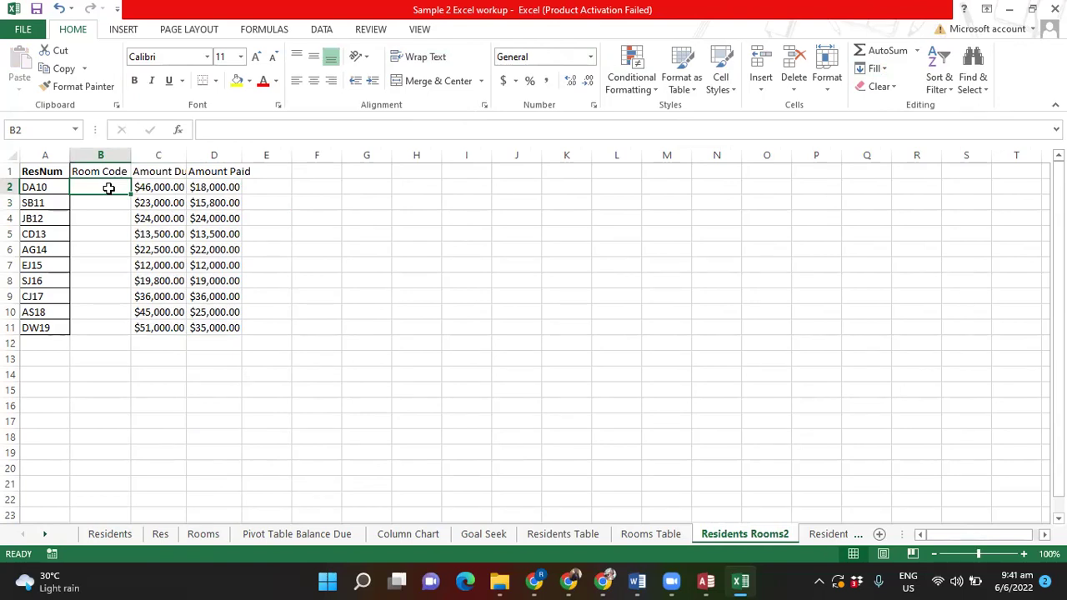
click(204, 534)
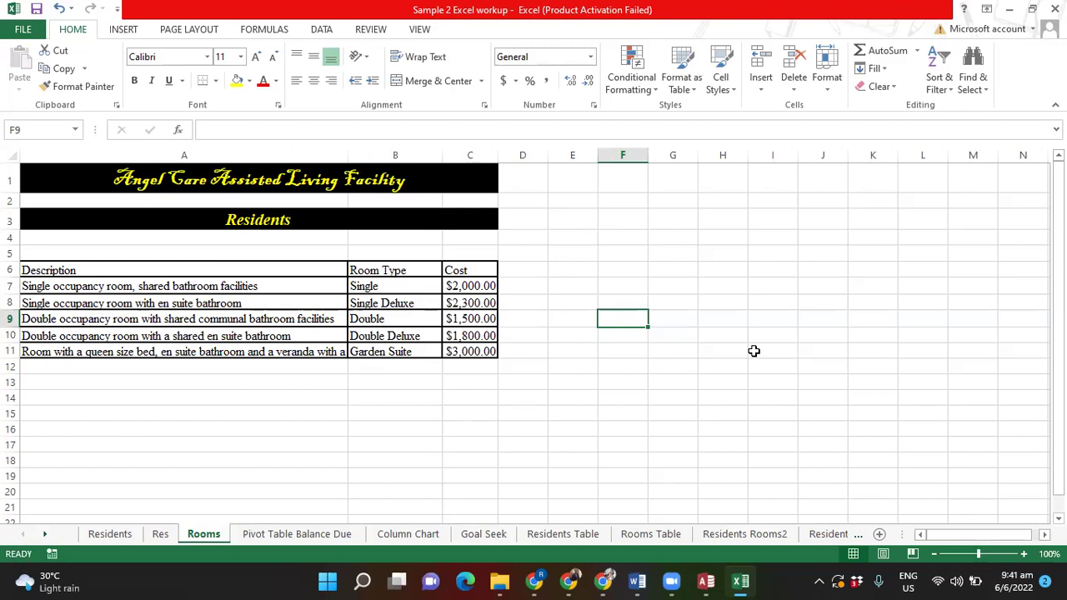
click(651, 534)
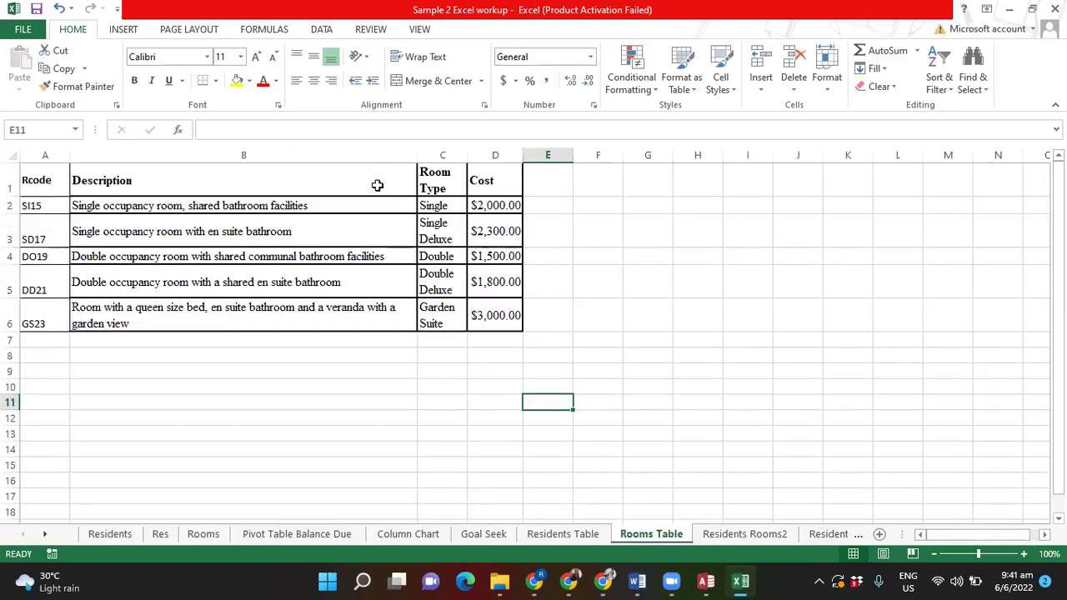
click(37, 205)
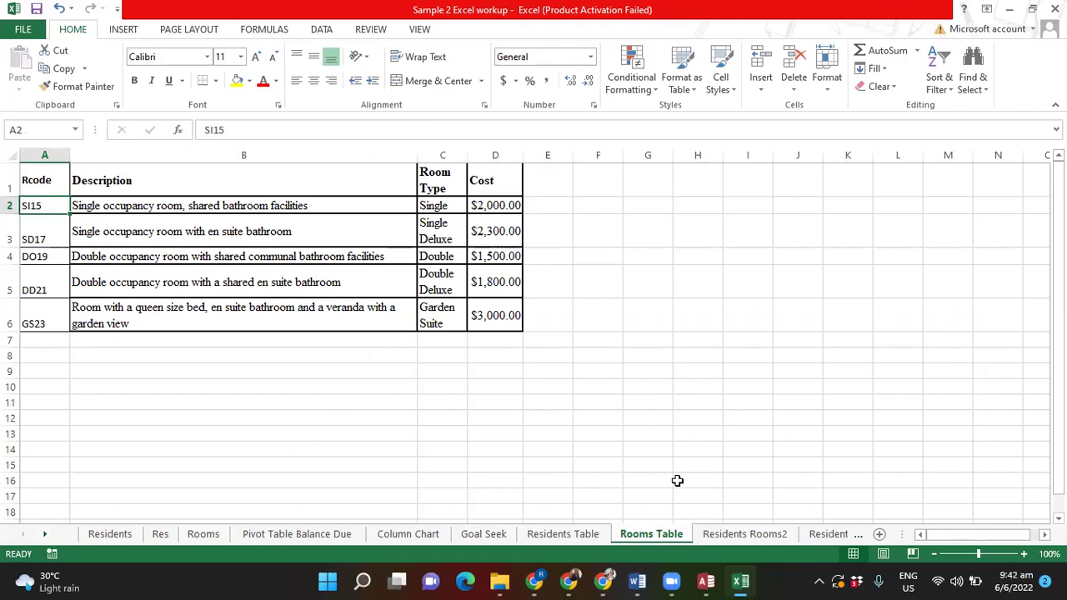
Copy the Rcode column, cells B1:B11 including the heading, from the Resident Rooms sheet
click(704, 534)
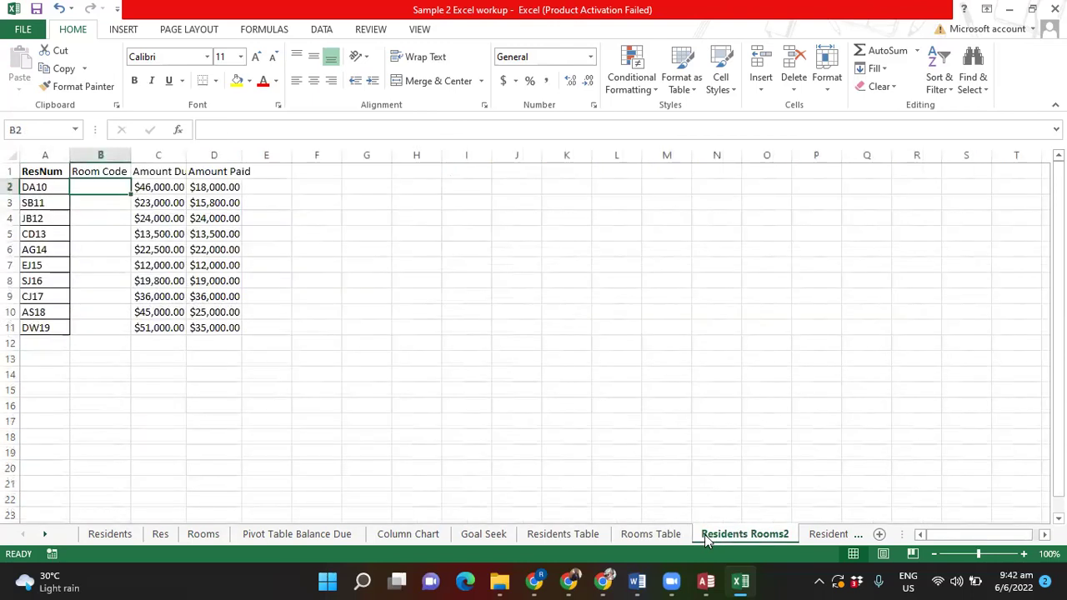
click(814, 538)
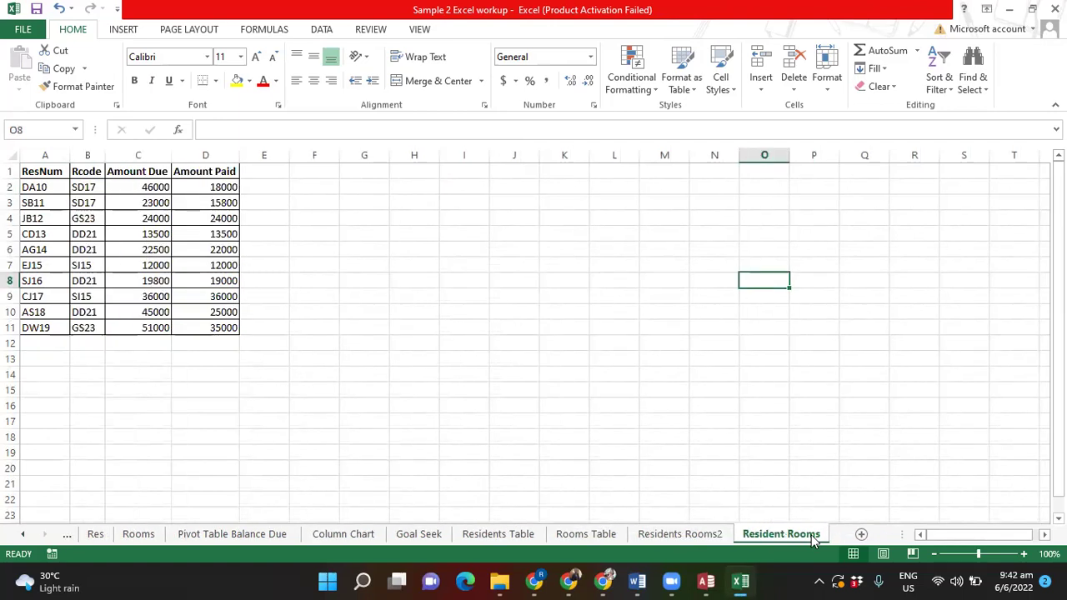
drag(85, 170, 95, 325)
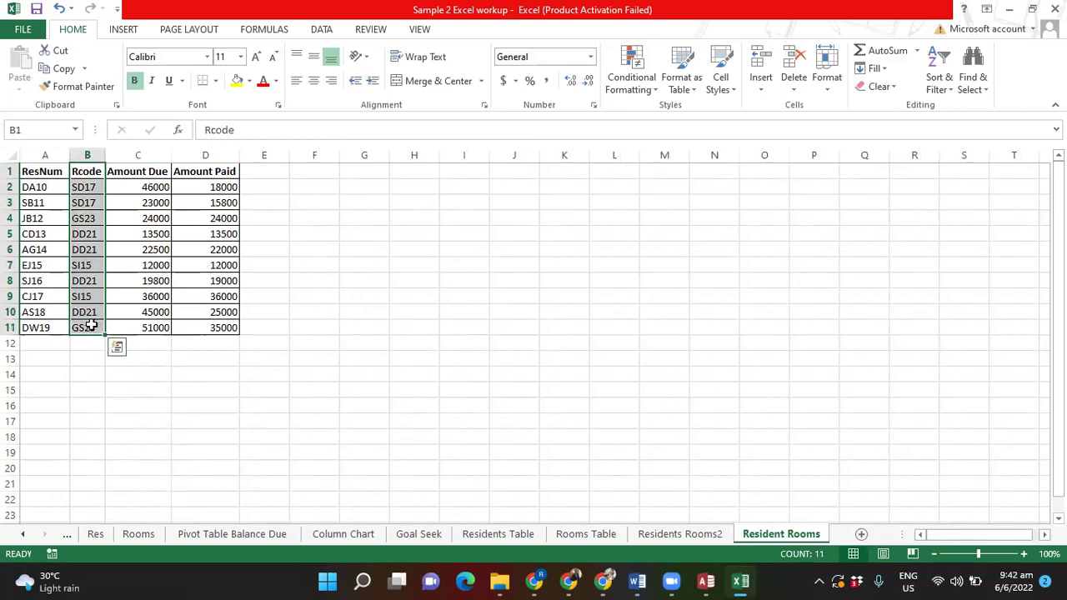
right_click(91, 326)
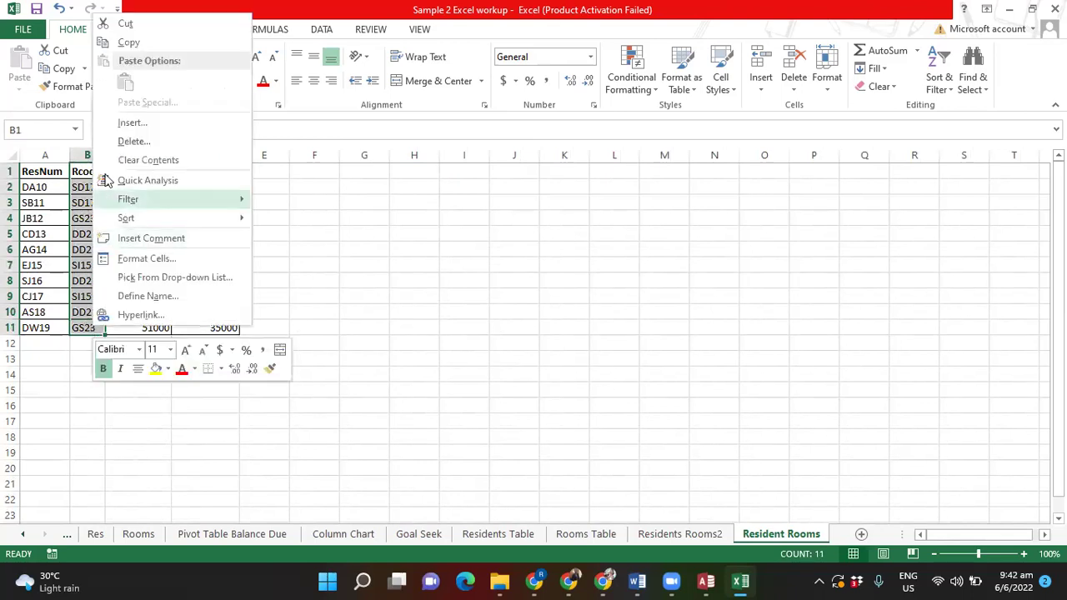
click(114, 46)
Paste the copied Rcode column over the Room Code column of the Residents Rooms2 sheet, starting at cell B1
click(659, 533)
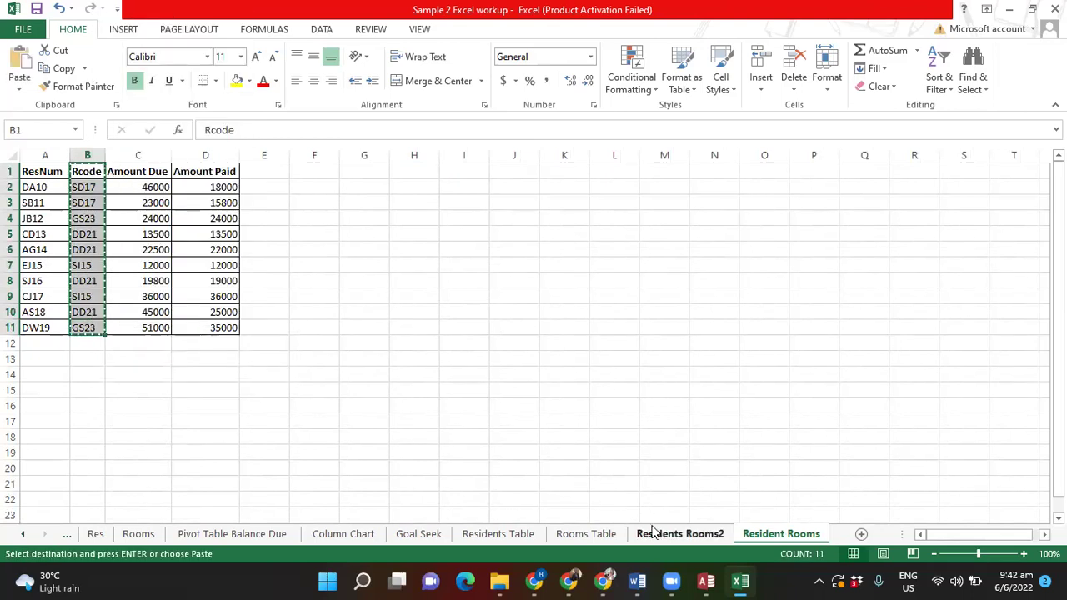
click(83, 171)
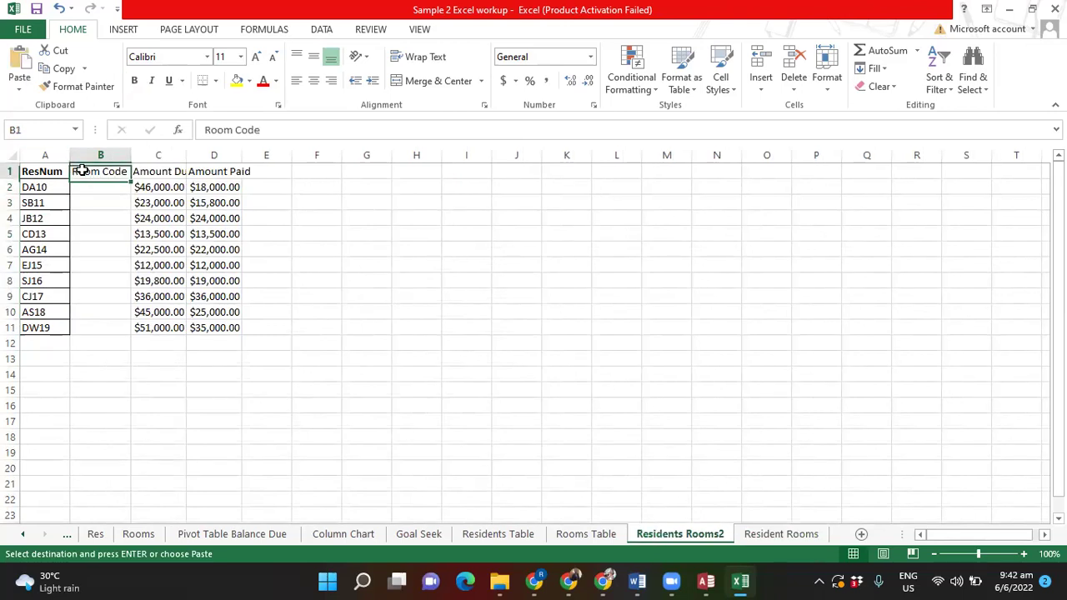
right_click(89, 175)
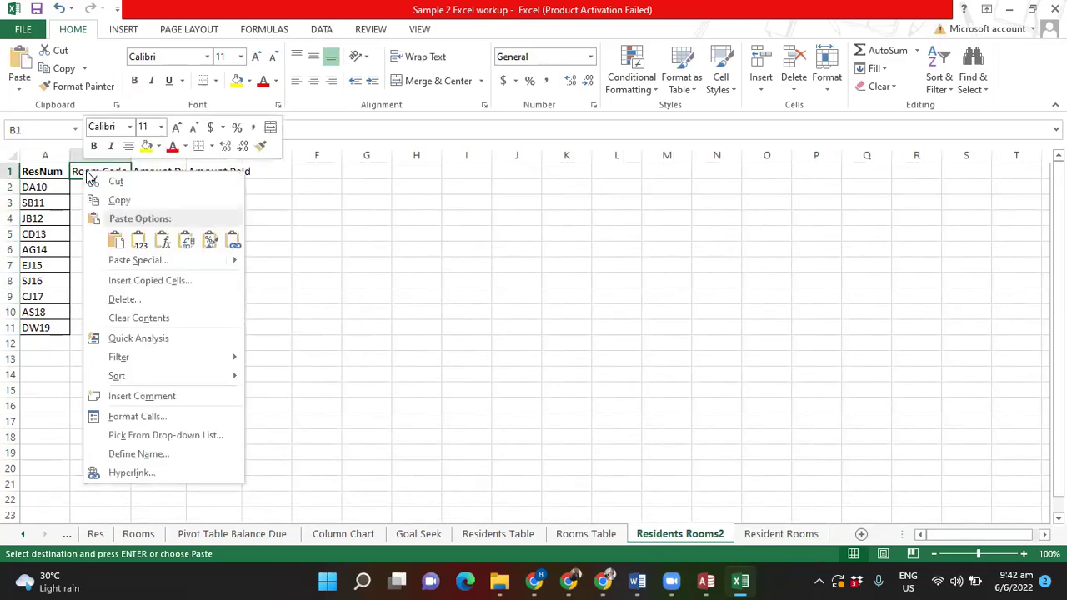
click(119, 242)
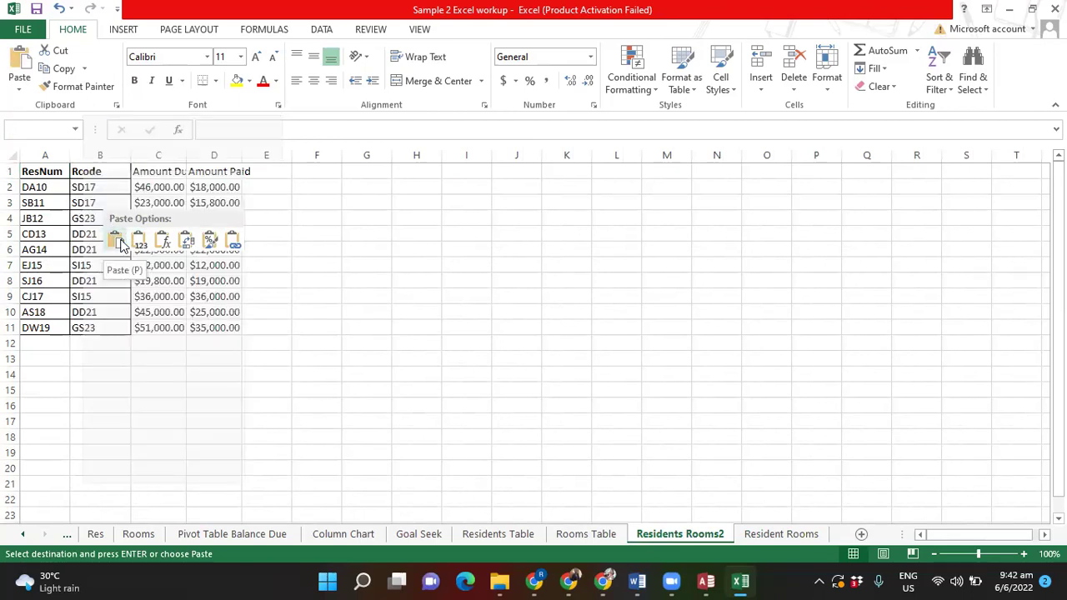
click(466, 201)
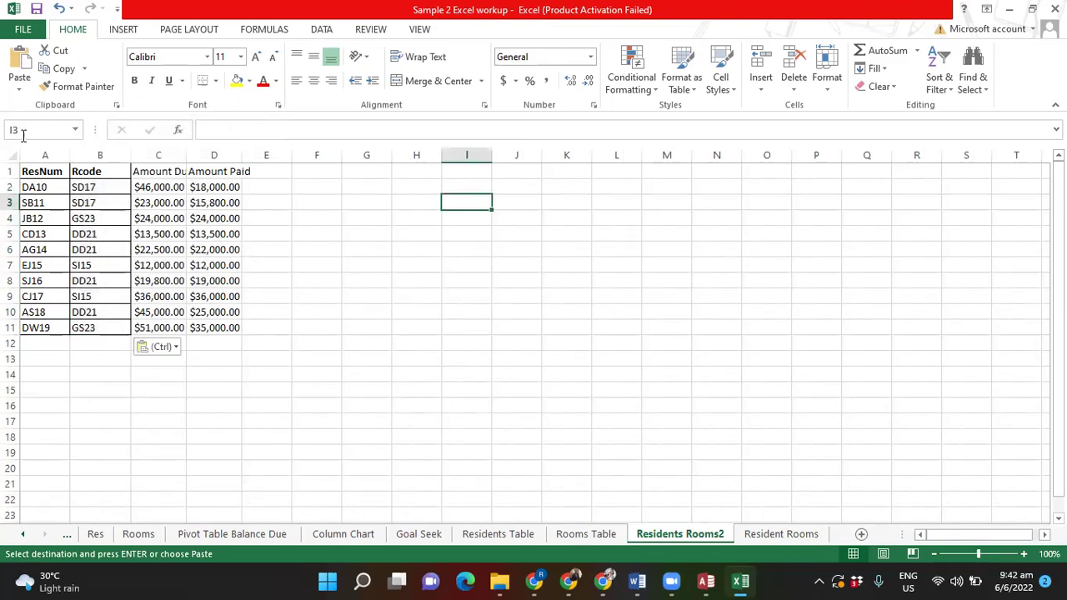
Apply borders around every cell in A1:D11 of the Residents Rooms2 sheet
drag(45, 172, 221, 330)
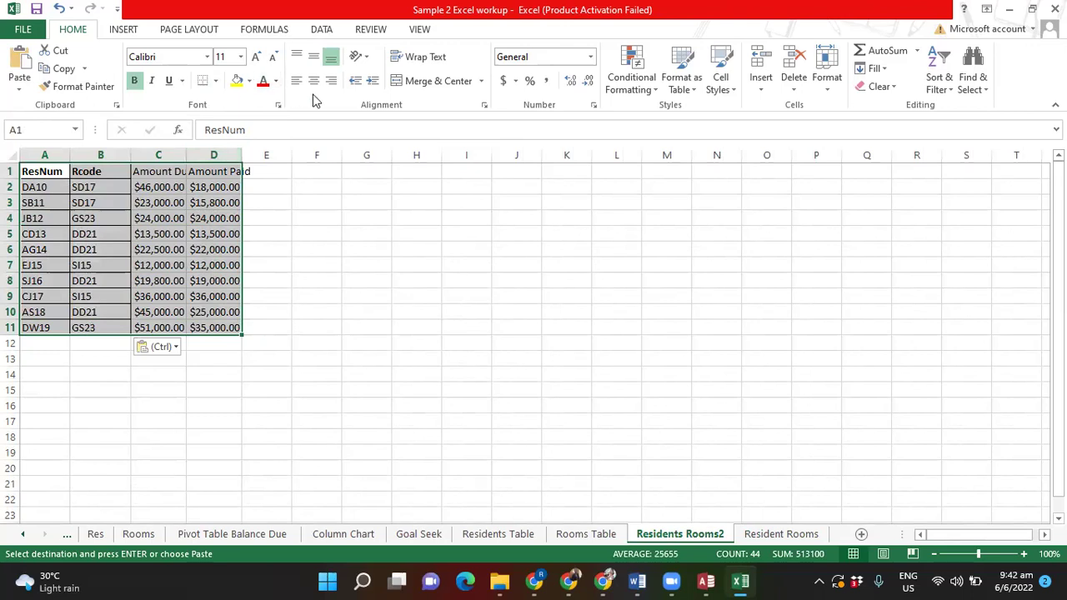
click(215, 80)
click(224, 214)
click(460, 251)
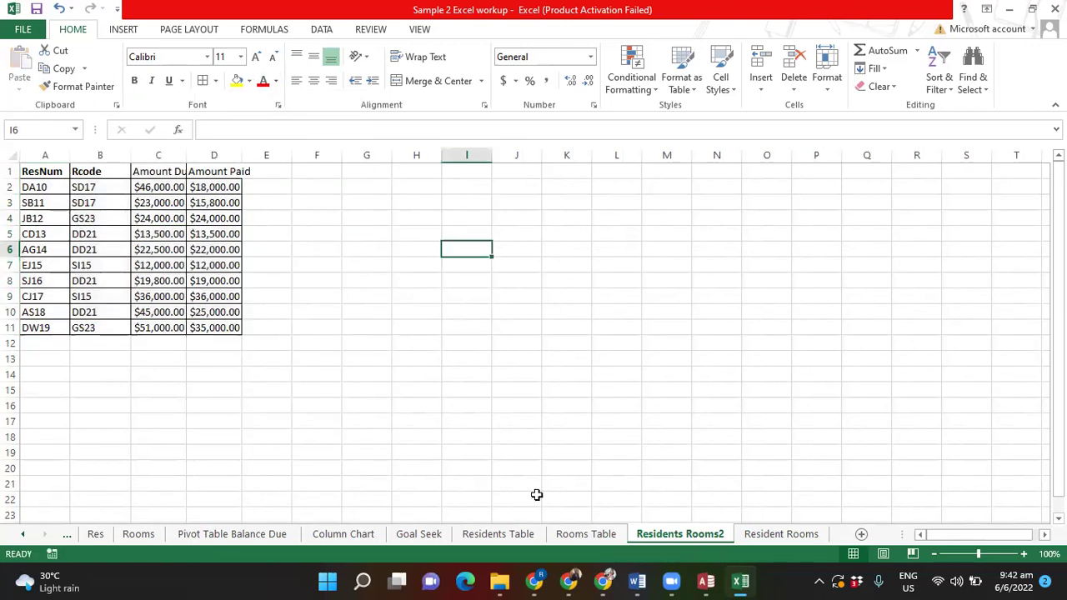
Switch to Access and start importing the workbook Sample 2 Excel workup.xlsx into a new table
click(705, 582)
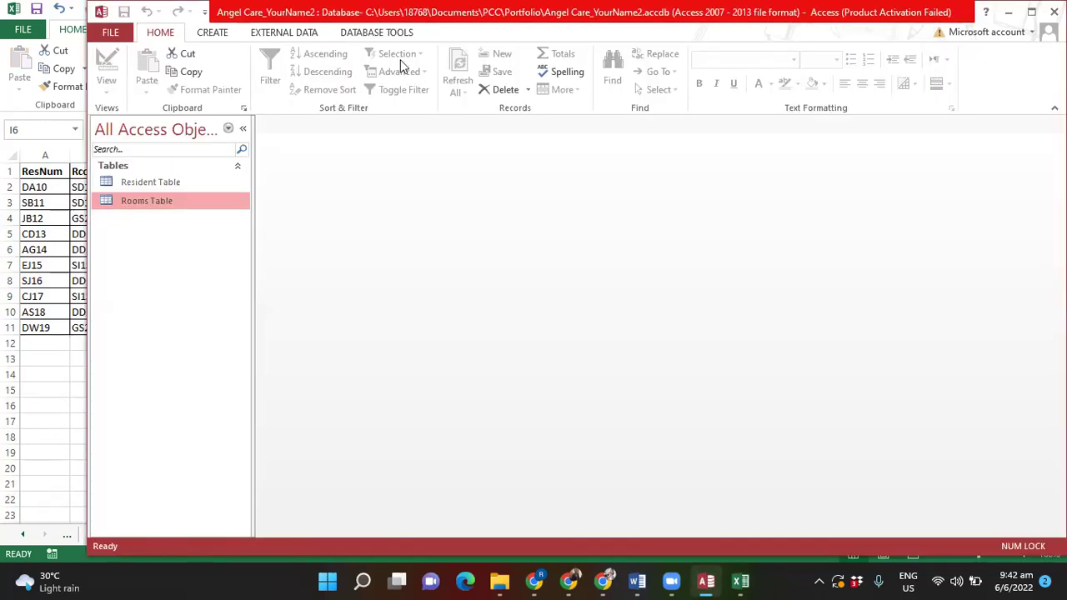
click(282, 33)
click(201, 77)
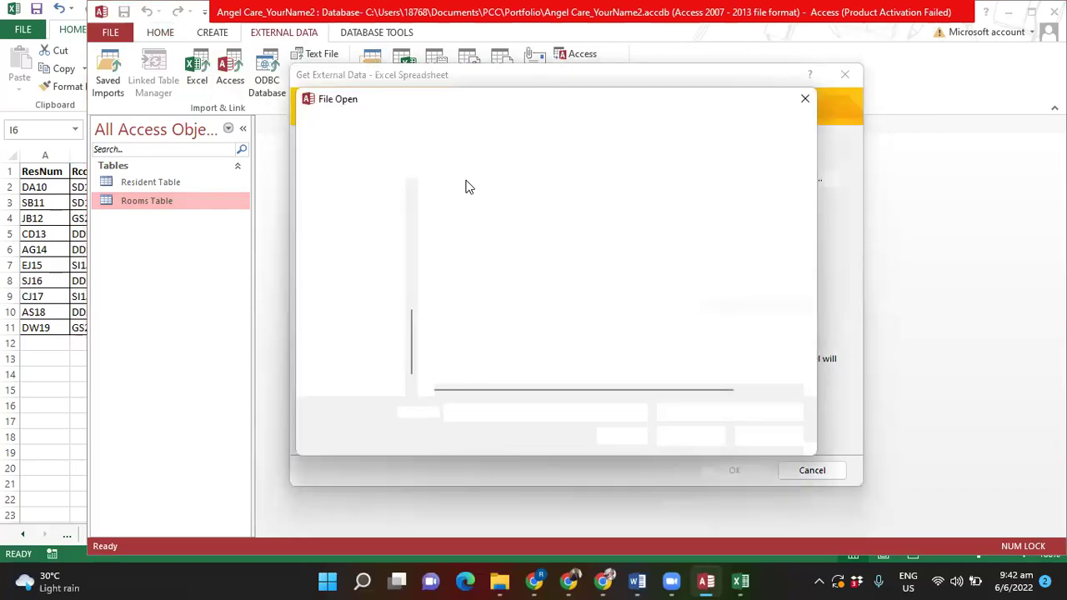
click(457, 311)
double_click(457, 311)
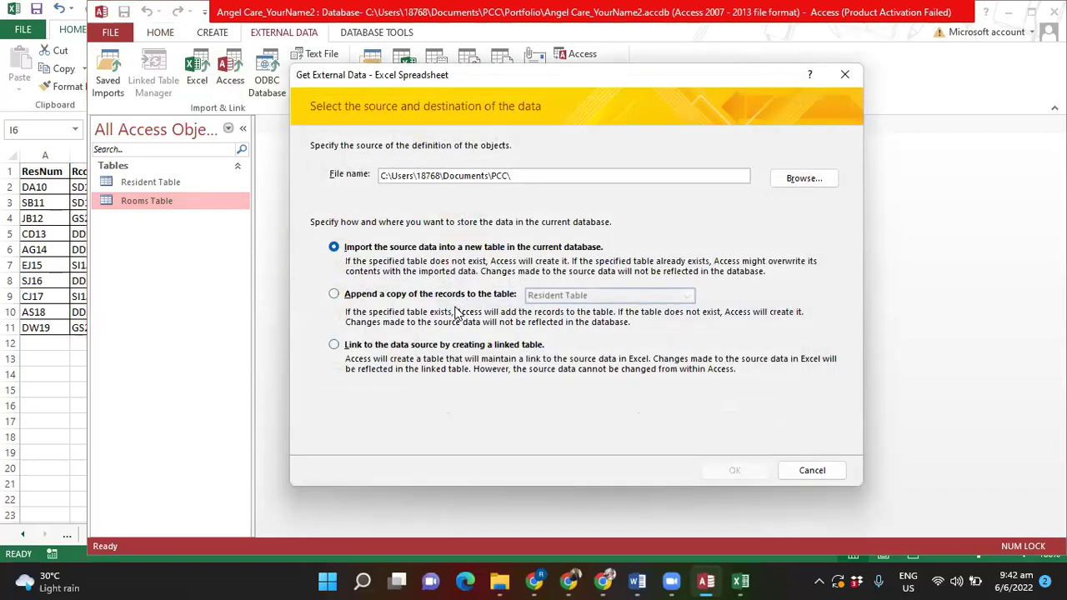
click(747, 472)
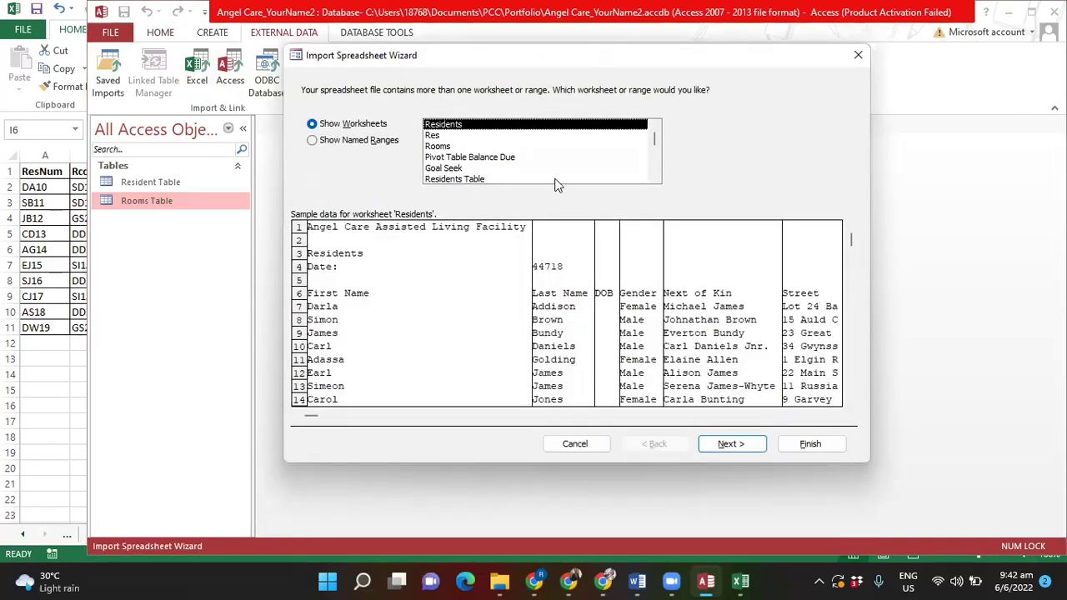
Choose the Residents Rooms2 worksheet for the import, with its first row as column headings and the default field options
drag(655, 140, 655, 152)
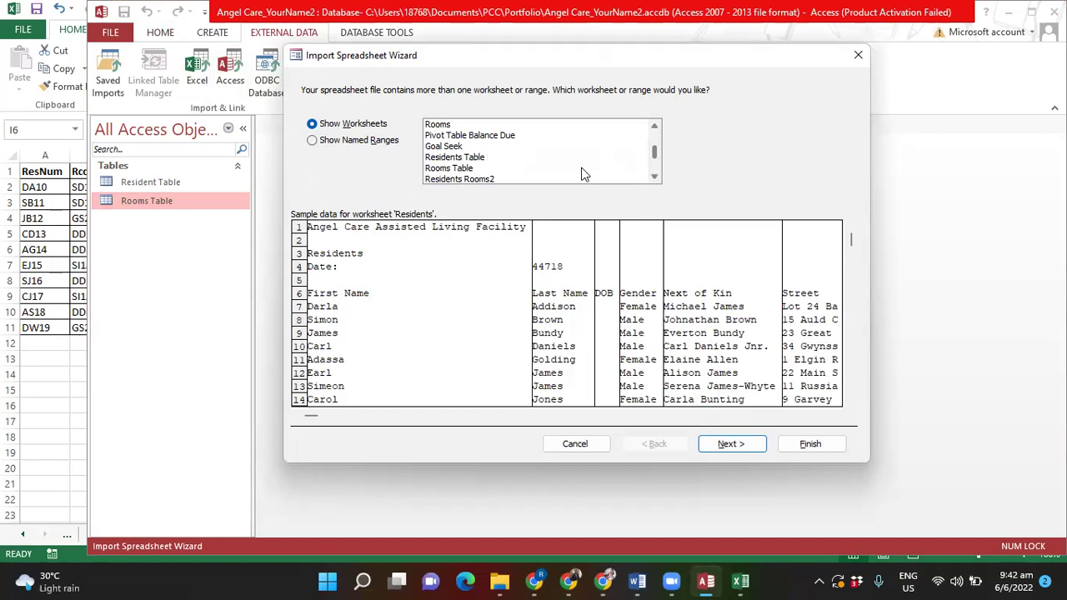
click(464, 179)
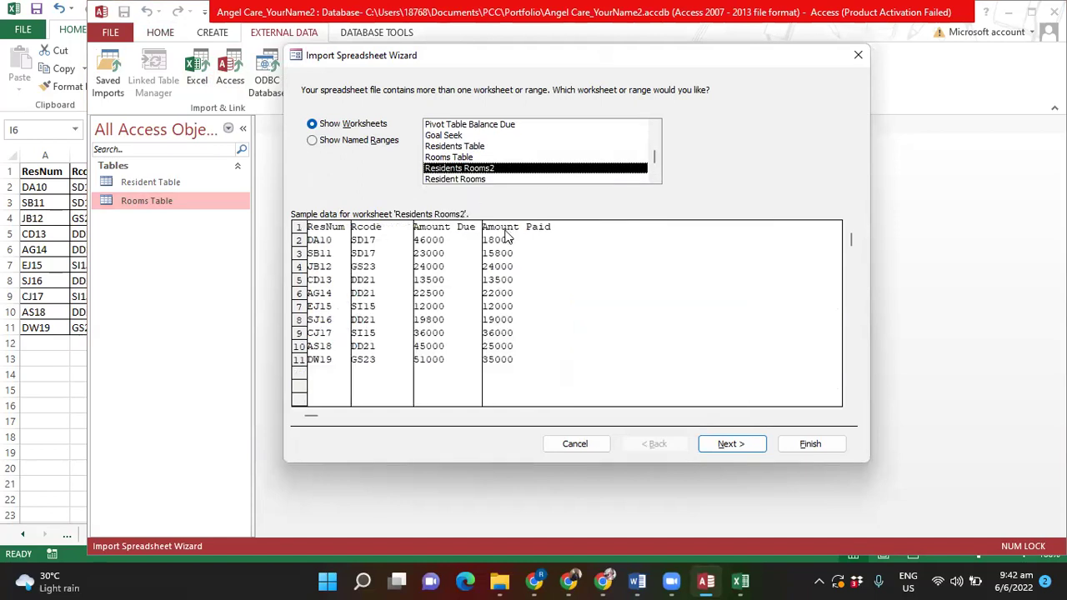
click(763, 448)
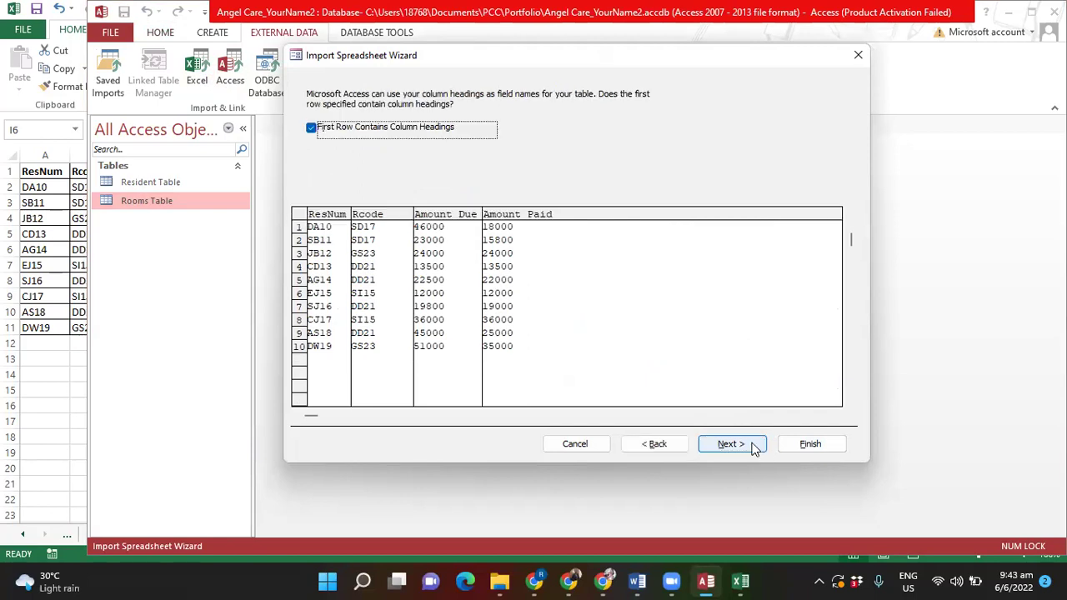
click(731, 444)
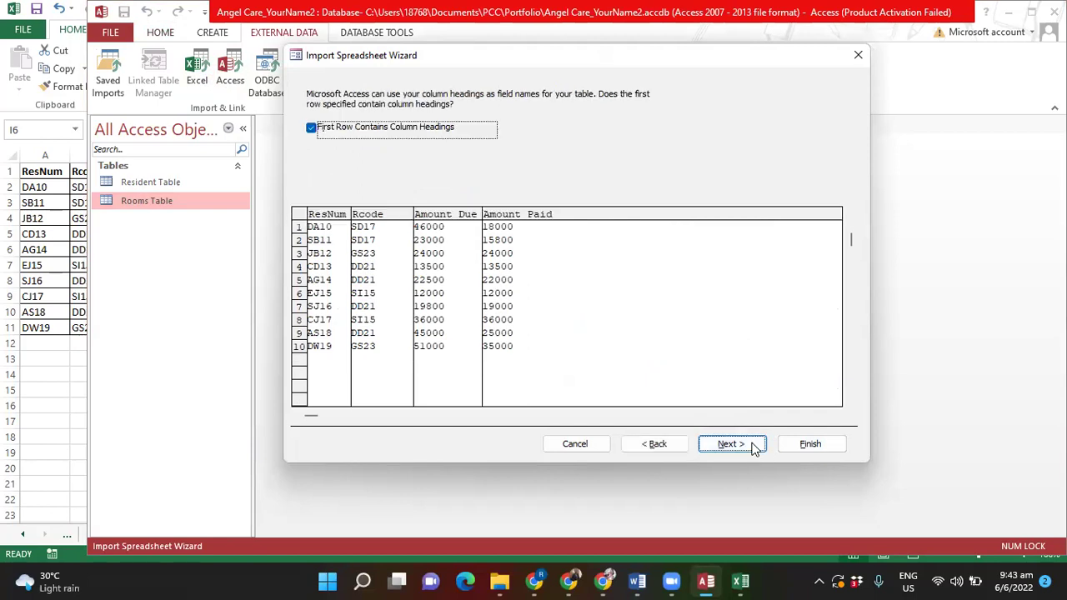
click(747, 444)
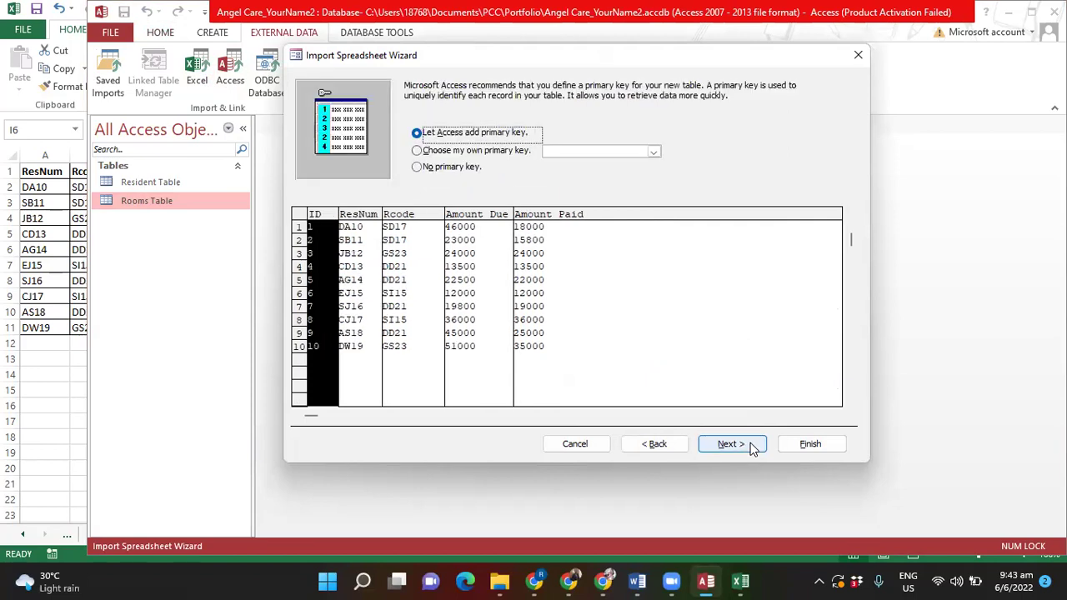
Set the imported table to have no primary key
click(416, 151)
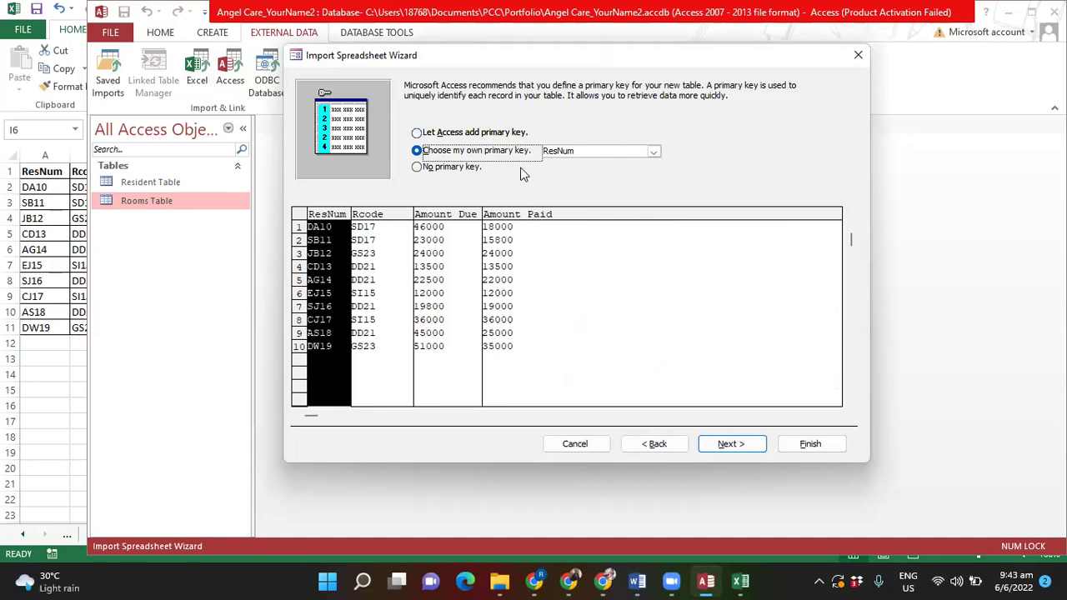
click(463, 169)
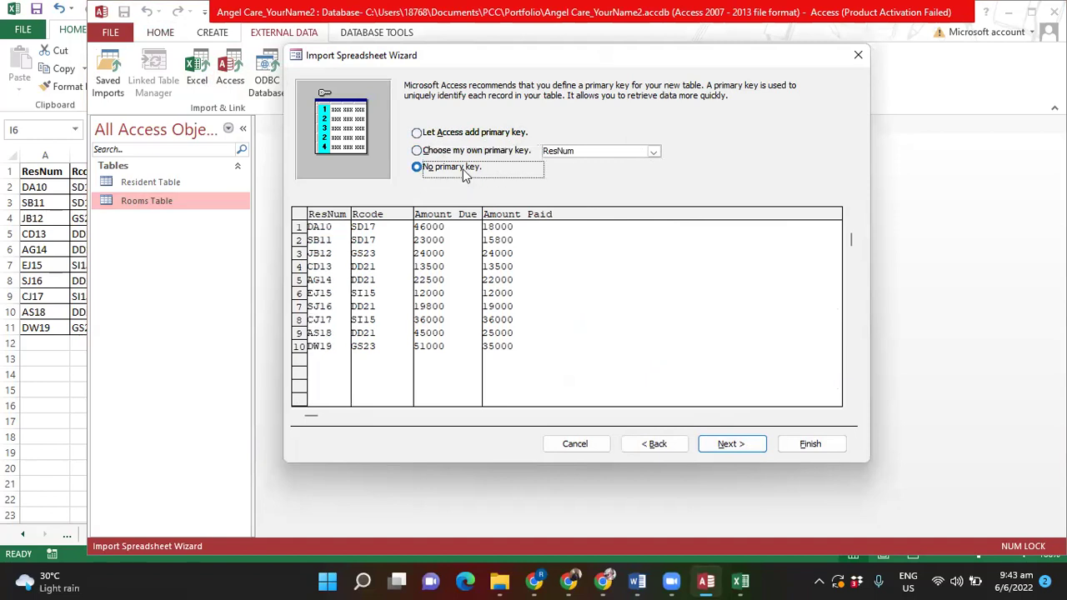
click(730, 444)
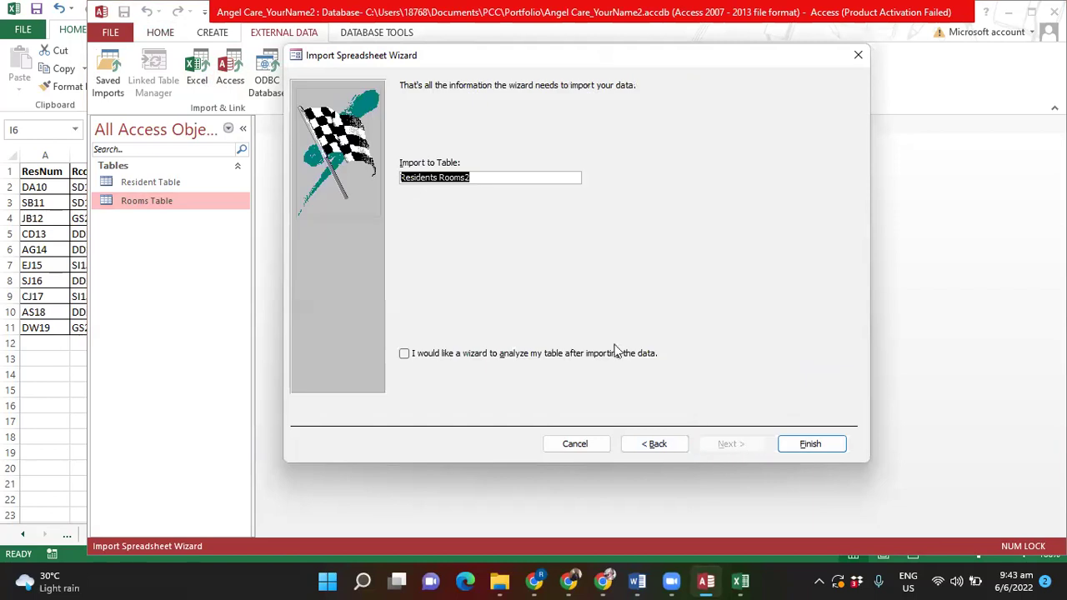
Name the imported table Residents Rooms Table and finish the import without saving the import steps
click(501, 177)
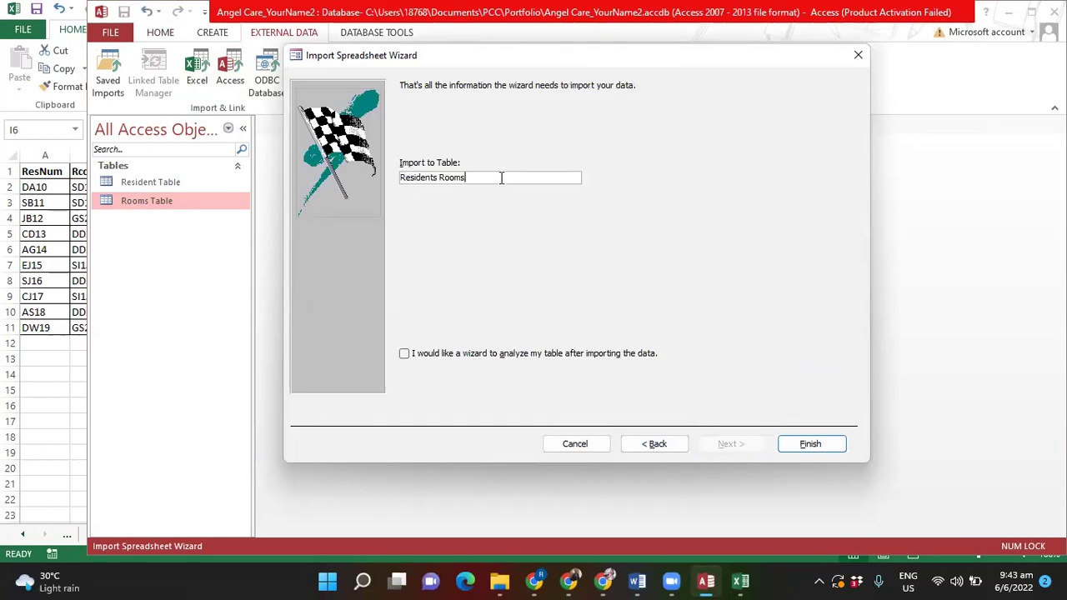
text(Table)
click(796, 444)
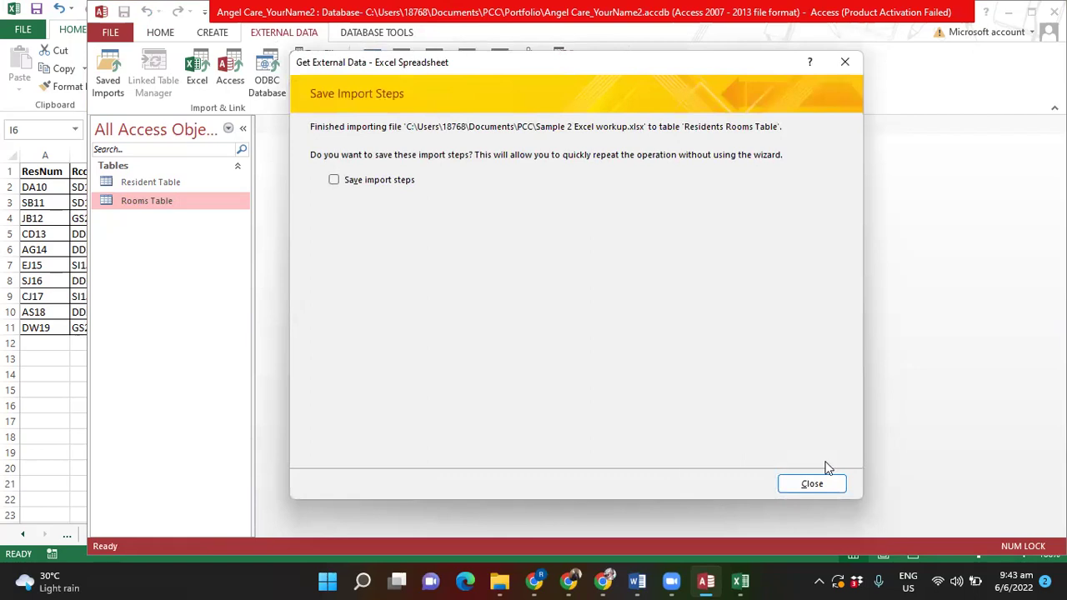
key(Return)
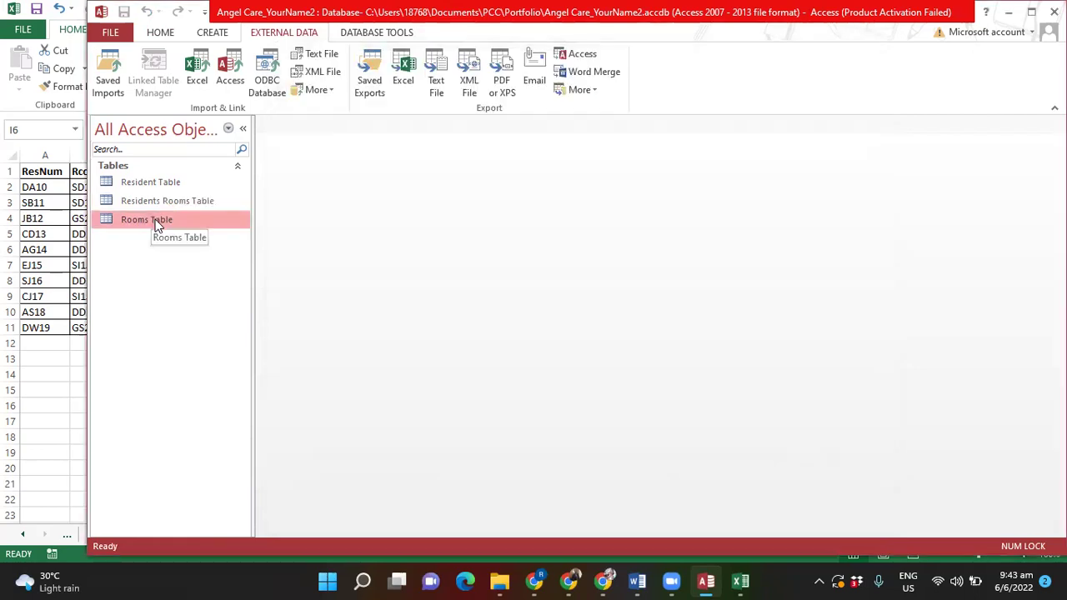
Check the field design of the Rooms Table in Design View and close the table
double_click(152, 220)
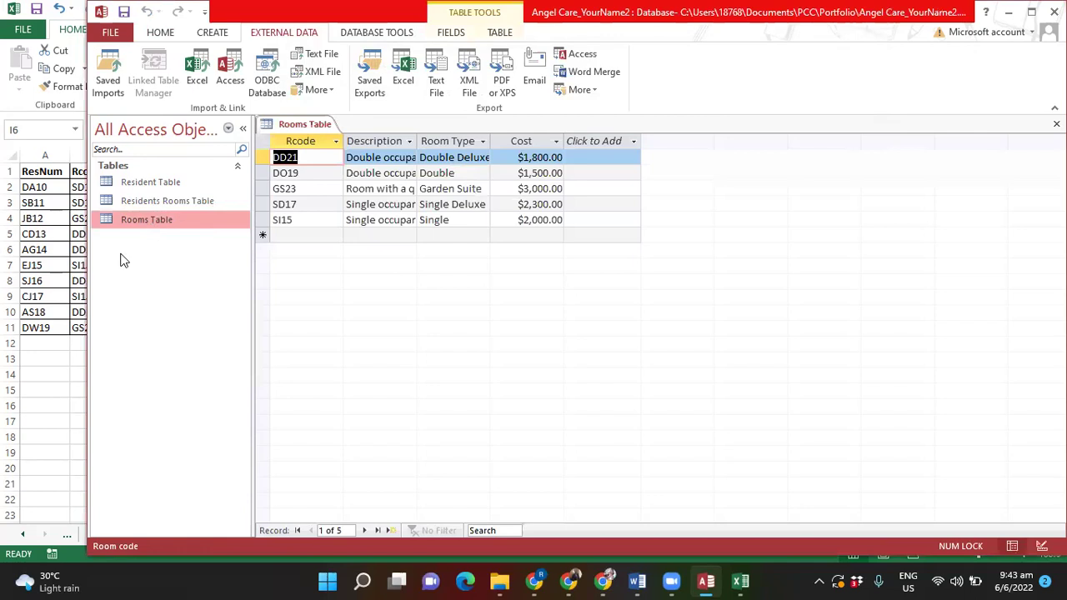
click(160, 32)
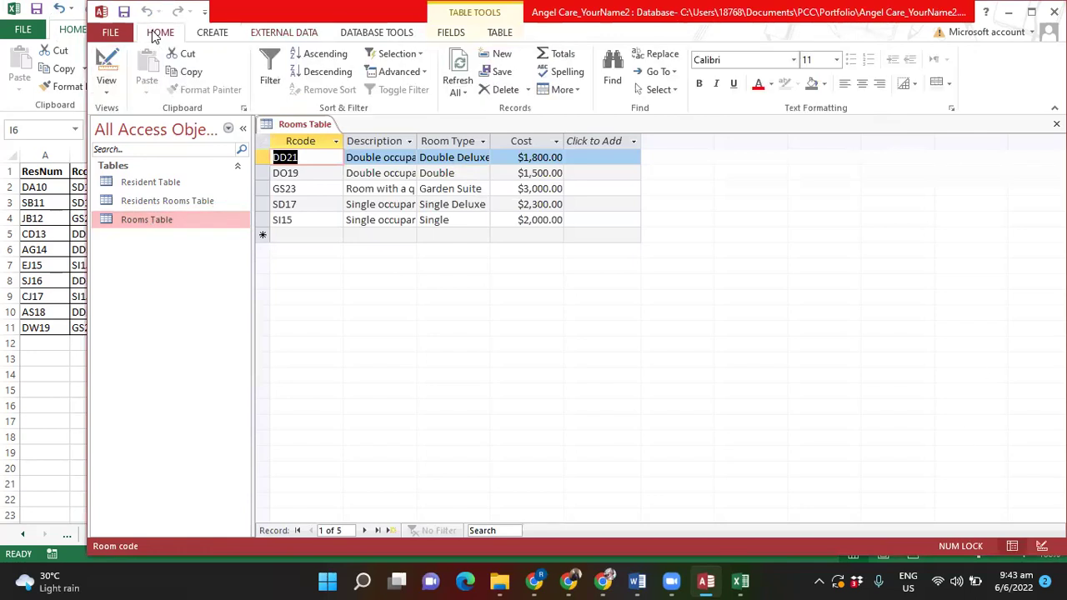
click(107, 60)
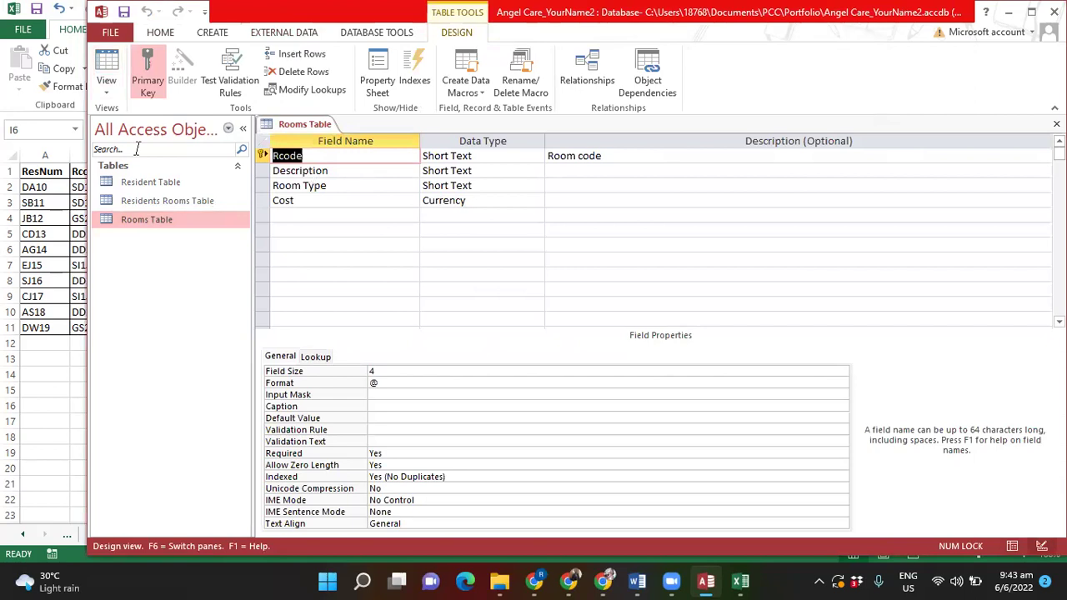
right_click(287, 125)
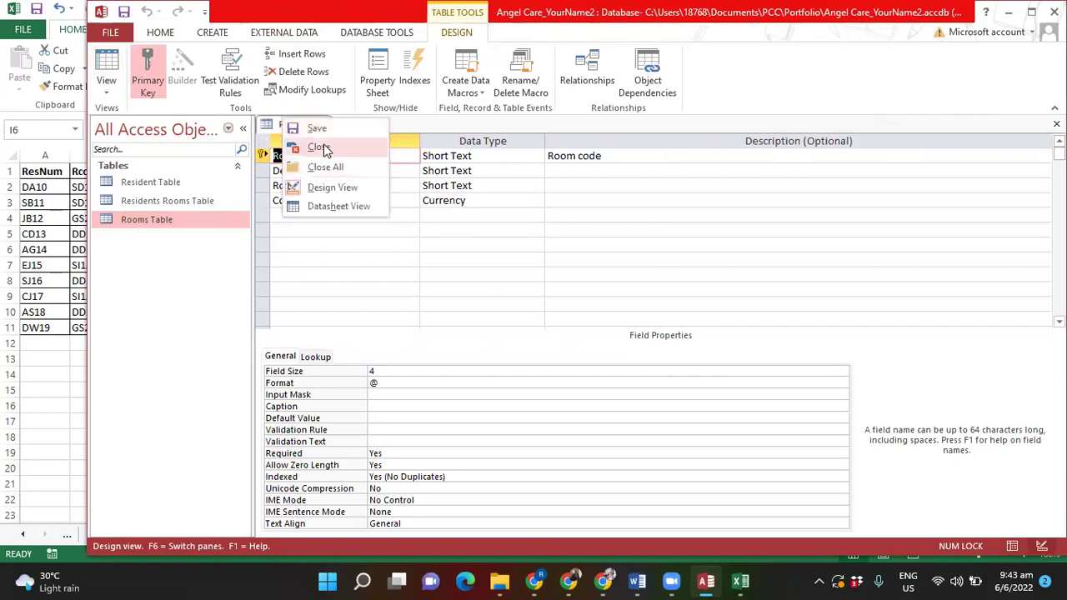
click(324, 148)
Open the Residents Rooms Table in Design View and check the data types of Amount Due and Amount Paid
double_click(186, 201)
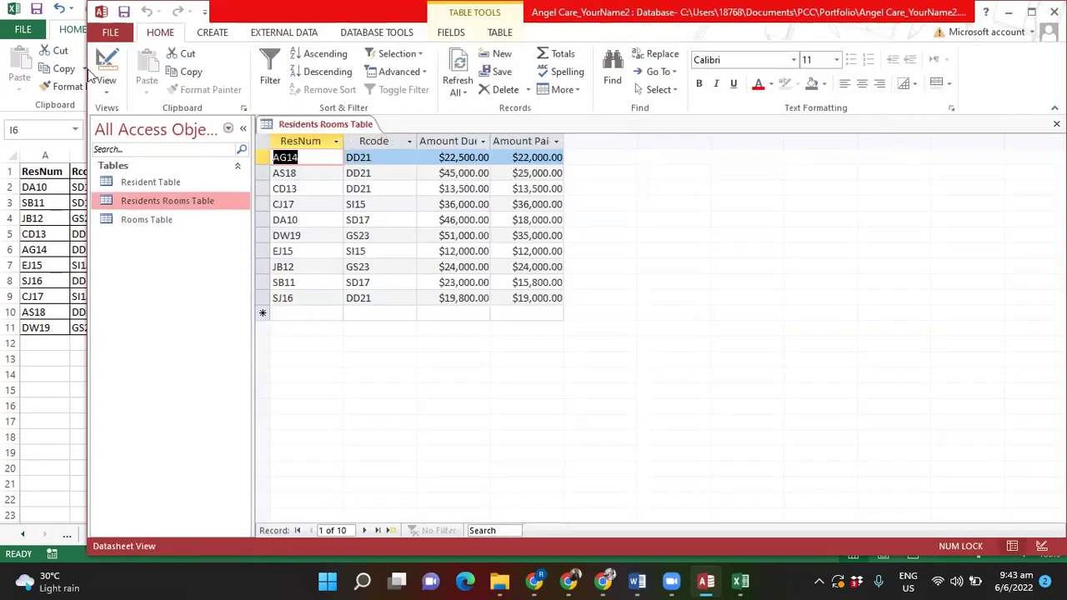
click(105, 69)
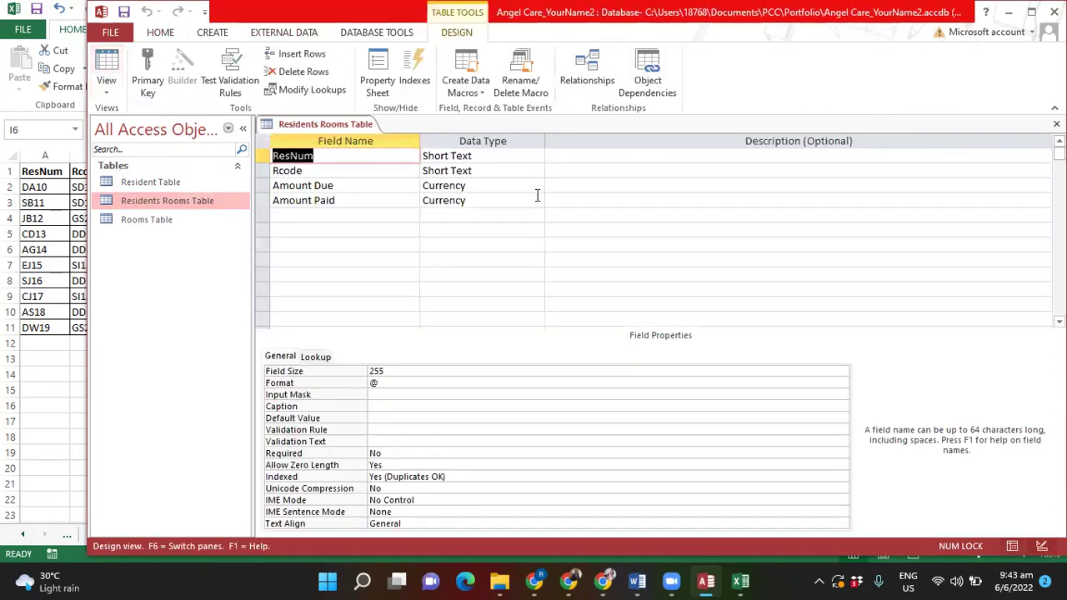
click(495, 187)
click(488, 200)
Set the field size of both the ResNum and Rcode fields to 4 in the Residents Rooms Table
click(399, 160)
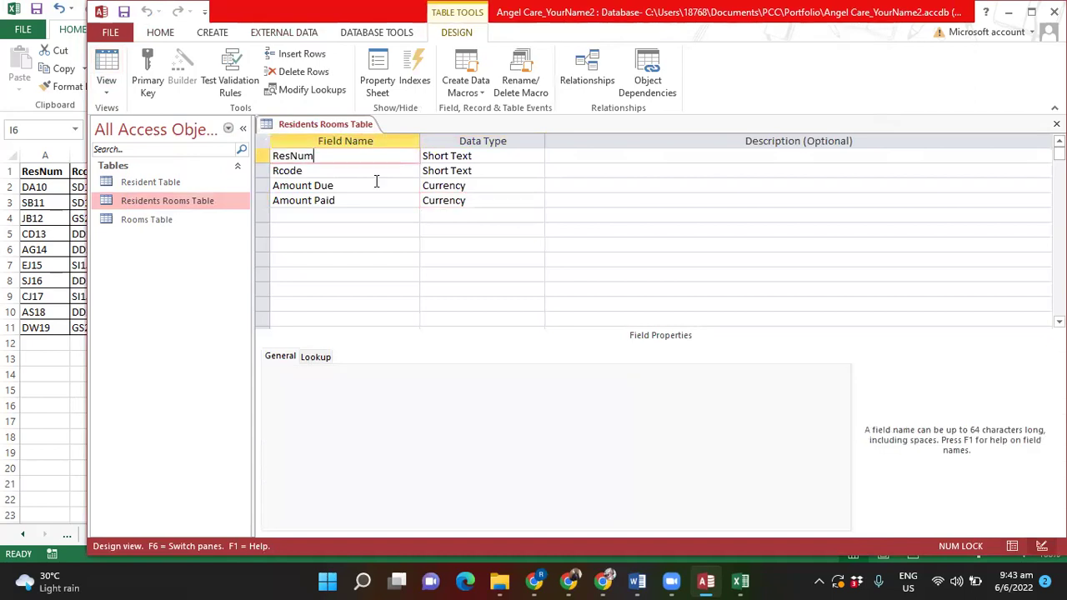
click(356, 375)
text(4)
click(313, 170)
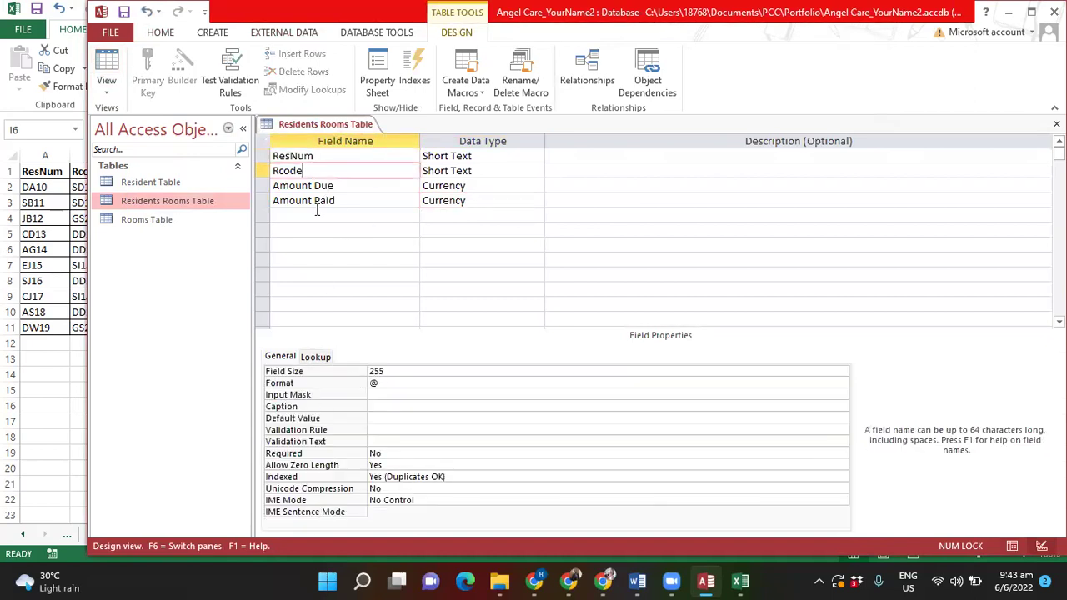
click(353, 374)
text(4)
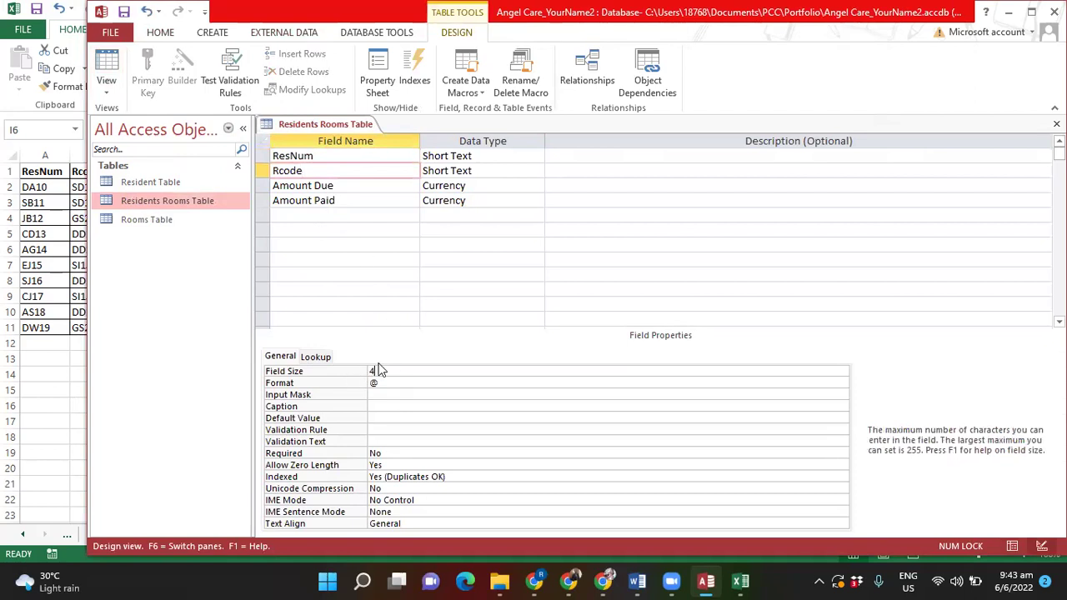
Enter the field descriptions Room Code for Rcode and Resident Number for ResNum in the Residents Rooms Table
click(550, 169)
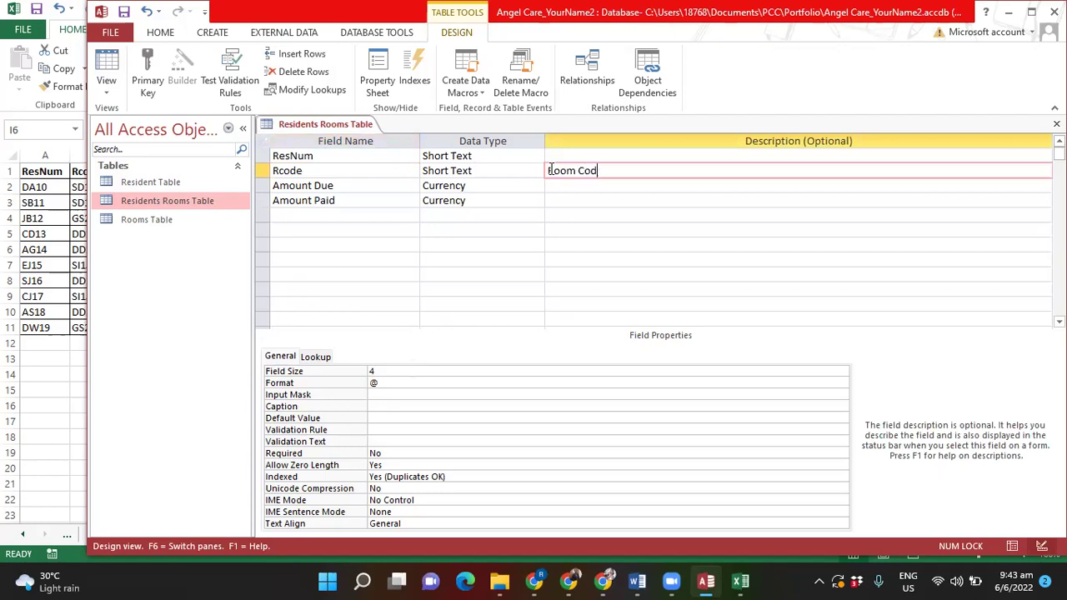
click(564, 155)
text(Resident Number)
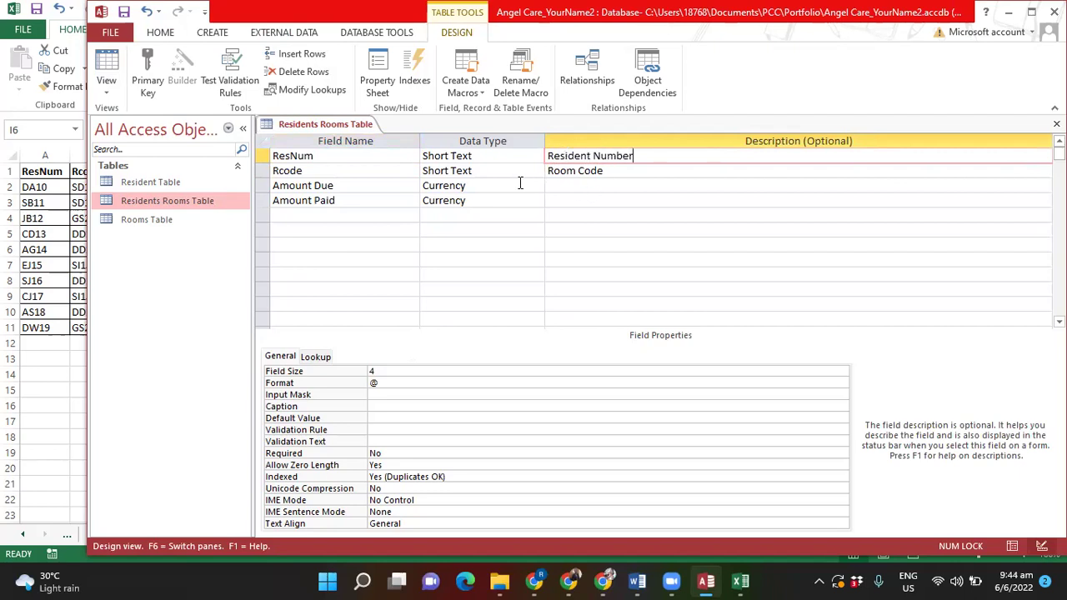
Set the decimal places of both the Amount Due and Amount Paid fields to 2
click(520, 183)
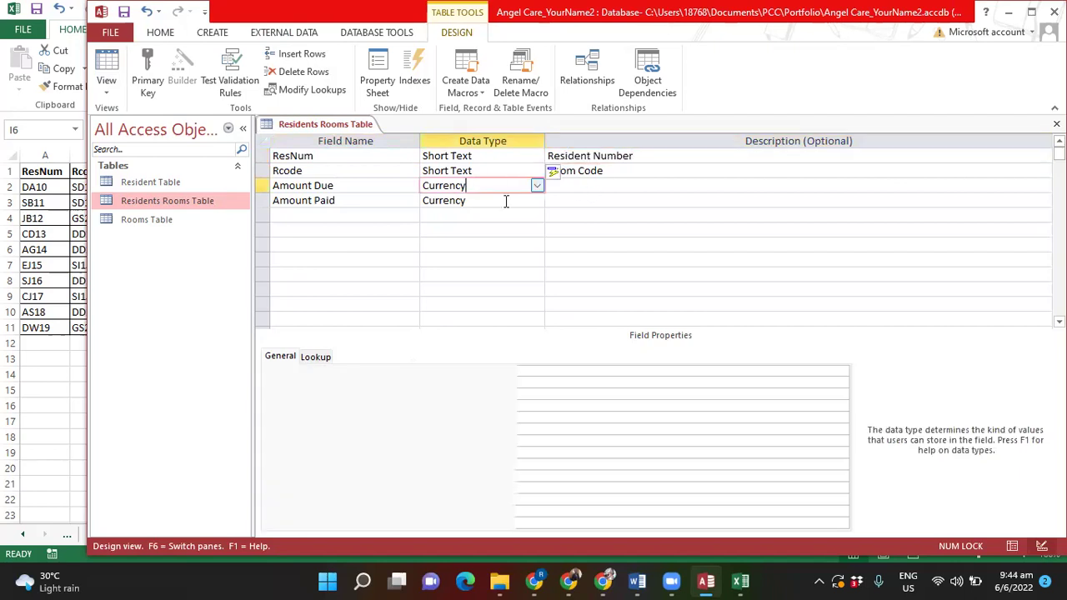
click(432, 386)
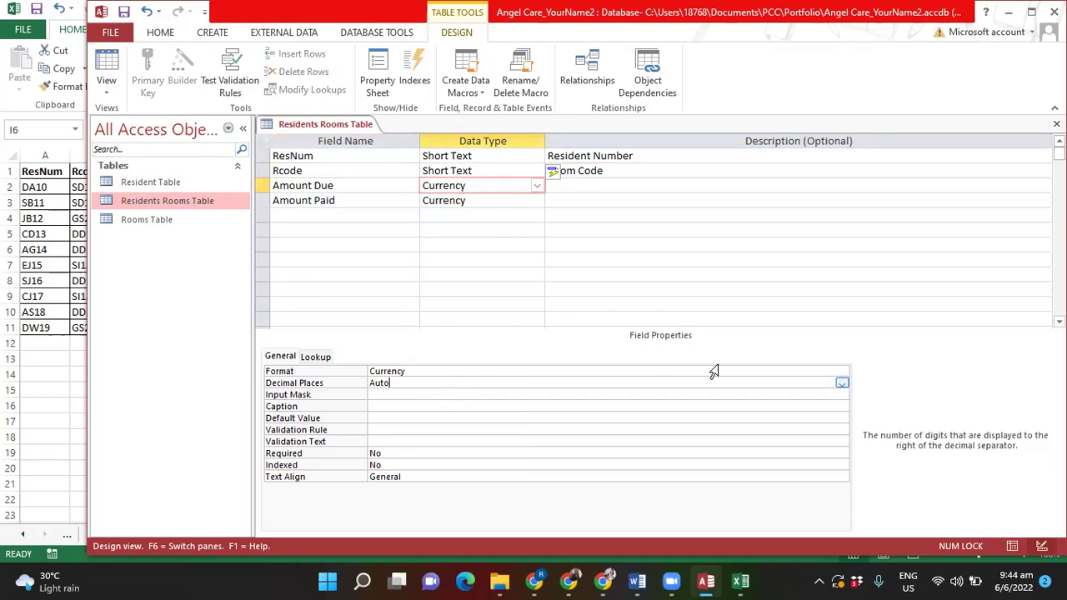
click(841, 382)
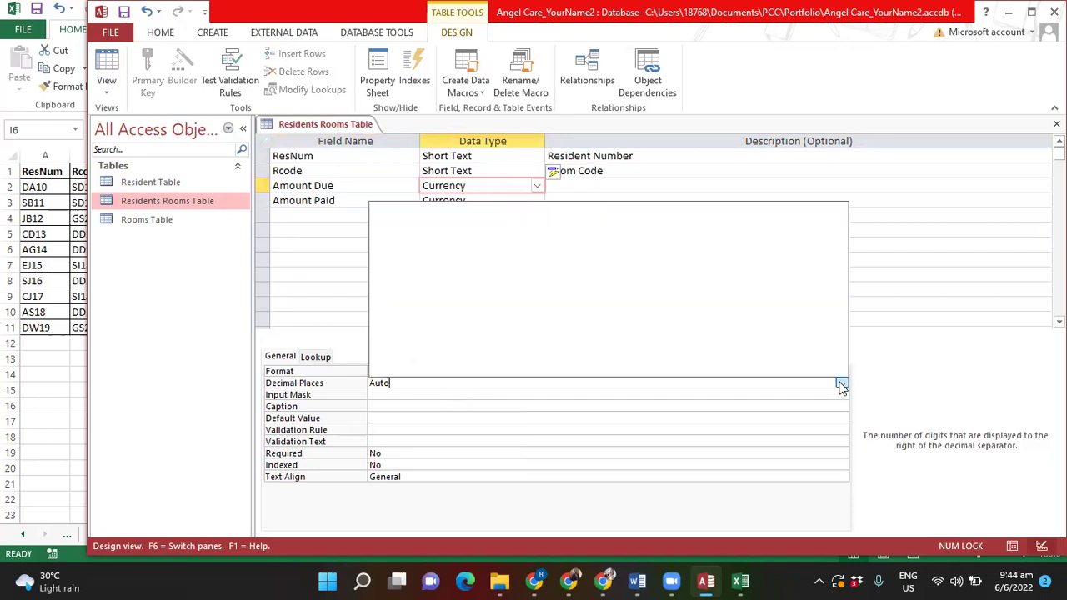
click(531, 239)
click(533, 201)
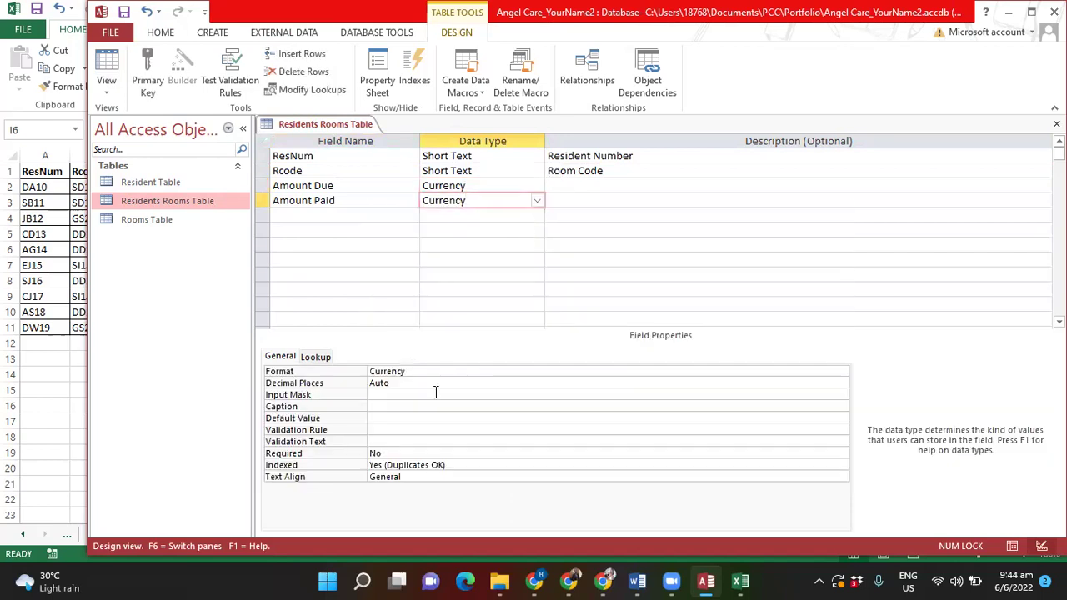
click(421, 384)
click(842, 384)
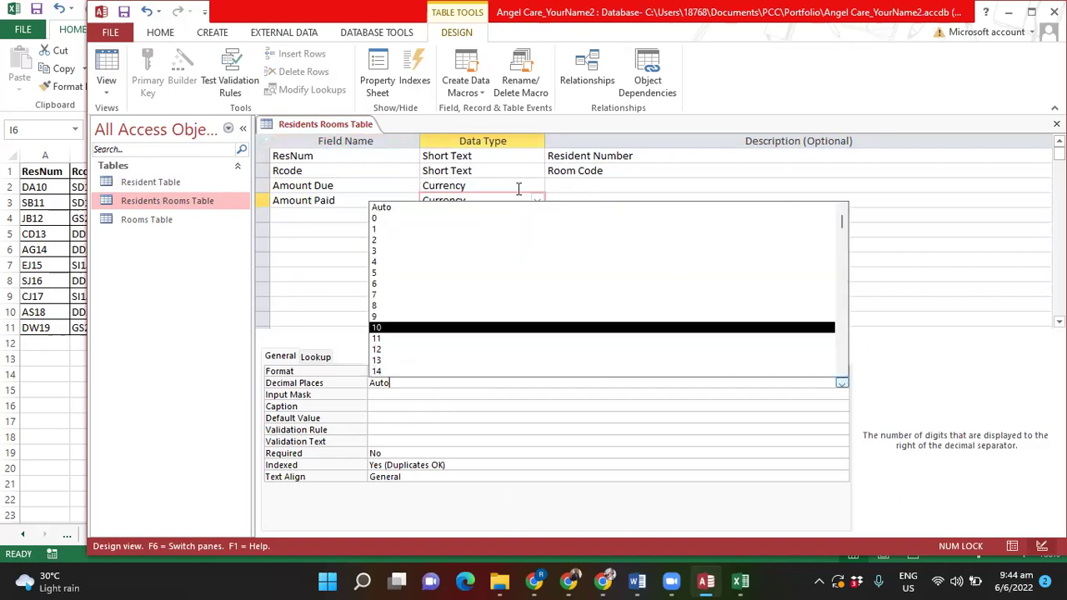
click(492, 241)
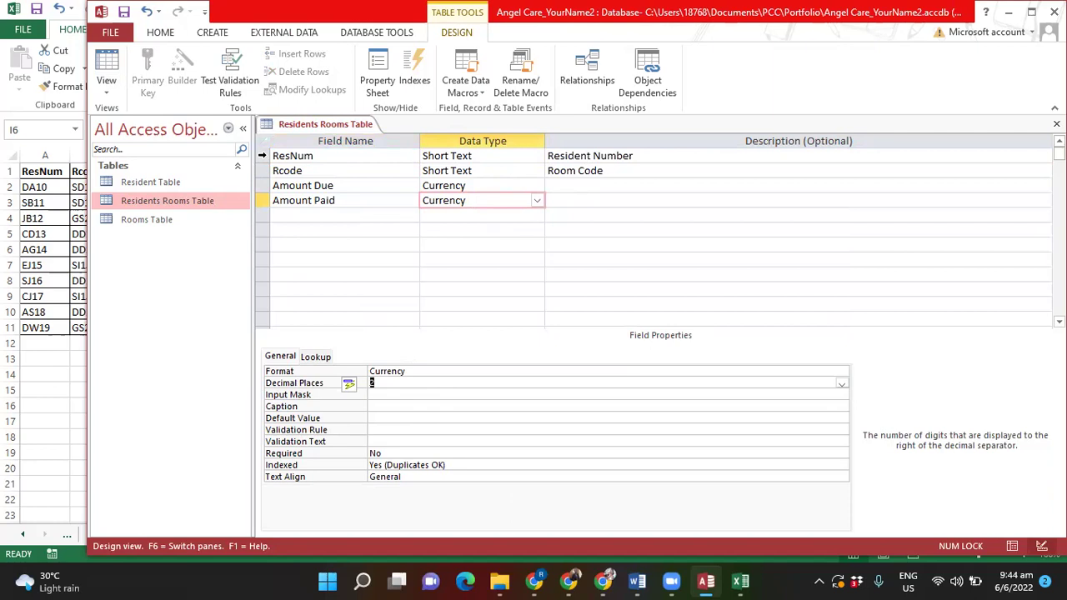
Make ResNum and Rcode a composite primary key and save the table design, accepting the shortened field sizes
click(262, 156)
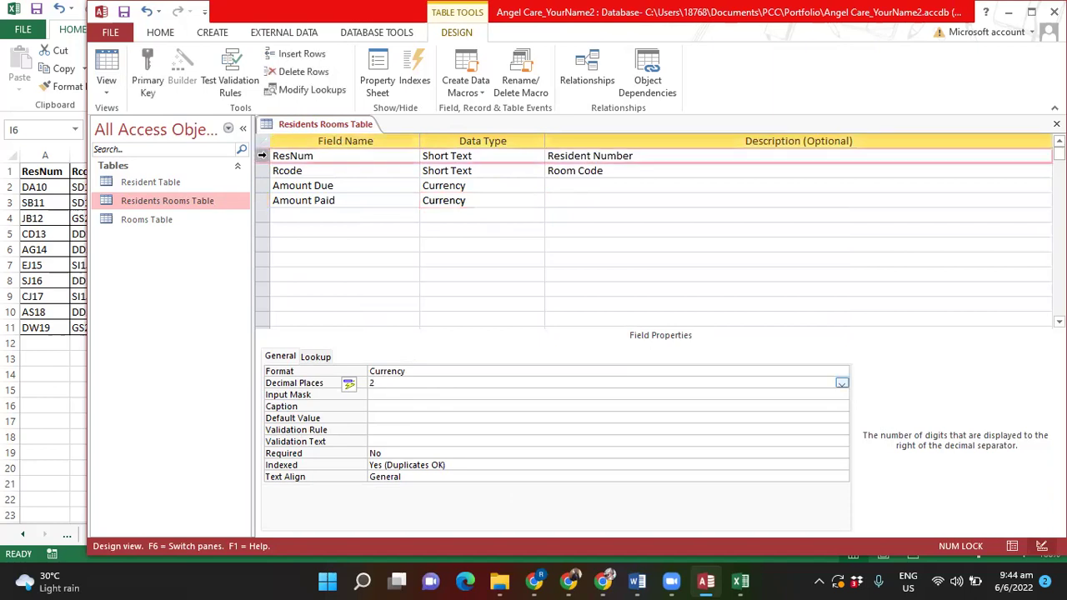
click(263, 171)
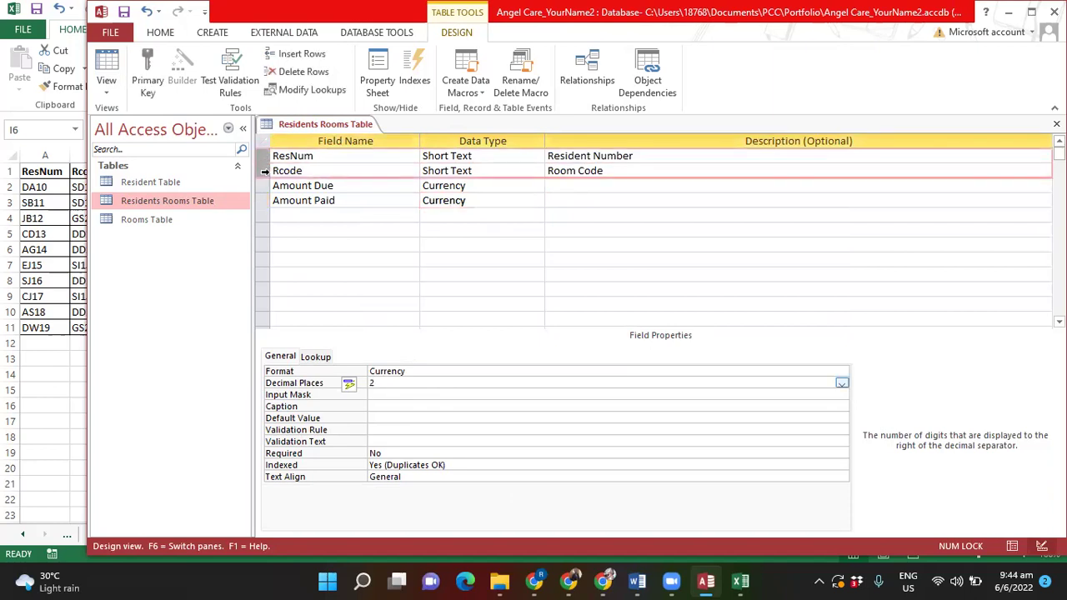
click(147, 81)
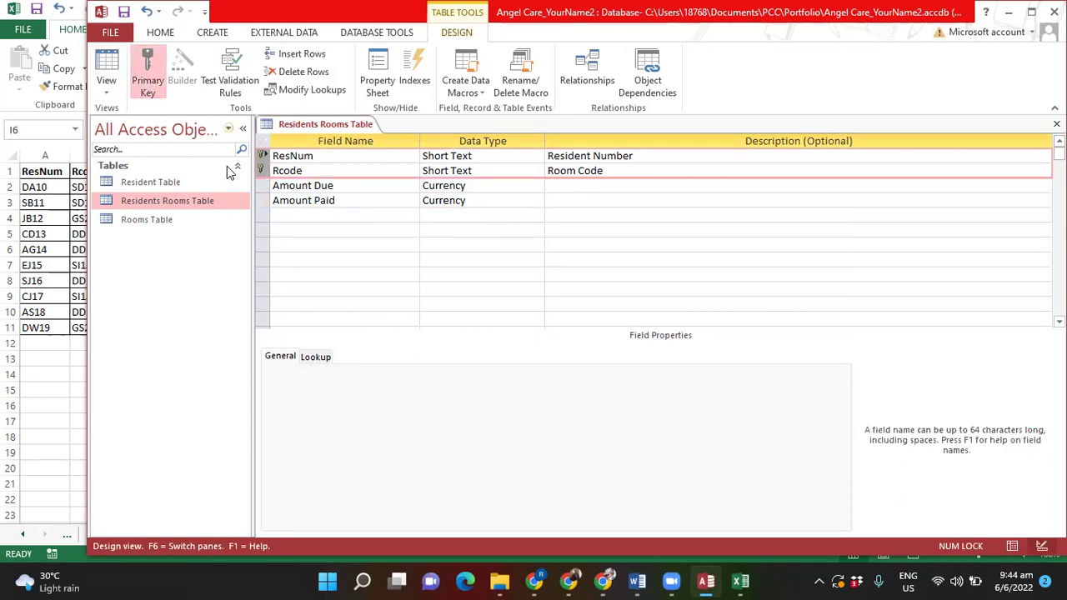
click(125, 13)
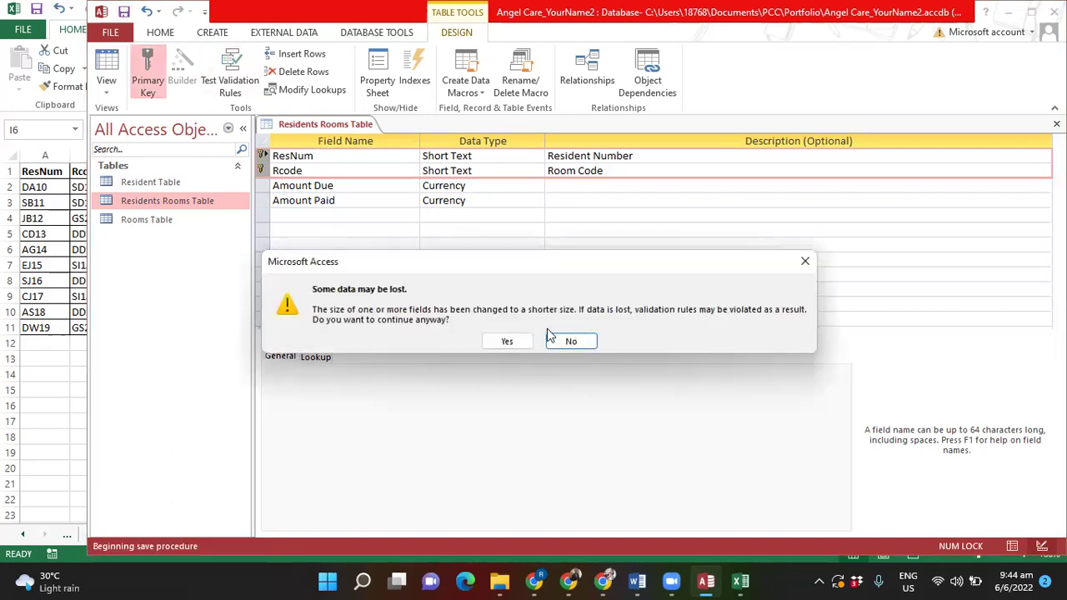
click(511, 342)
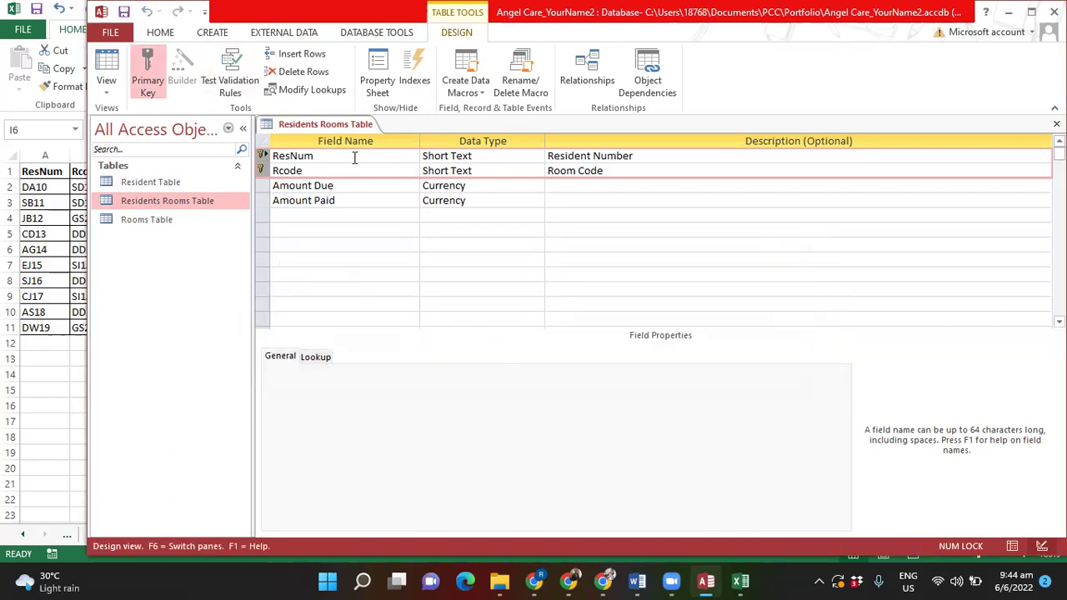
Show the Residents Rooms Table in Datasheet View and narrow the Access window to compare its records with the Excel sheet
click(104, 60)
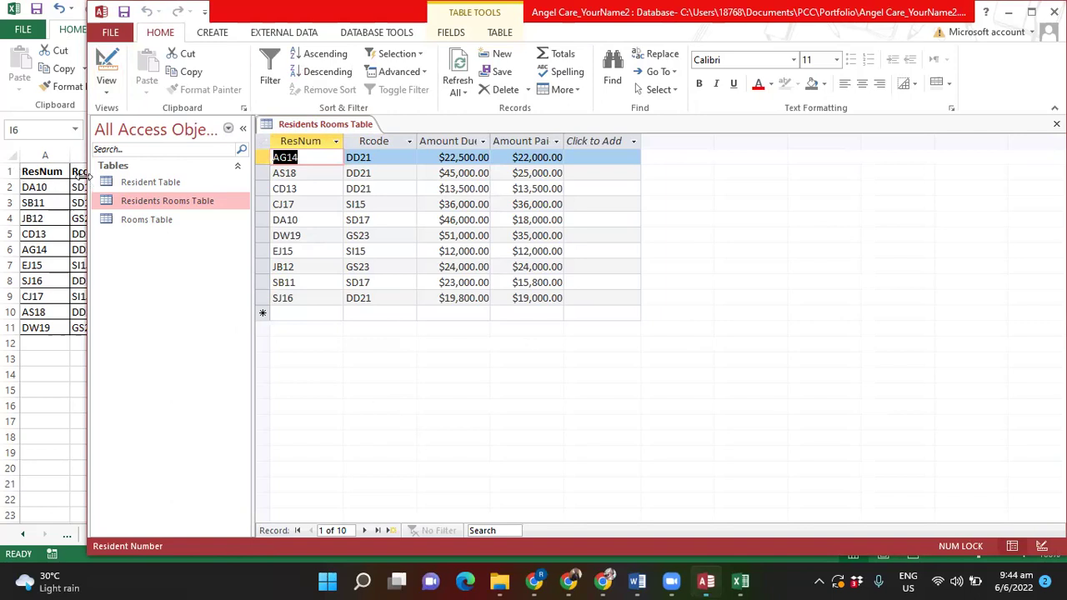
drag(83, 175, 417, 210)
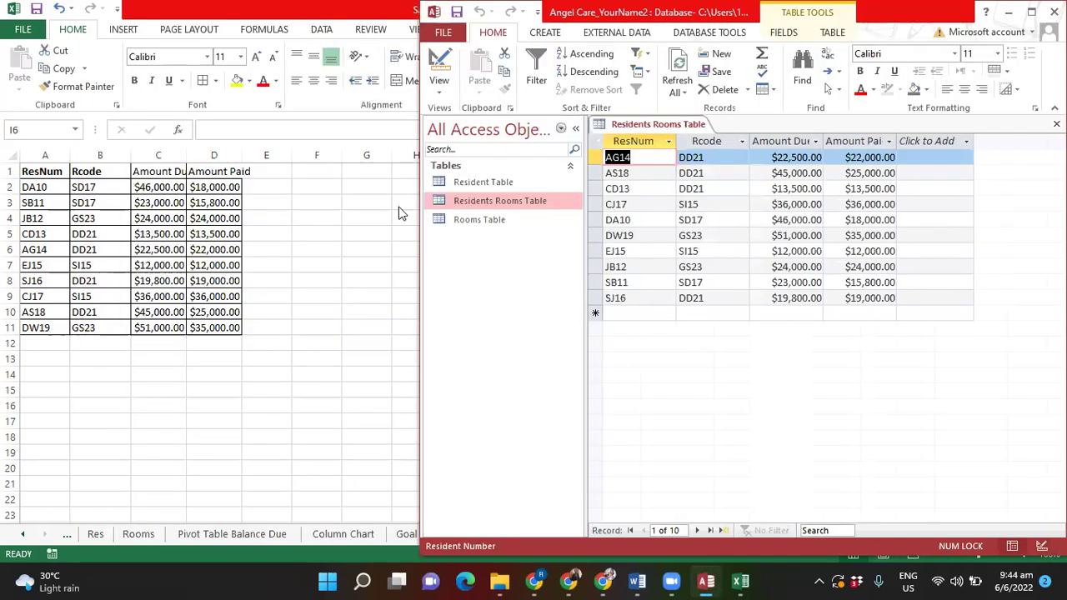